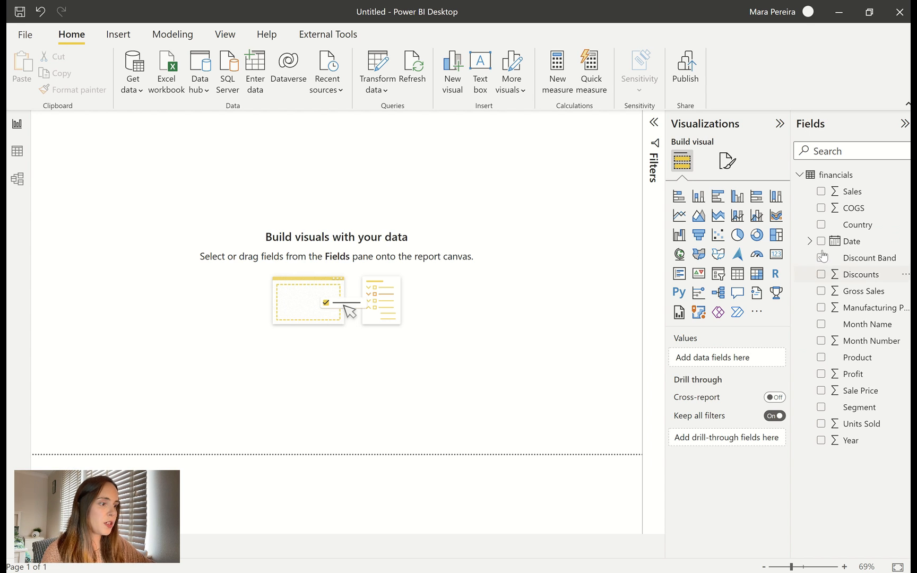
Step: Create a line chart of Profit by Date on the report page, enlarge it and move it up the canvas
{"action": "left_click_drag", "start_coordinate": [851, 242], "coordinate": [269, 291]}
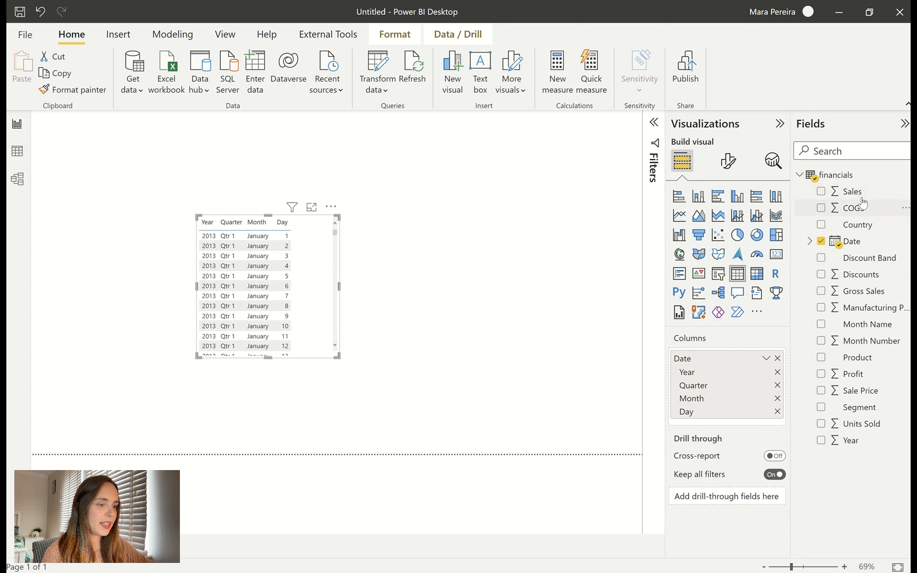
{"action": "left_click_drag", "start_coordinate": [860, 376], "coordinate": [725, 419]}
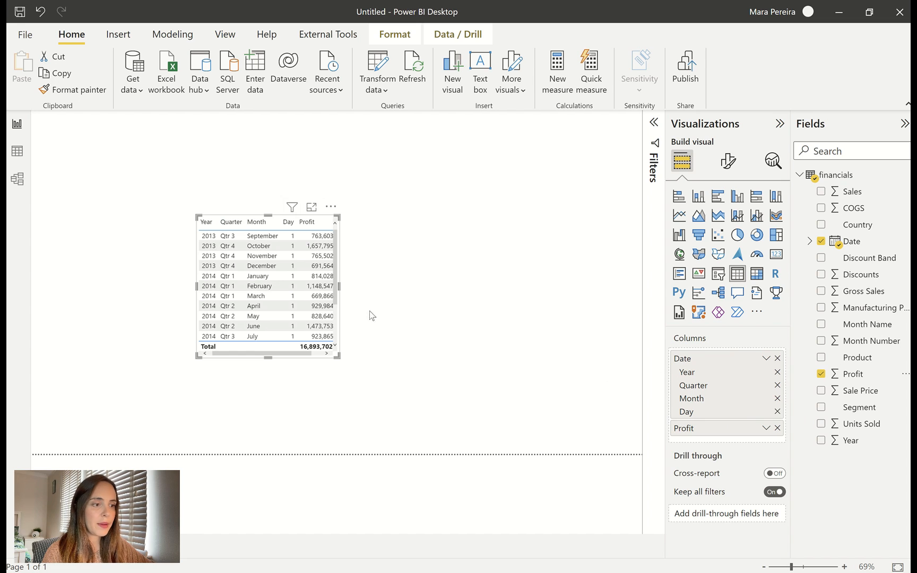
{"action": "left_click", "coordinate": [679, 216]}
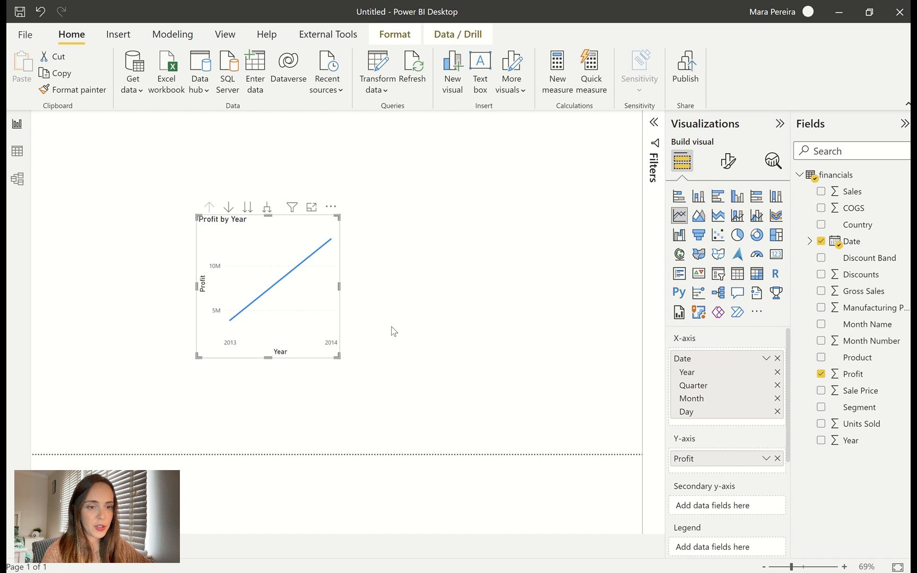
{"action": "left_click_drag", "start_coordinate": [335, 355], "coordinate": [569, 440]}
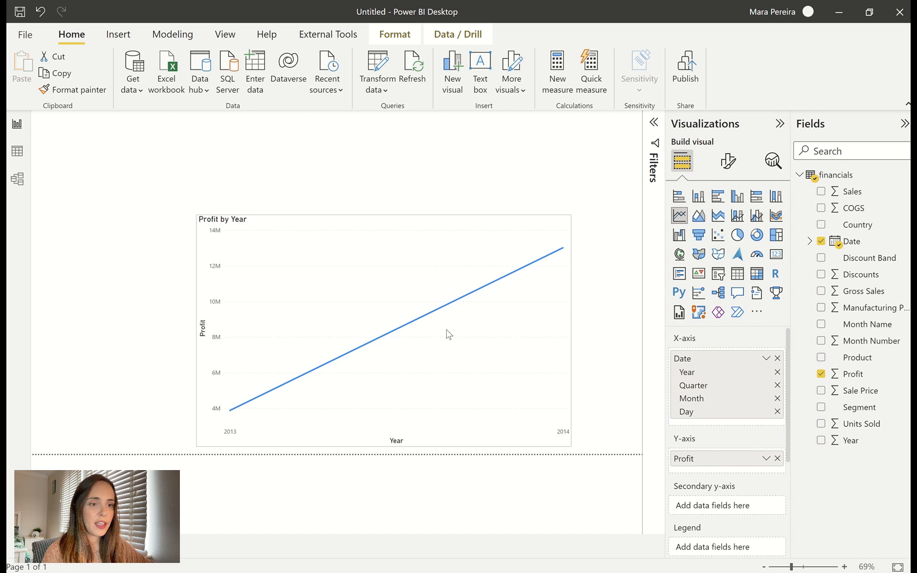
{"action": "left_click_drag", "start_coordinate": [379, 266], "coordinate": [311, 195]}
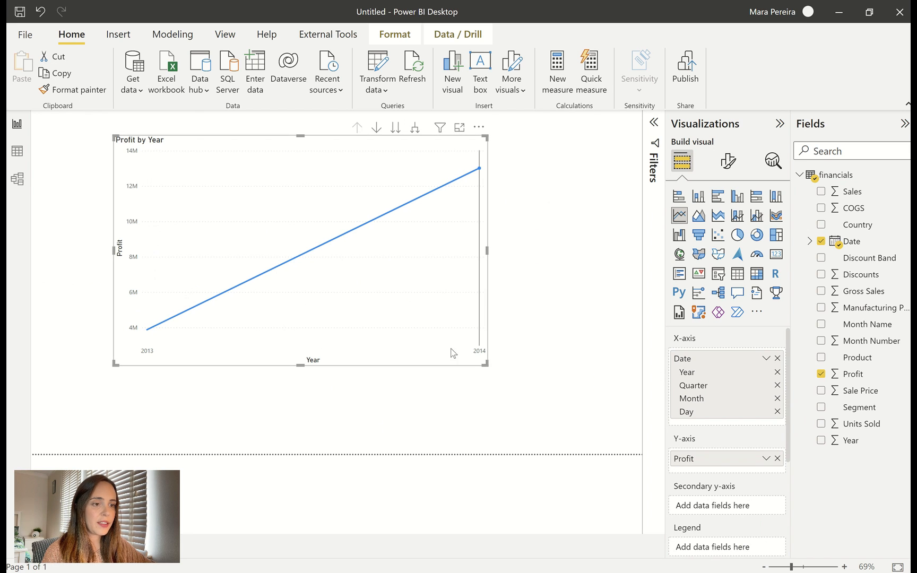
Step: Remove the Quarter level from the chart's date axis and expand the hierarchy down to the Day level
{"action": "left_click", "coordinate": [778, 387]}
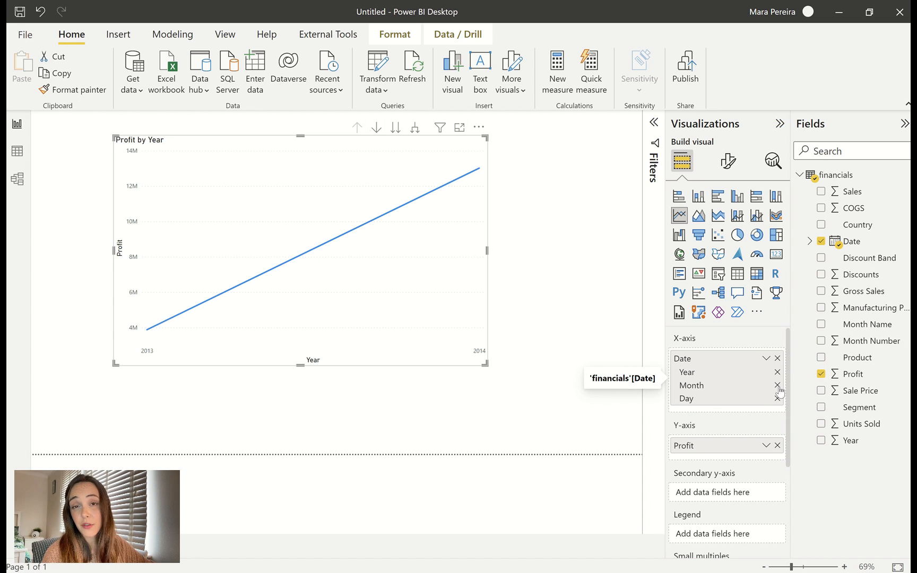
{"action": "left_click", "coordinate": [416, 128]}
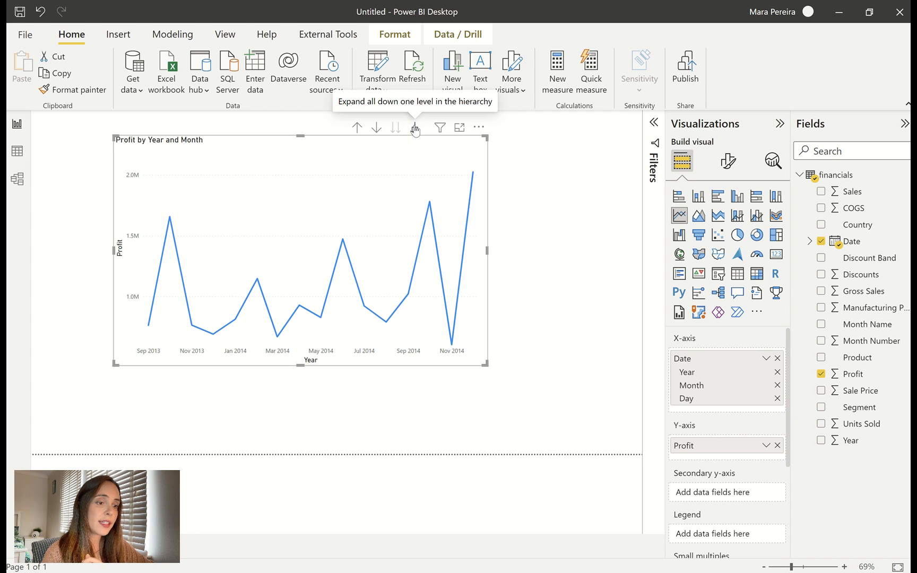
{"action": "left_click", "coordinate": [416, 129]}
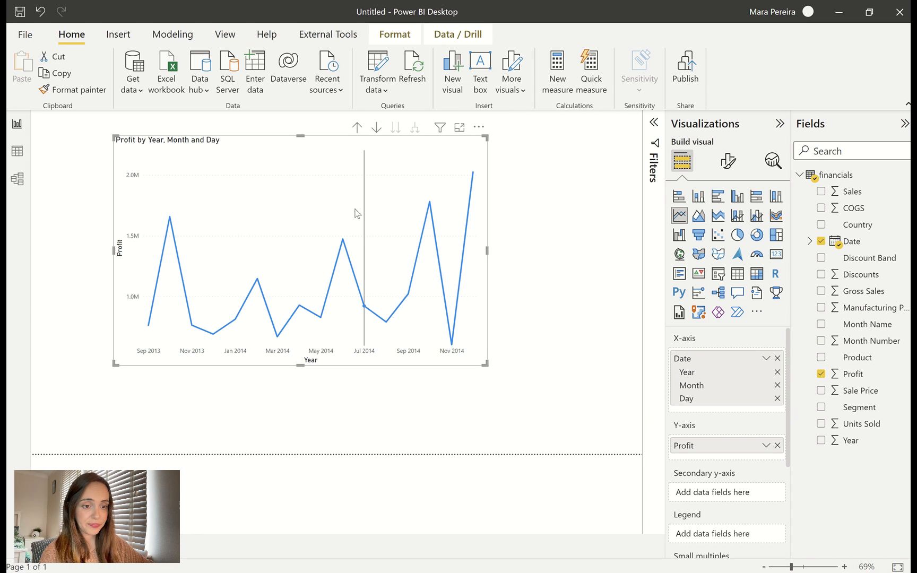
Step: Move the profit line chart slightly lower on the page and make it wider and a little taller
{"action": "left_click_drag", "start_coordinate": [359, 199], "coordinate": [360, 225]}
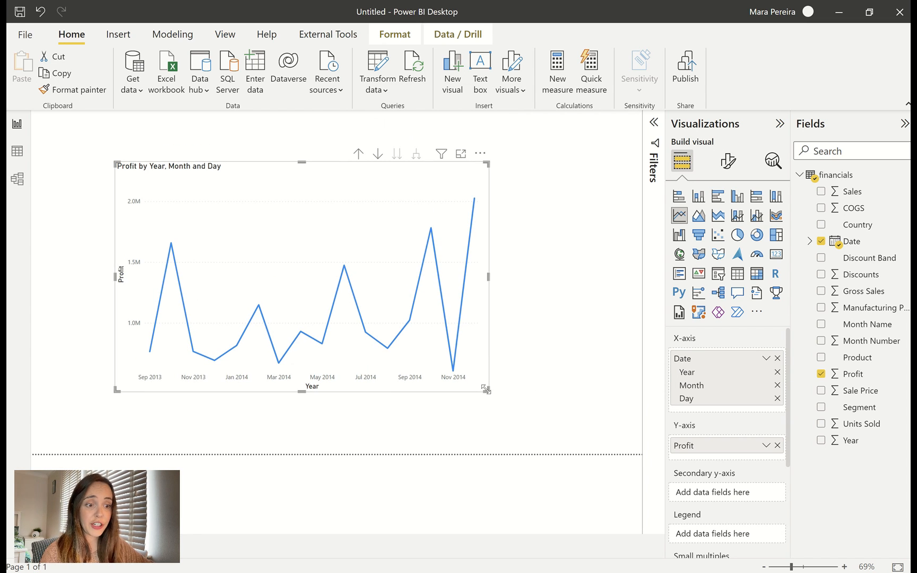
{"action": "left_click_drag", "start_coordinate": [486, 389], "coordinate": [536, 405]}
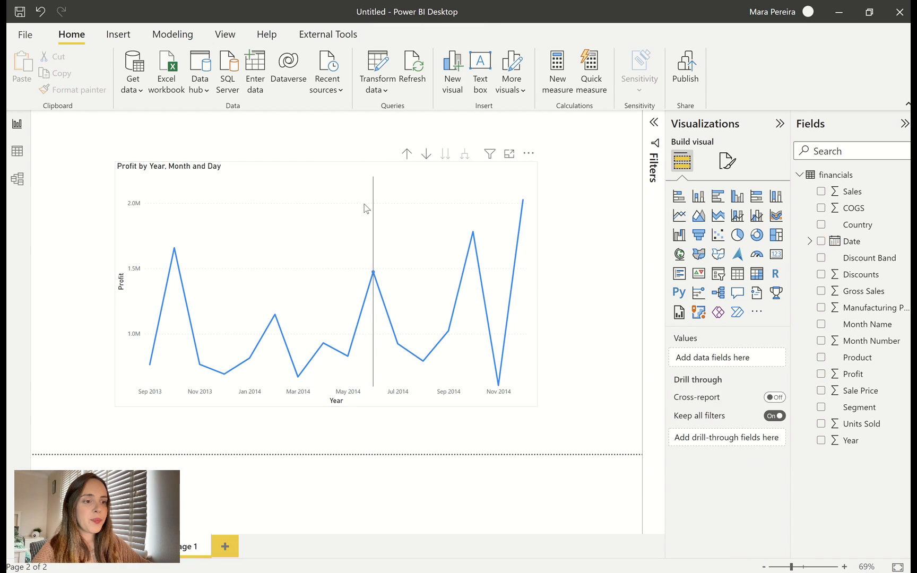
Step: Open the analytics settings for error bars on the profit line chart
{"action": "left_click", "coordinate": [368, 205]}
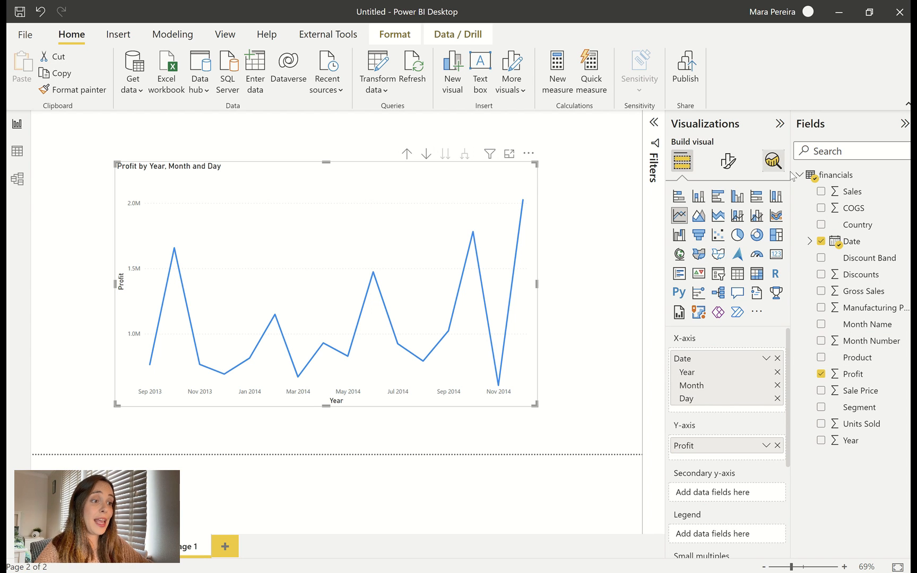
{"action": "left_click", "coordinate": [773, 162]}
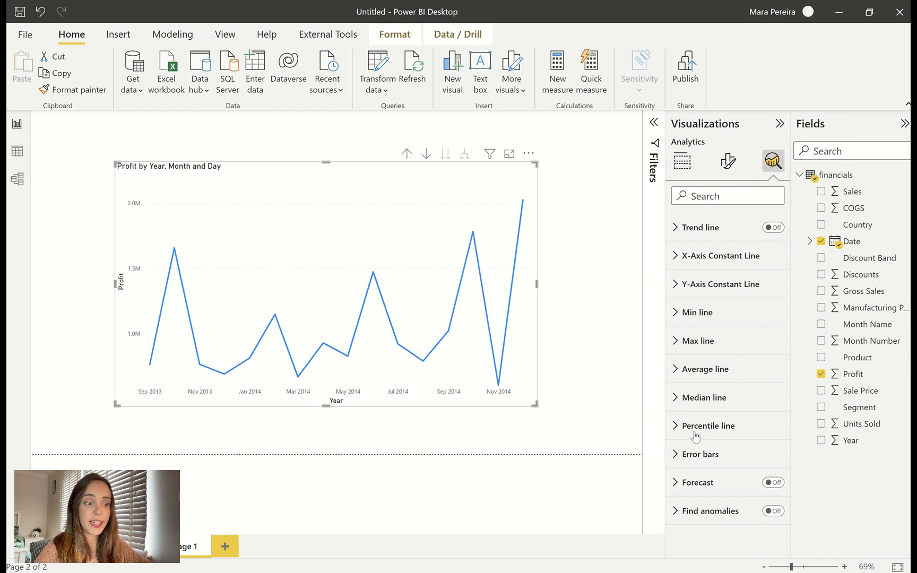
{"action": "left_click", "coordinate": [709, 457]}
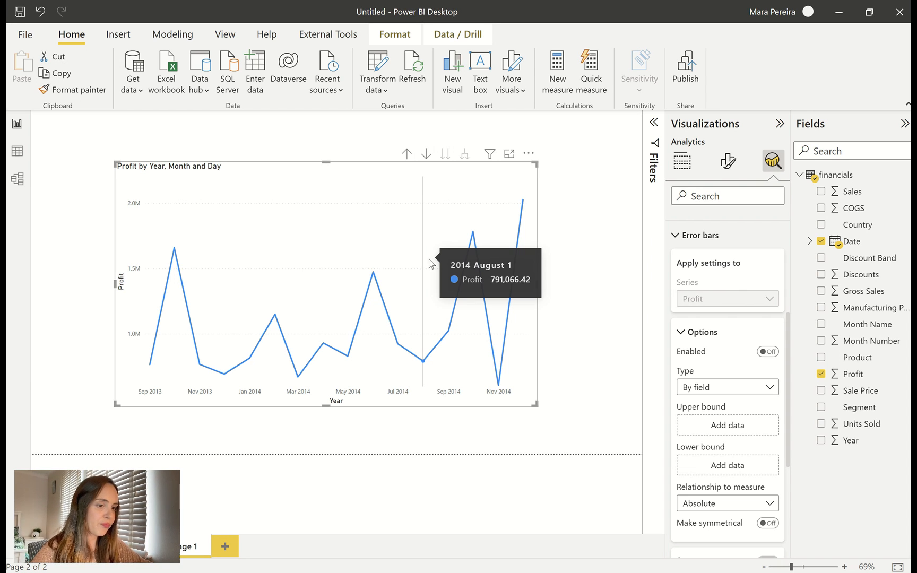
Step: Create a measure in the financials table with the formula Total Profit = SUM(financials[Profit])
{"action": "right_click", "coordinate": [851, 375]}
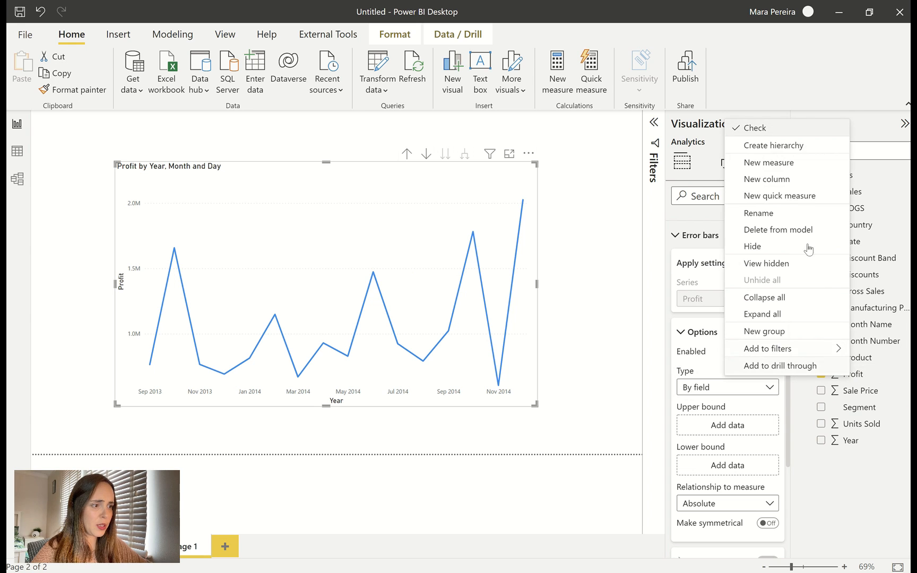
{"action": "left_click", "coordinate": [868, 207]}
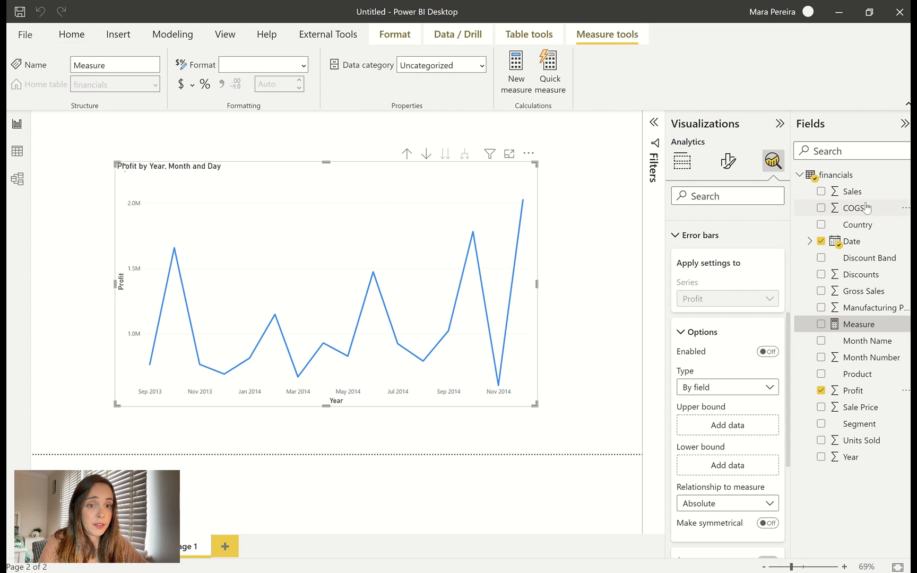
{"action": "type", "text": "Total Profit = "}
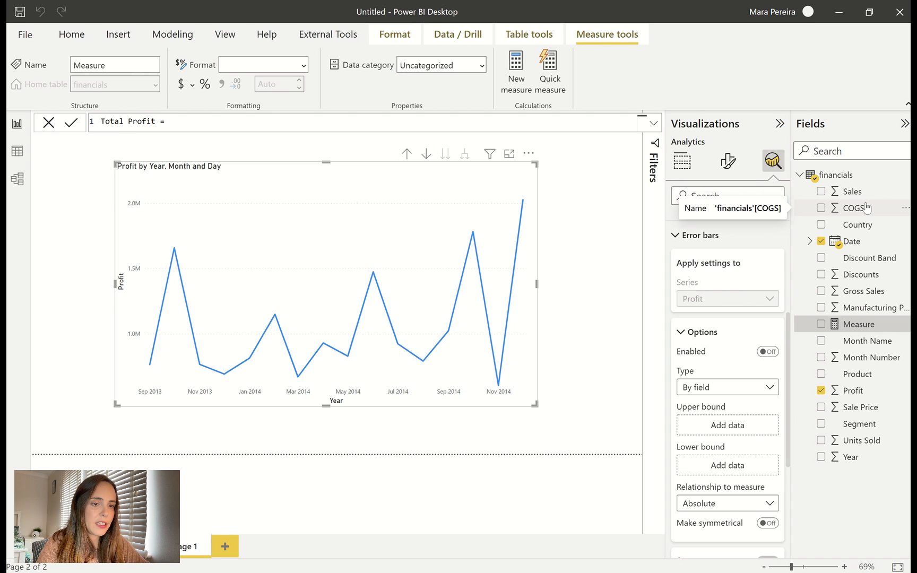
{"action": "type", "text": "sum(financials[Profit]"}
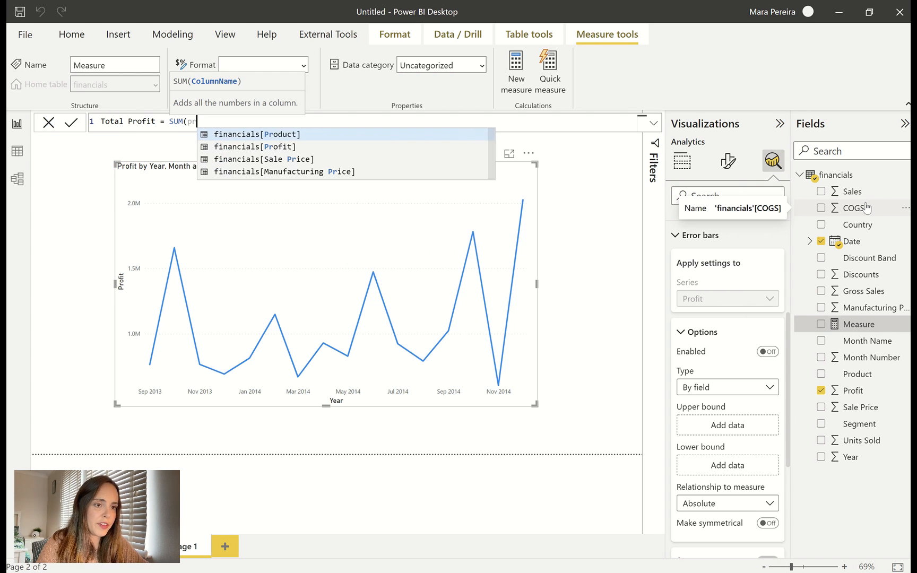
{"action": "type", "text": ")"}
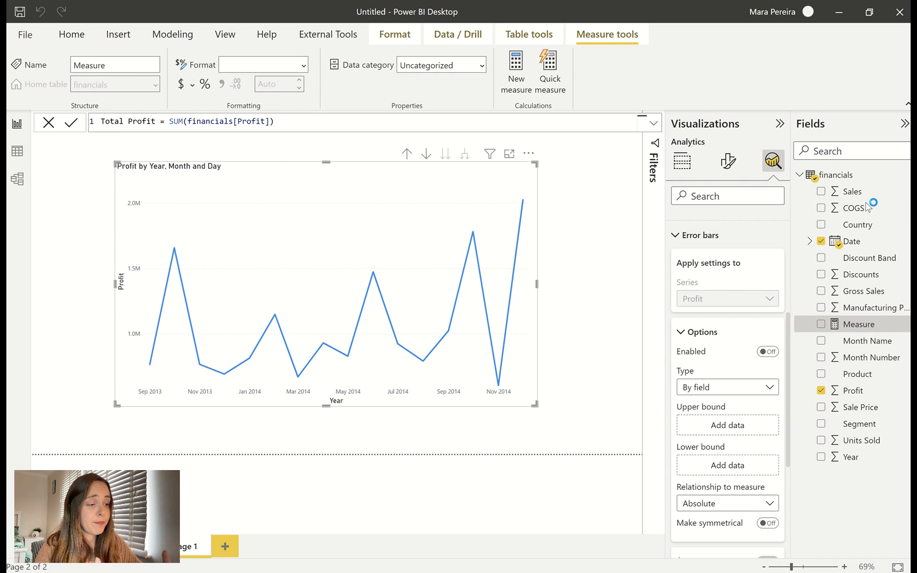
{"action": "key", "text": "Return"}
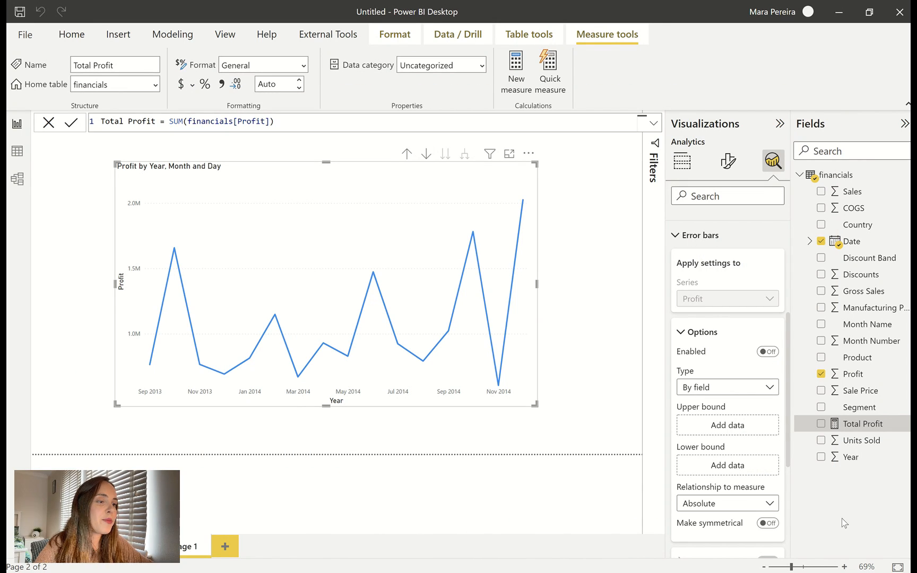
Step: Replace the Profit column on the line chart's Y-axis with the Total Profit measure
{"action": "left_click", "coordinate": [682, 161]}
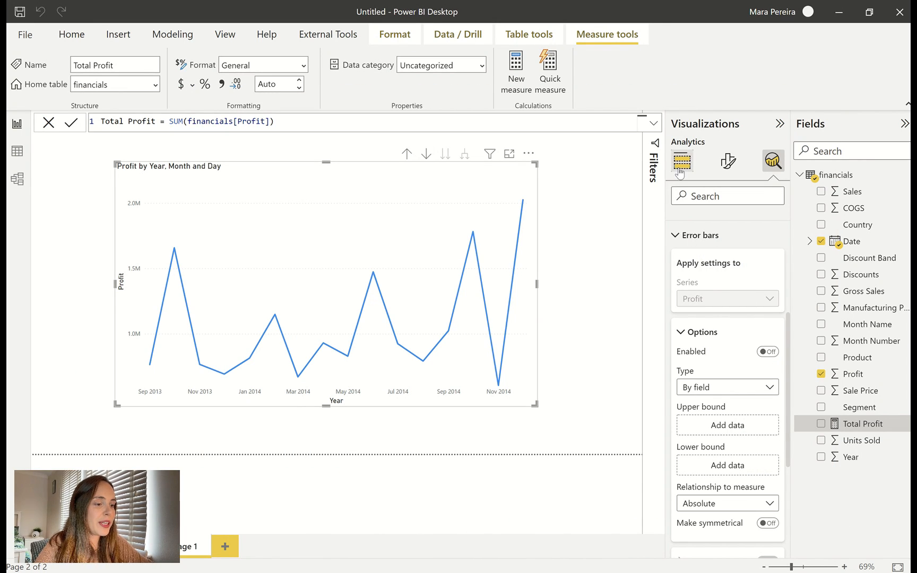
{"action": "left_click_drag", "start_coordinate": [868, 425], "coordinate": [720, 447]}
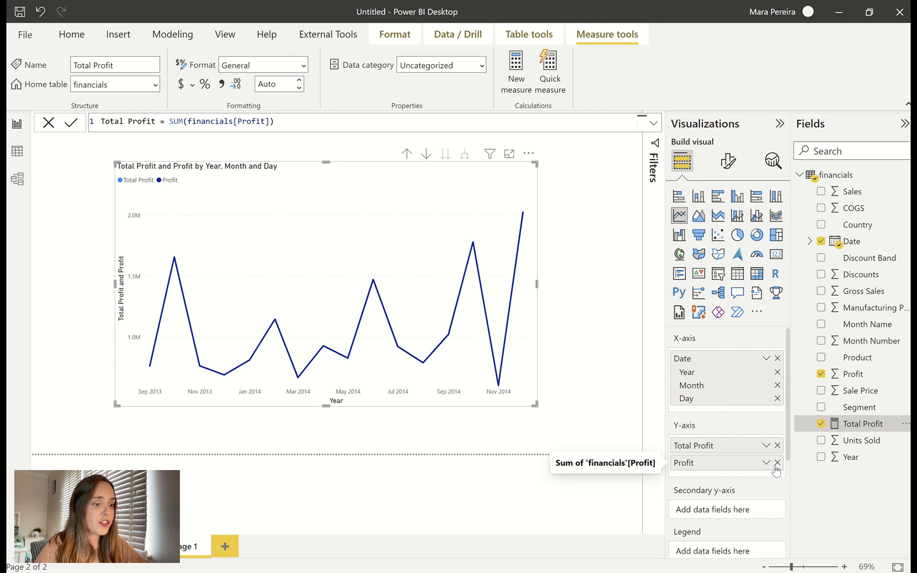
{"action": "left_click", "coordinate": [776, 463]}
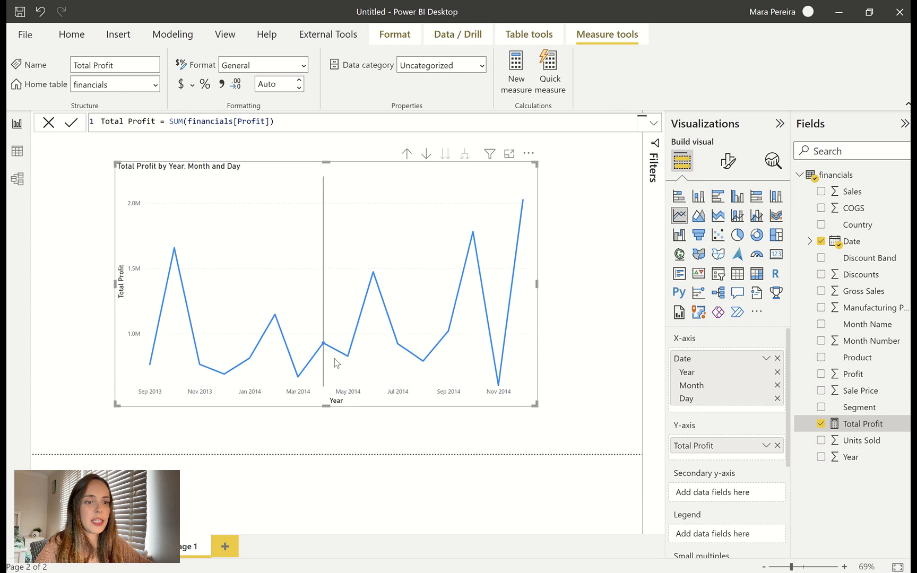
Step: Enable error bars for the Total Profit series of the line chart and review their bound and band options
{"action": "left_click", "coordinate": [772, 160]}
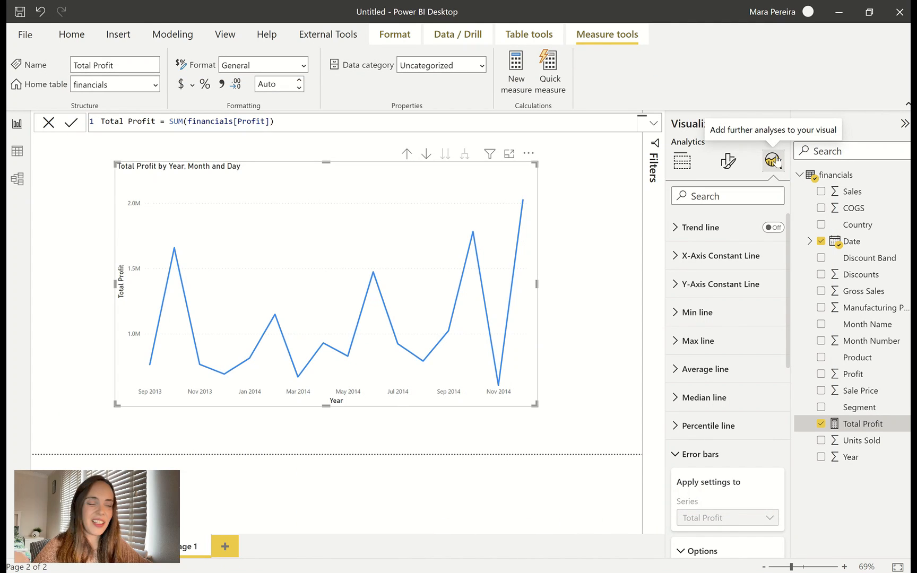
{"action": "scroll", "coordinate": [723, 393], "scroll_direction": "down", "scroll_amount": 3}
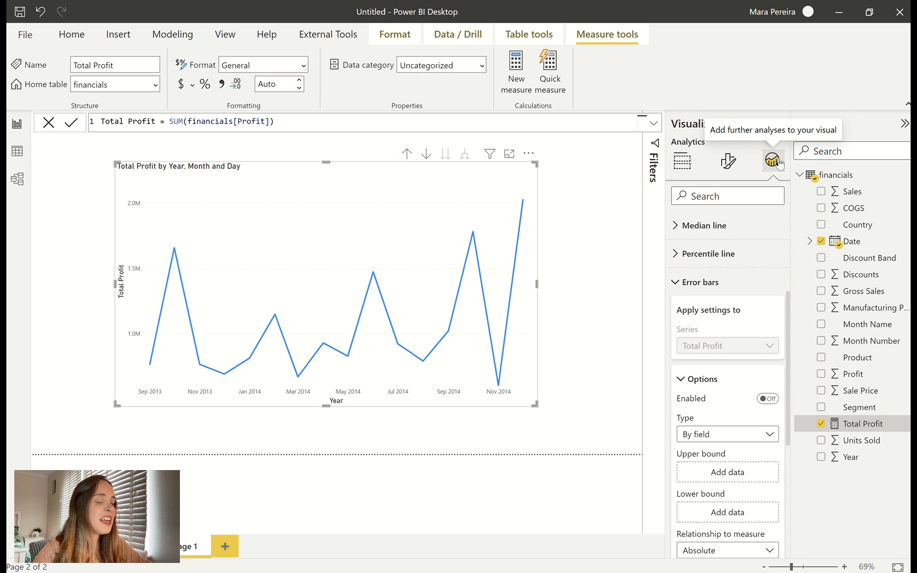
{"action": "left_click", "coordinate": [727, 287]}
{"action": "left_click", "coordinate": [706, 455]}
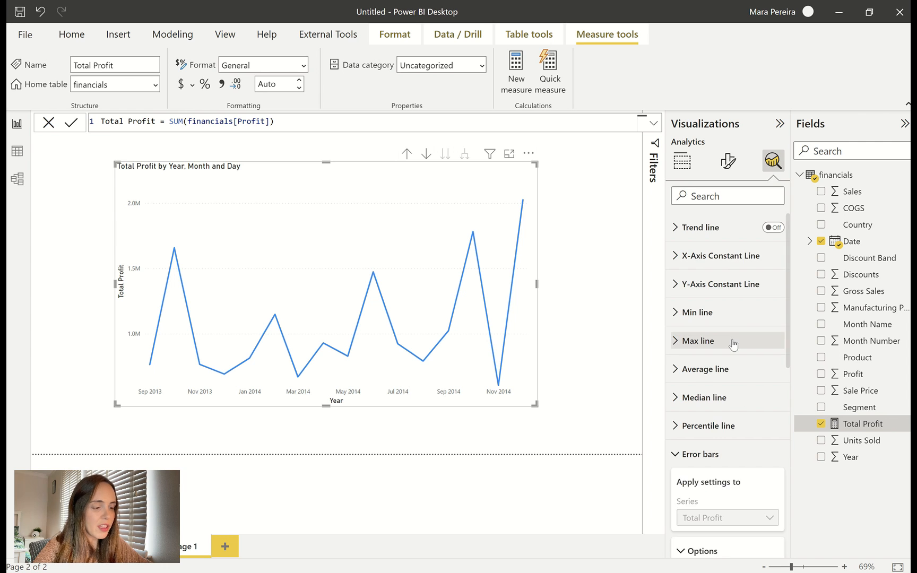
{"action": "scroll", "coordinate": [732, 341], "scroll_direction": "down", "scroll_amount": 3}
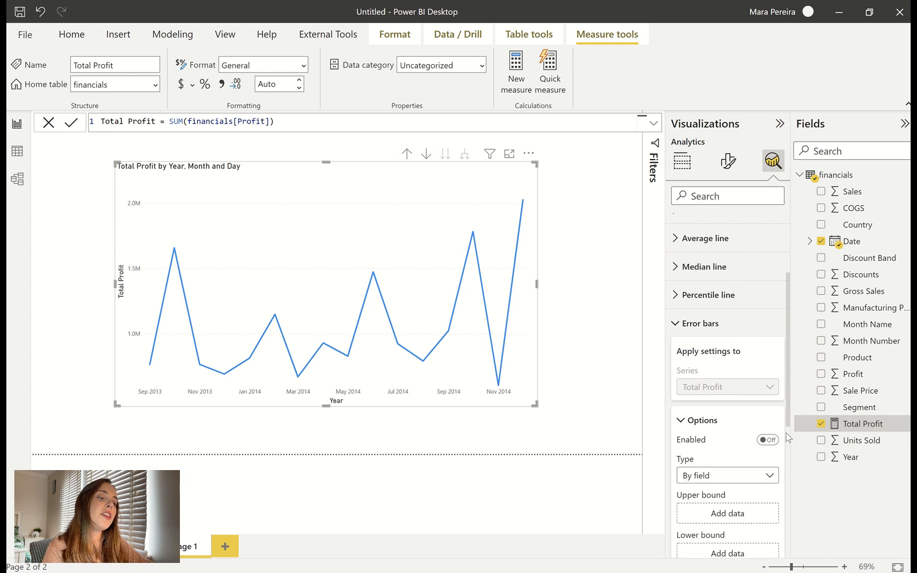
{"action": "scroll", "coordinate": [754, 406], "scroll_direction": "down", "scroll_amount": 2}
{"action": "left_click", "coordinate": [766, 345]}
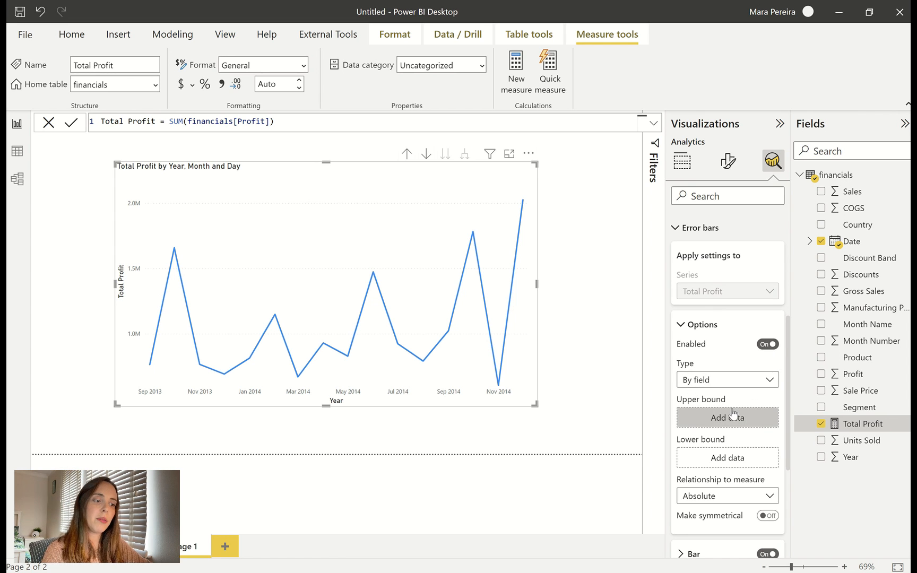
{"action": "scroll", "coordinate": [732, 420], "scroll_direction": "down", "scroll_amount": 2}
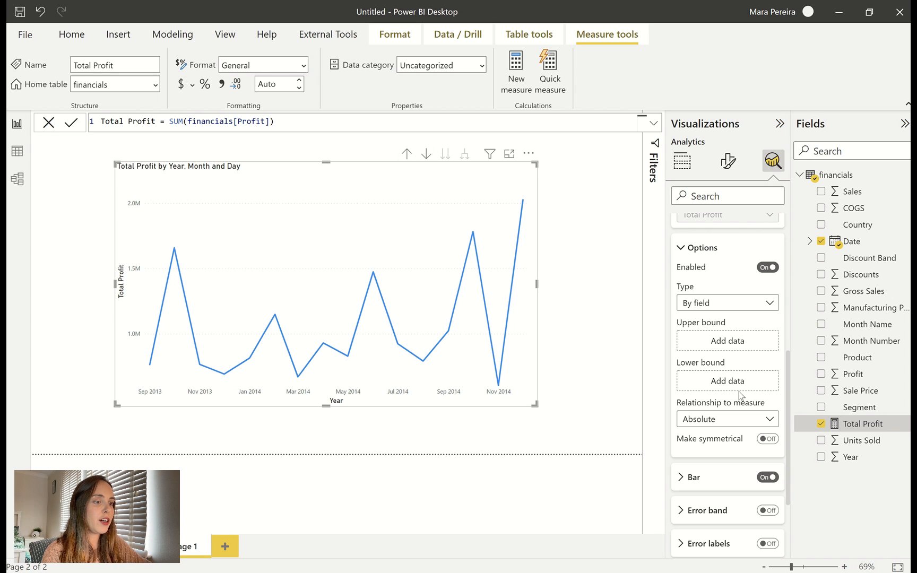
{"action": "scroll", "coordinate": [736, 319], "scroll_direction": "up", "scroll_amount": 3}
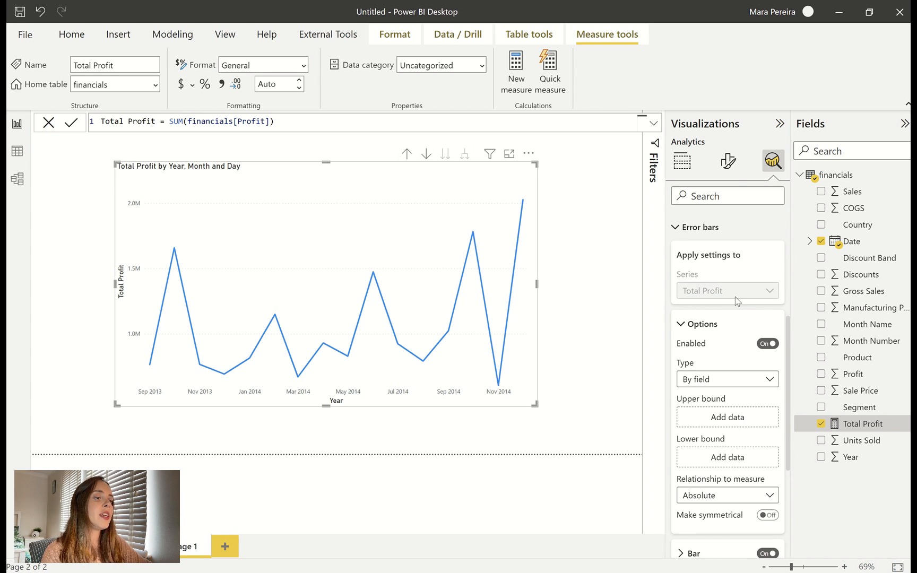
{"action": "scroll", "coordinate": [735, 297], "scroll_direction": "down", "scroll_amount": 3}
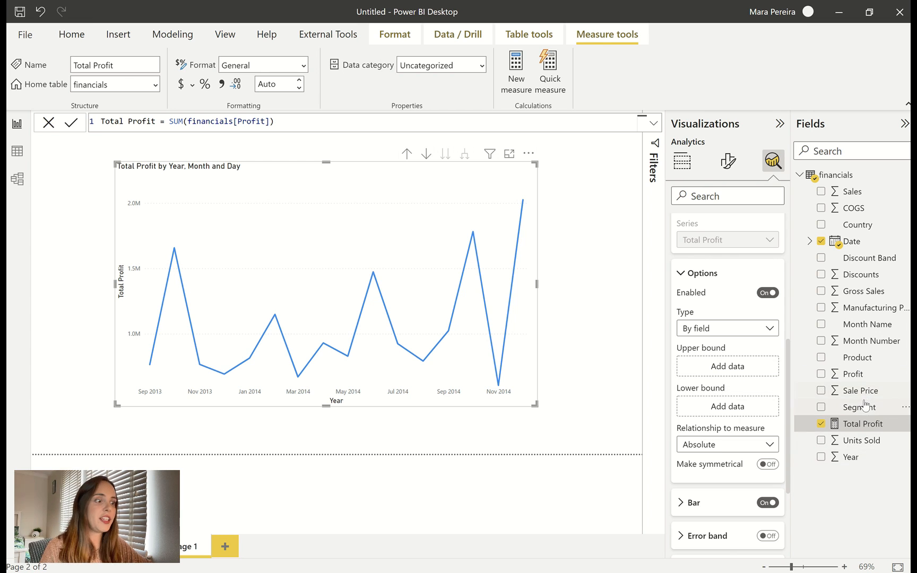
Step: Create a measure in the financials table with the formula Total Profit Above Target Upper Bound = 15000000
{"action": "right_click", "coordinate": [846, 356]}
{"action": "left_click", "coordinate": [775, 135]}
{"action": "type", "text": "T"}
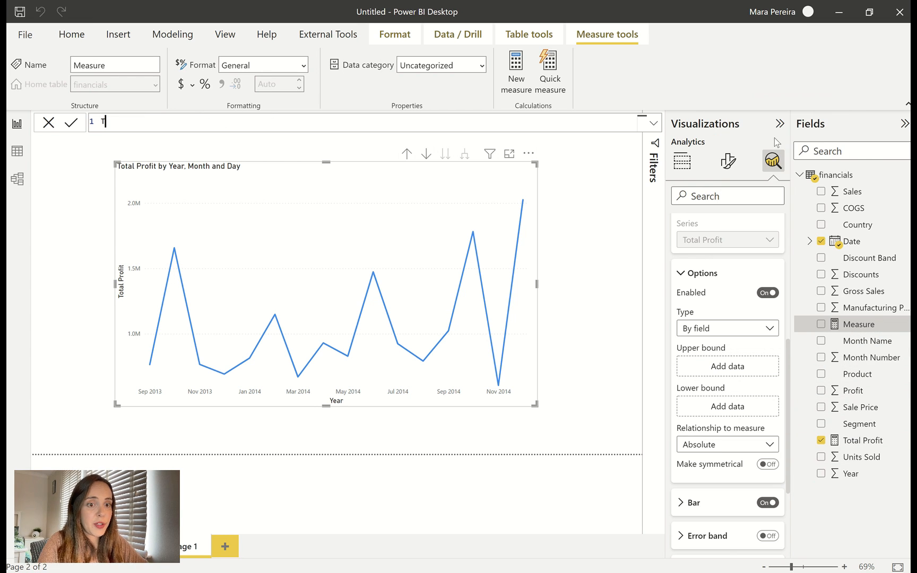
{"action": "type", "text": "otal Profit Target"}
{"action": "key", "text": "BackSpace"}
{"action": "key", "text": "BackSpace"}
{"action": "key", "text": "BackSpace"}
{"action": "key", "text": "BackSpace"}
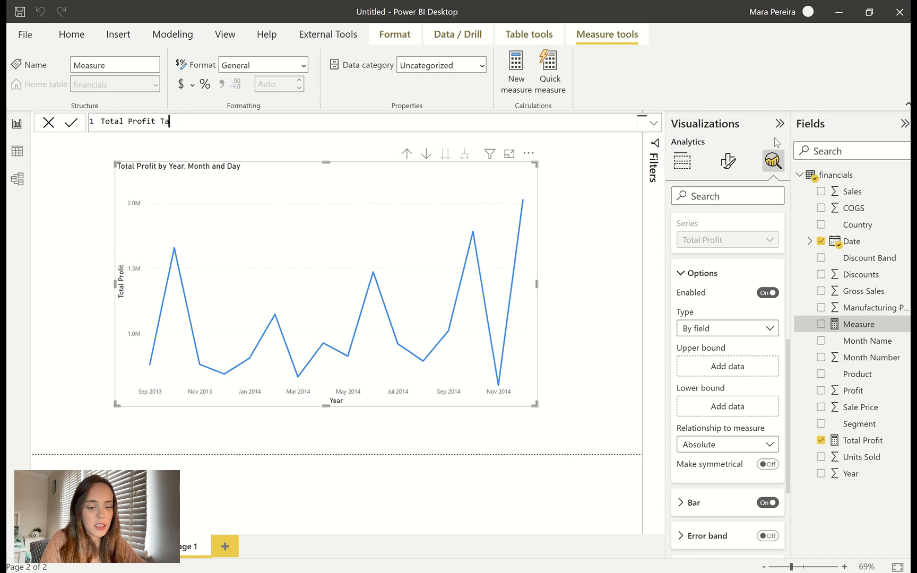
{"action": "type", "text": "Above Target Upper Bound ="}
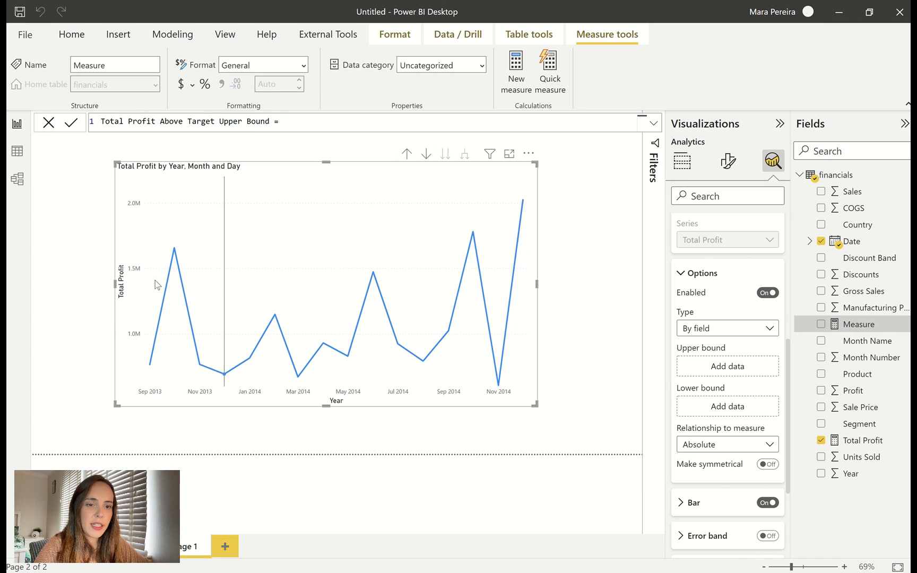
{"action": "mouse_move", "coordinate": [171, 267]}
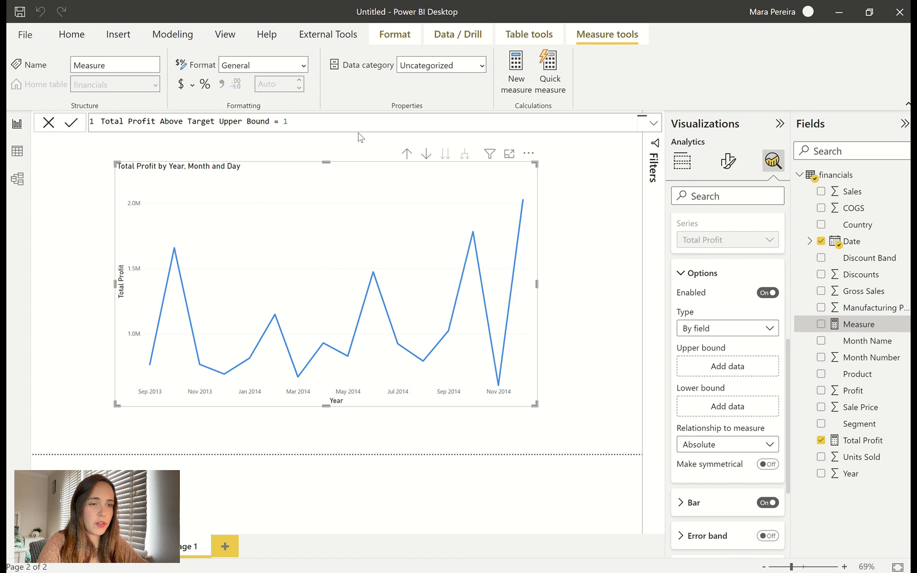
{"action": "type", "text": "00"}
{"action": "key", "text": "Left"}
{"action": "key", "text": "Left"}
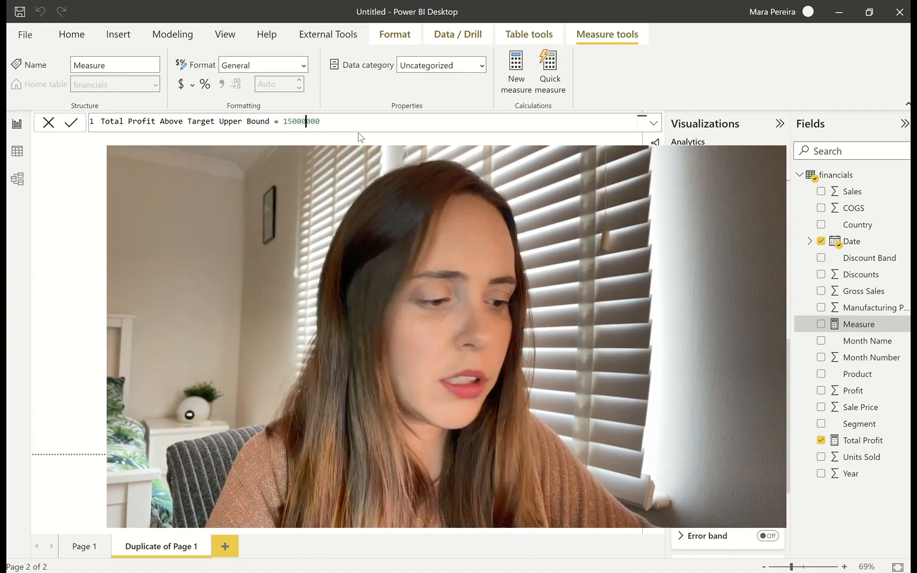
{"action": "type", "text": "0"}
{"action": "key", "text": "Return"}
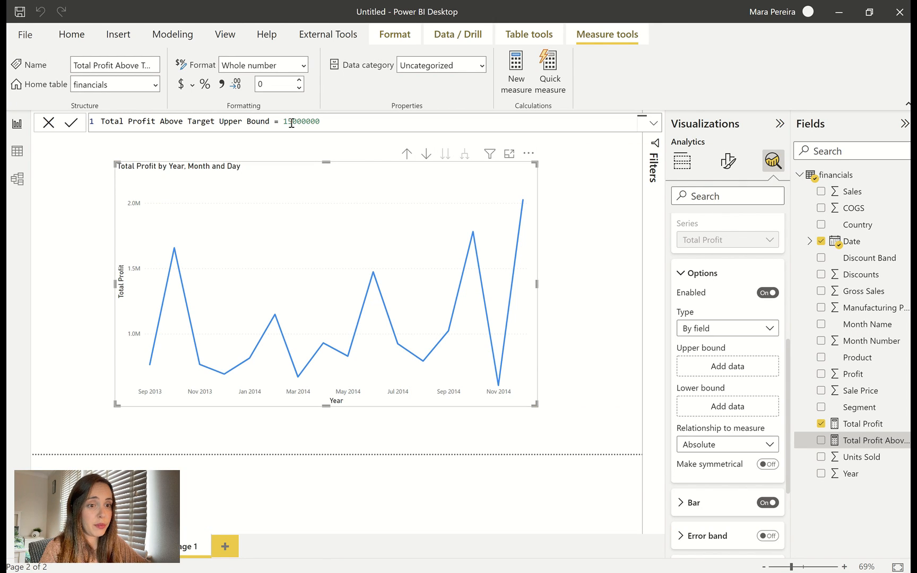
Step: Change the upper bound measure's value to 2000000 and assign the measure as the error bars' upper bound
{"action": "key", "text": "BackSpace"}
{"action": "key", "text": "BackSpace"}
{"action": "type", "text": "20"}
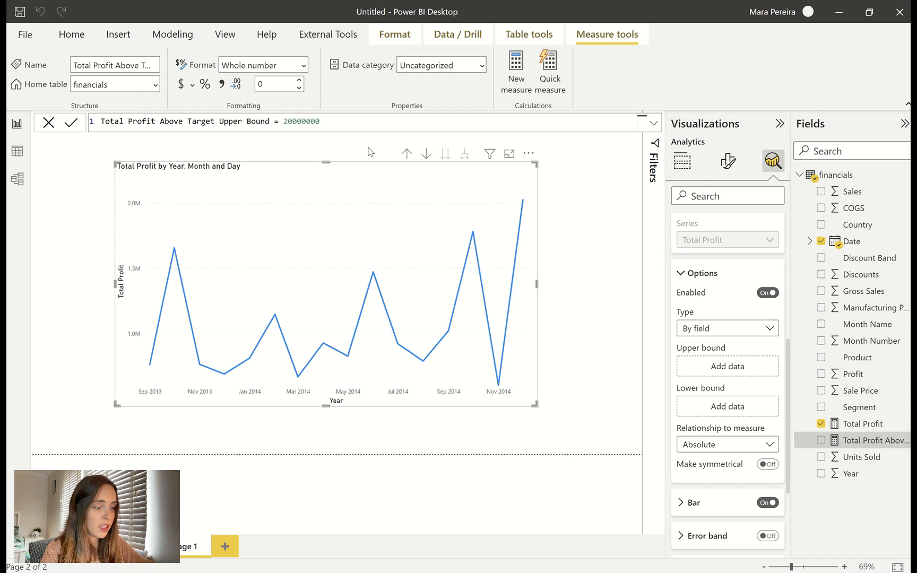
{"action": "left_click", "coordinate": [875, 444]}
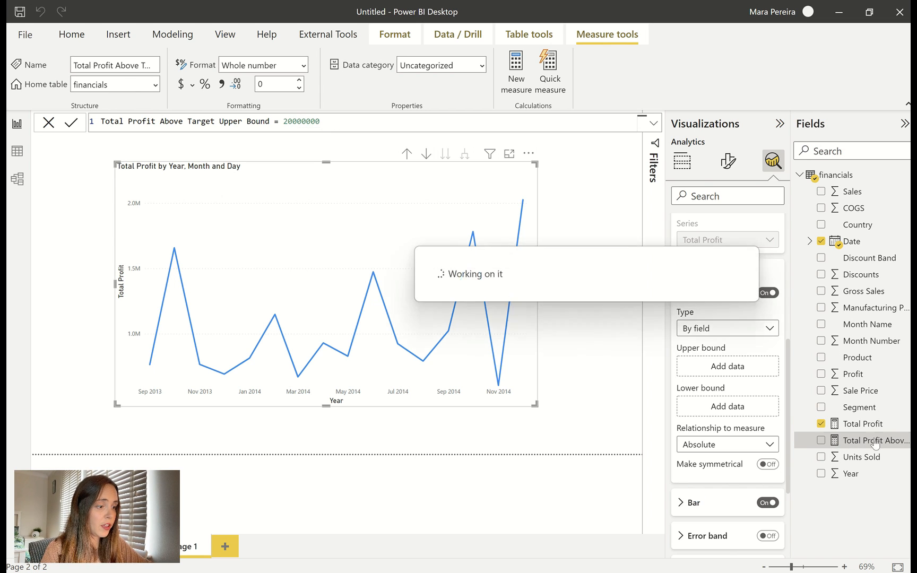
{"action": "left_click_drag", "start_coordinate": [875, 444], "coordinate": [730, 368]}
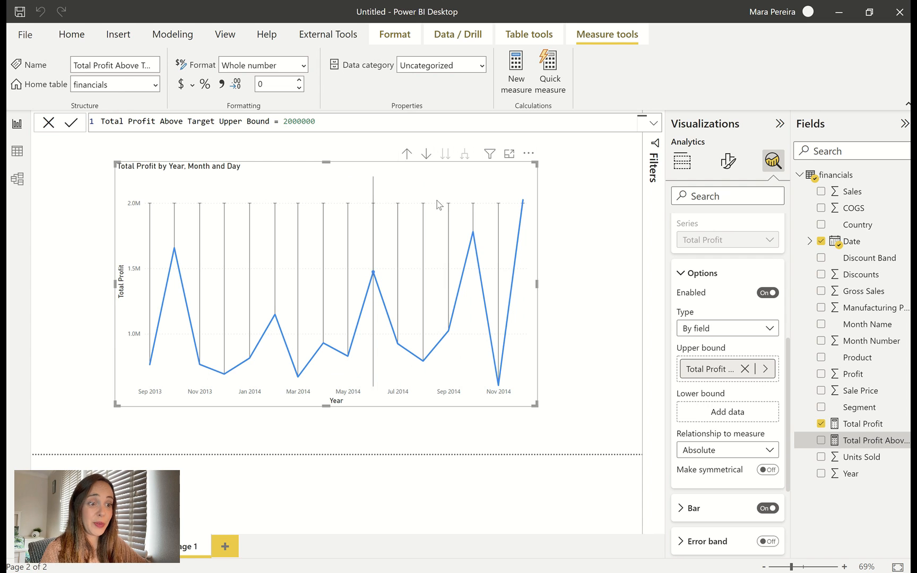
{"action": "mouse_move", "coordinate": [450, 205]}
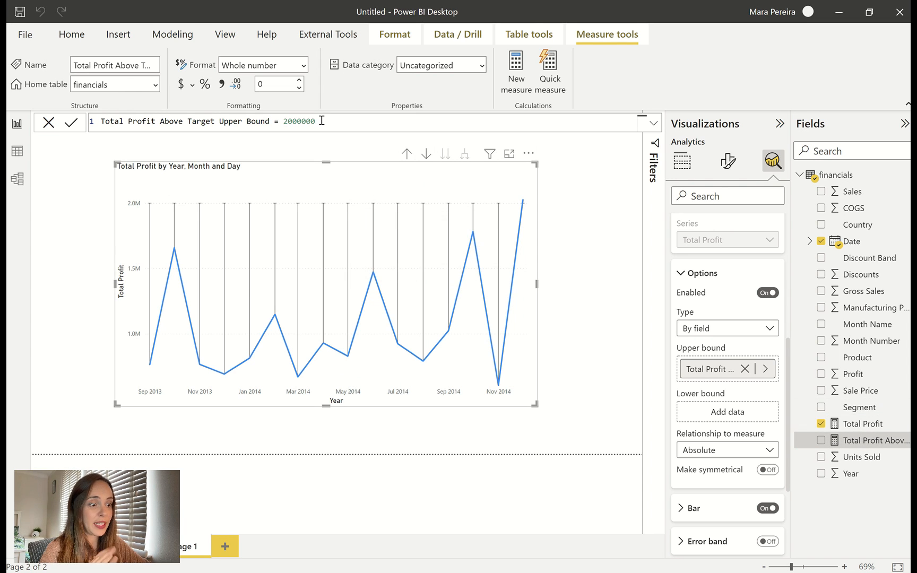
Step: Copy the whole upper bound measure formula into a new measure in the financials table
{"action": "left_click_drag", "start_coordinate": [322, 121], "coordinate": [101, 121]}
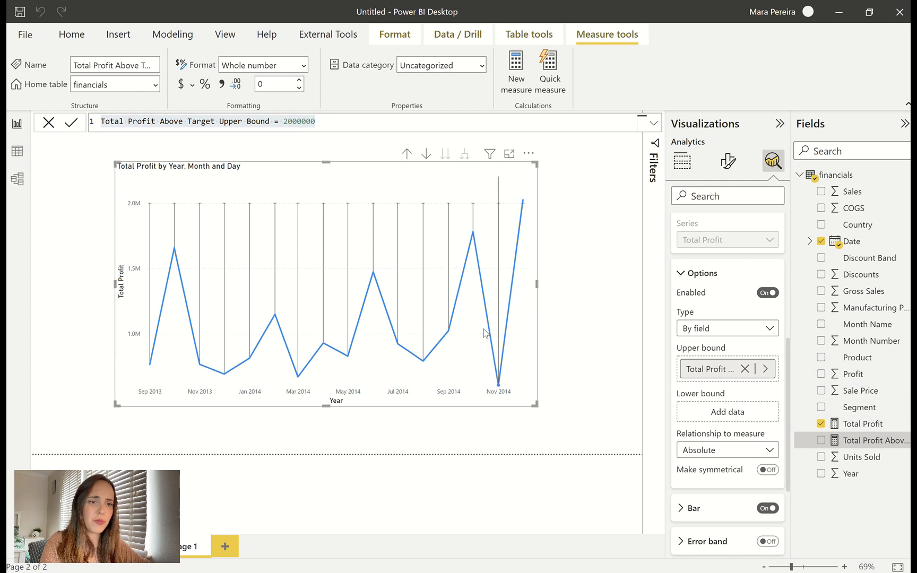
{"action": "left_click_drag", "start_coordinate": [336, 121], "coordinate": [94, 117]}
{"action": "key", "text": "ctrl+c"}
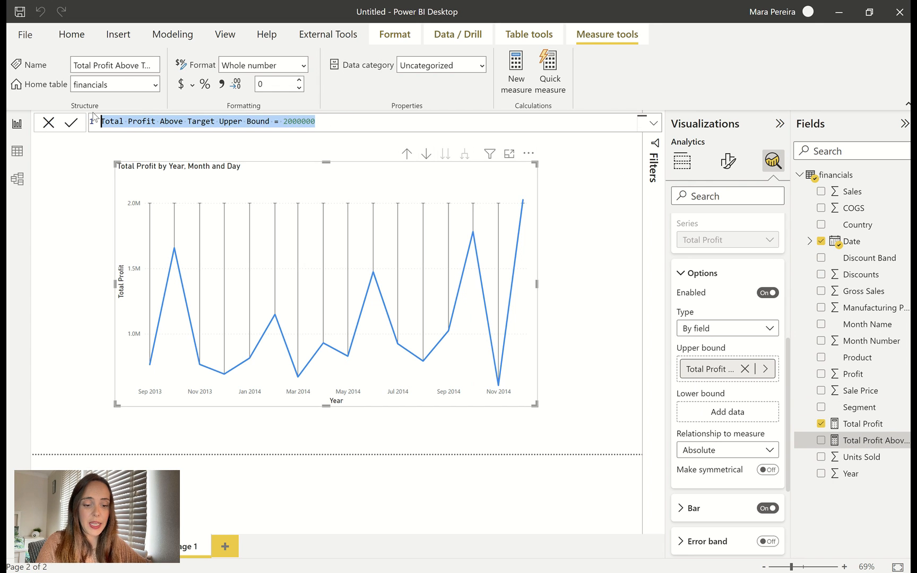
{"action": "right_click", "coordinate": [861, 446]}
{"action": "left_click", "coordinate": [790, 248]}
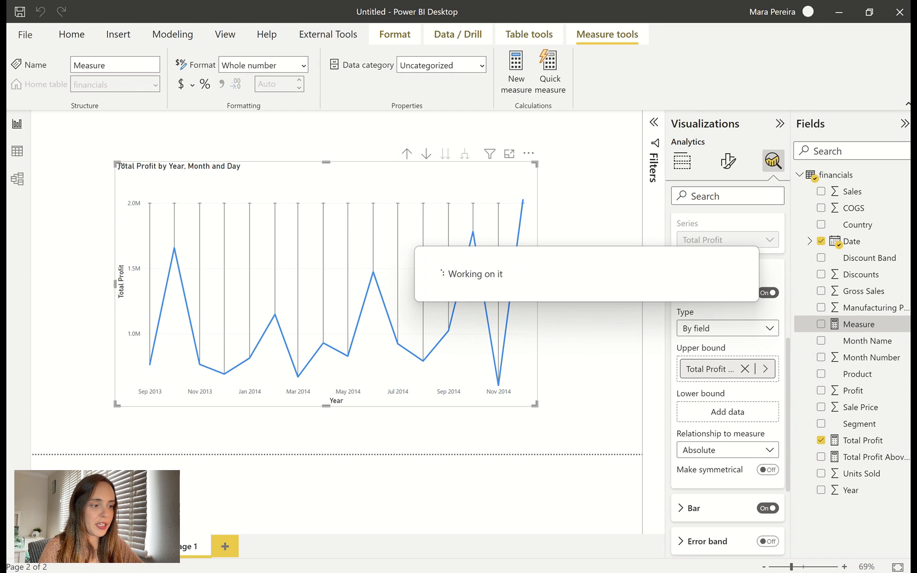
{"action": "key", "text": "ctrl+v"}
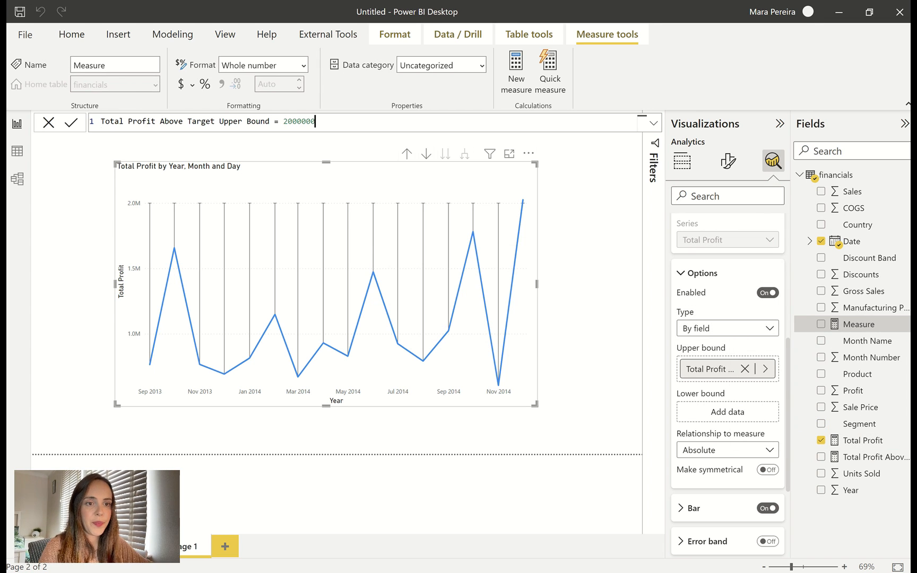
Step: Rename the copied measure in its formula to Total Profit Above Target Lower Bound
{"action": "left_click", "coordinate": [243, 121]}
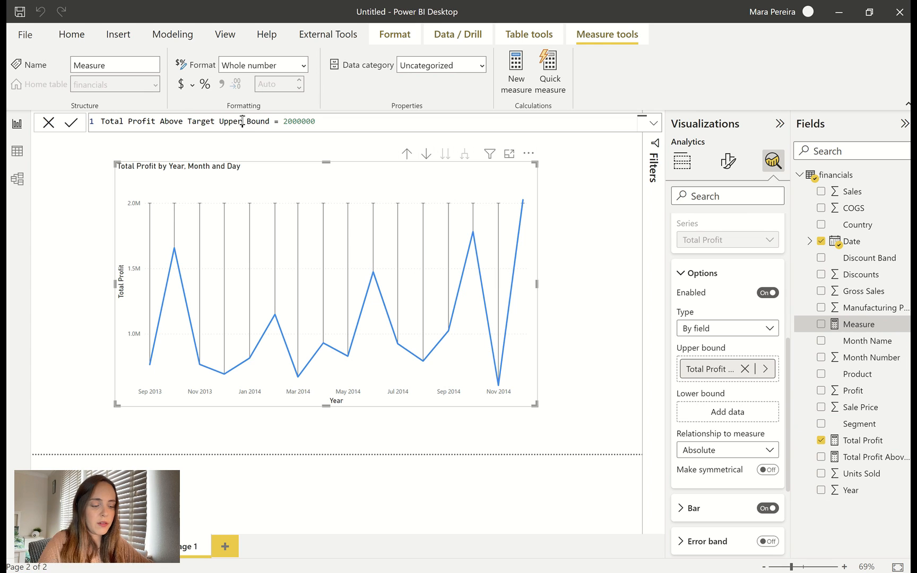
{"action": "key", "text": "BackSpace"}
{"action": "key", "text": "BackSpace"}
{"action": "key", "text": "BackSpace"}
{"action": "key", "text": "BackSpace"}
{"action": "key", "text": "BackSpace"}
{"action": "type", "text": "Lower"}
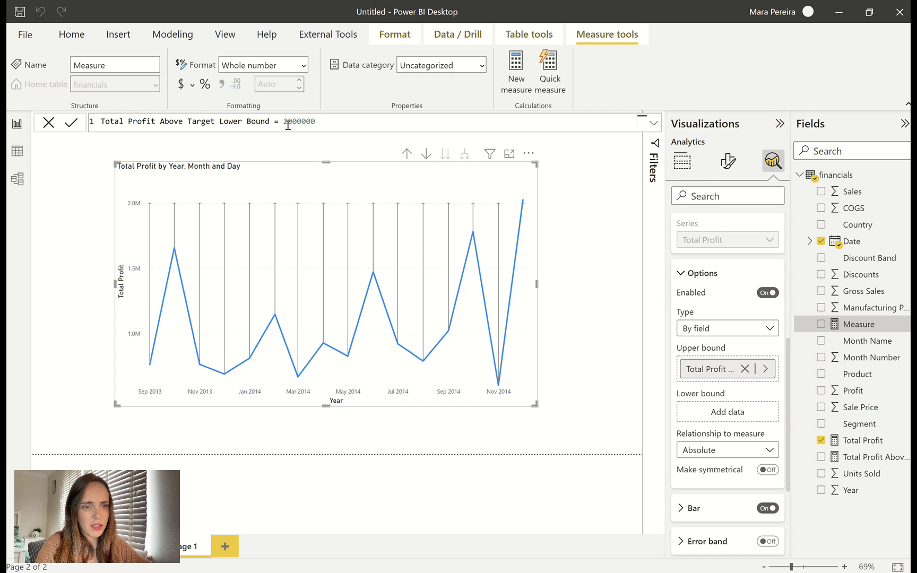
Step: Set the lower bound measure's value to 1500000 and assign the measure as the error bars' lower bound
{"action": "key", "text": "Delete"}
{"action": "type", "text": "11"}
{"action": "key", "text": "BackSpace"}
{"action": "key", "text": "BackSpace"}
{"action": "key", "text": "BackSpace"}
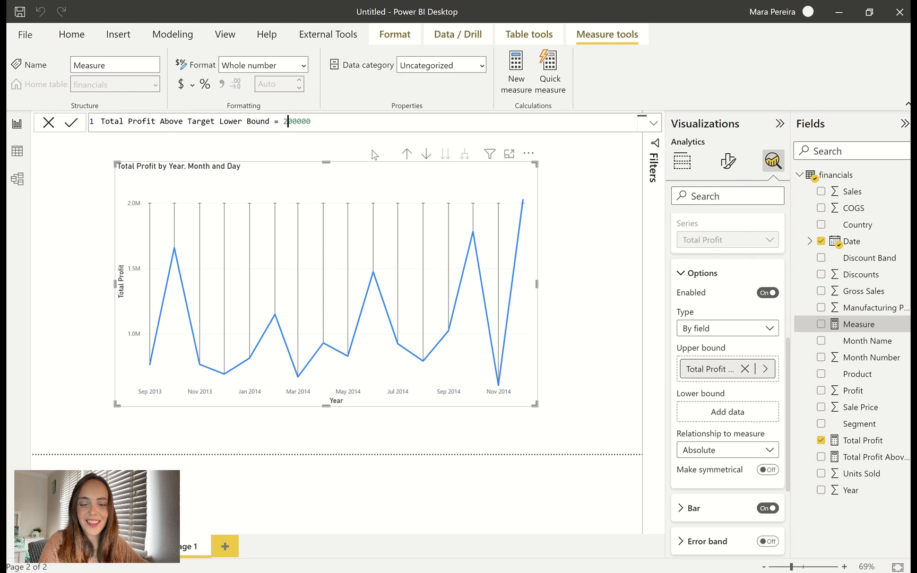
{"action": "type", "text": "15"}
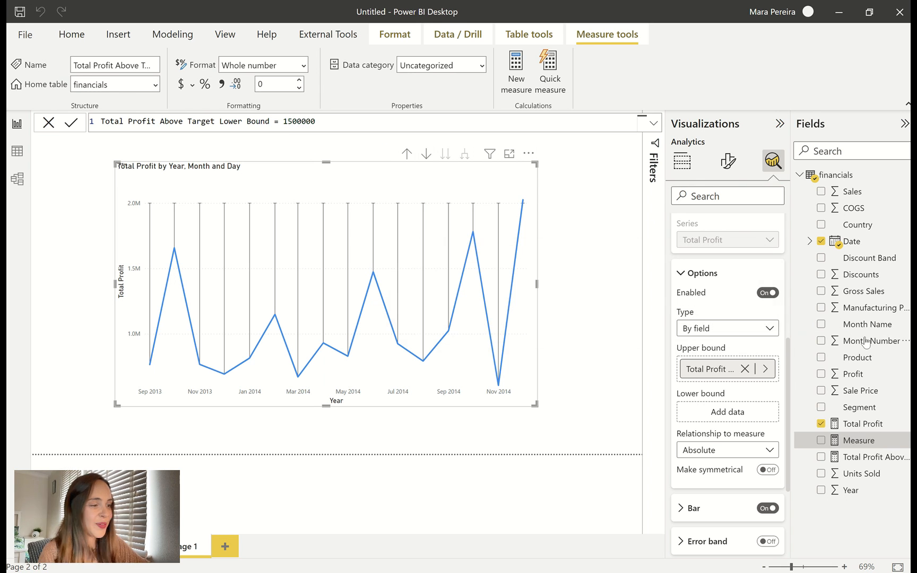
{"action": "left_click_drag", "start_coordinate": [708, 408], "coordinate": [721, 415]}
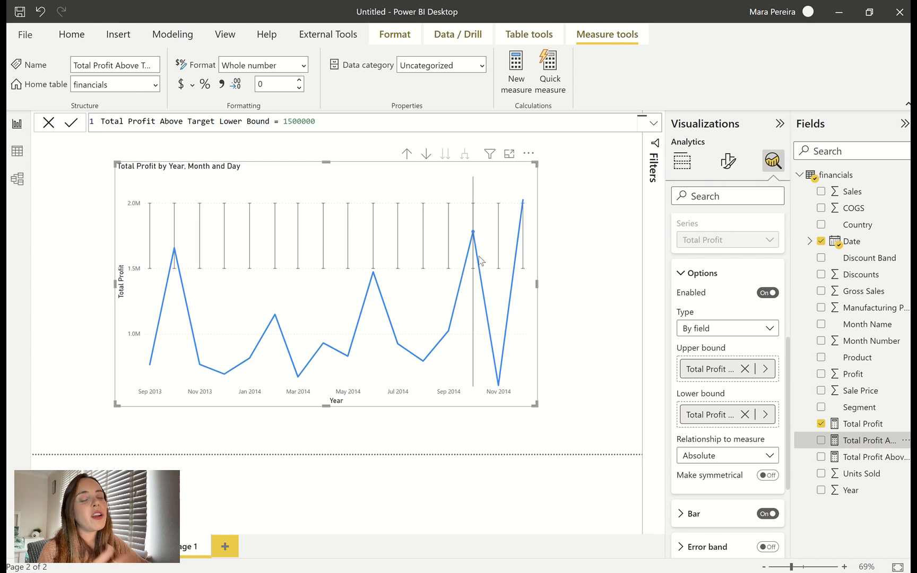
{"action": "mouse_move", "coordinate": [480, 260]}
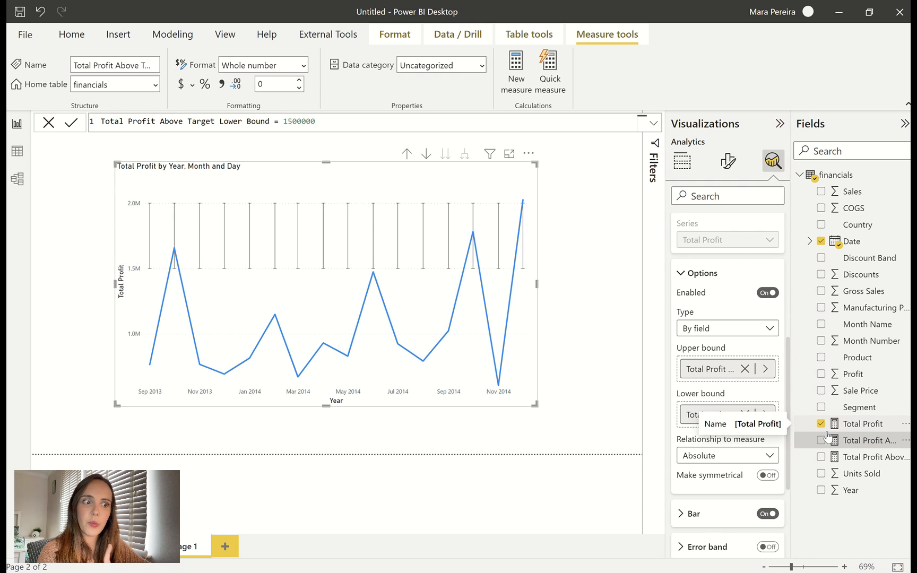
Step: Enable the error band for the Total Profit series and expand its formatting settings
{"action": "left_click", "coordinate": [711, 276]}
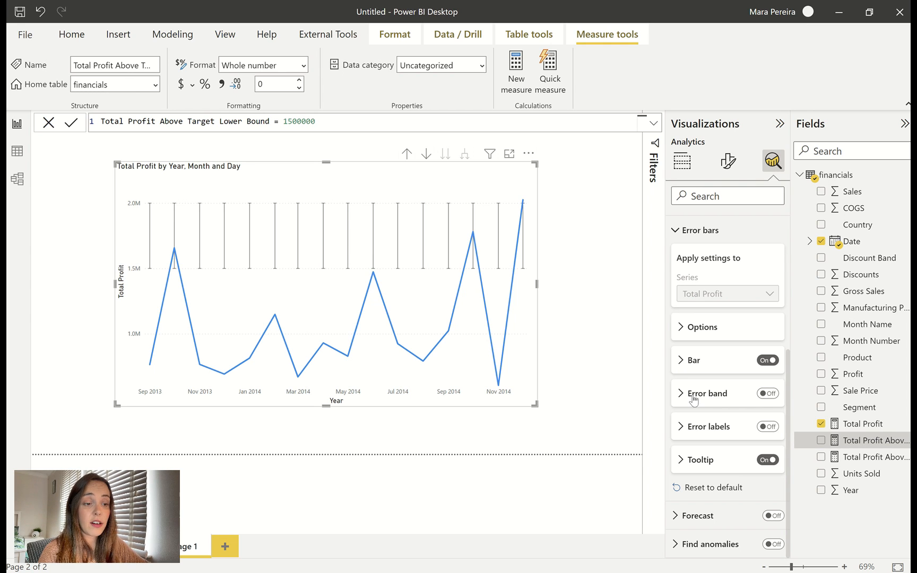
{"action": "left_click", "coordinate": [768, 394]}
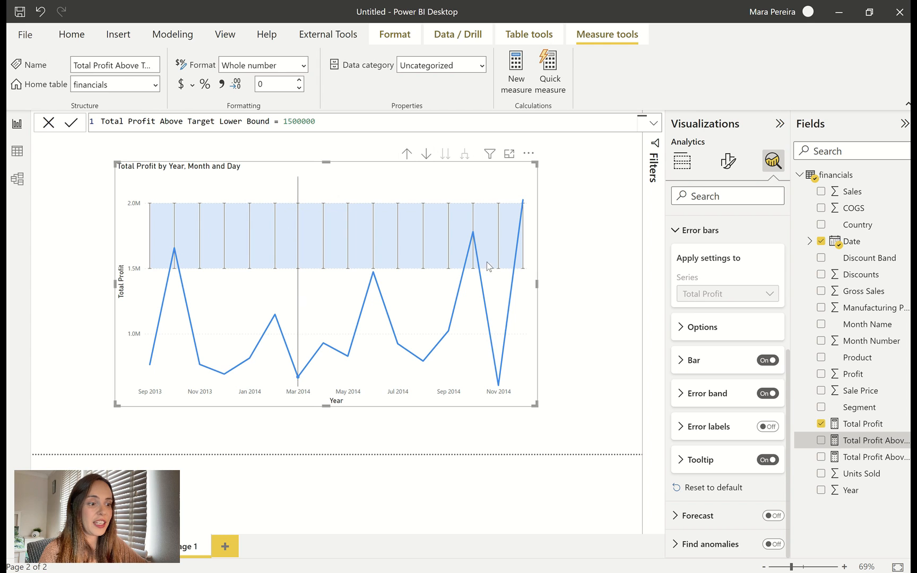
{"action": "left_click", "coordinate": [724, 393]}
{"action": "scroll", "coordinate": [730, 361], "scroll_direction": "down", "scroll_amount": 2}
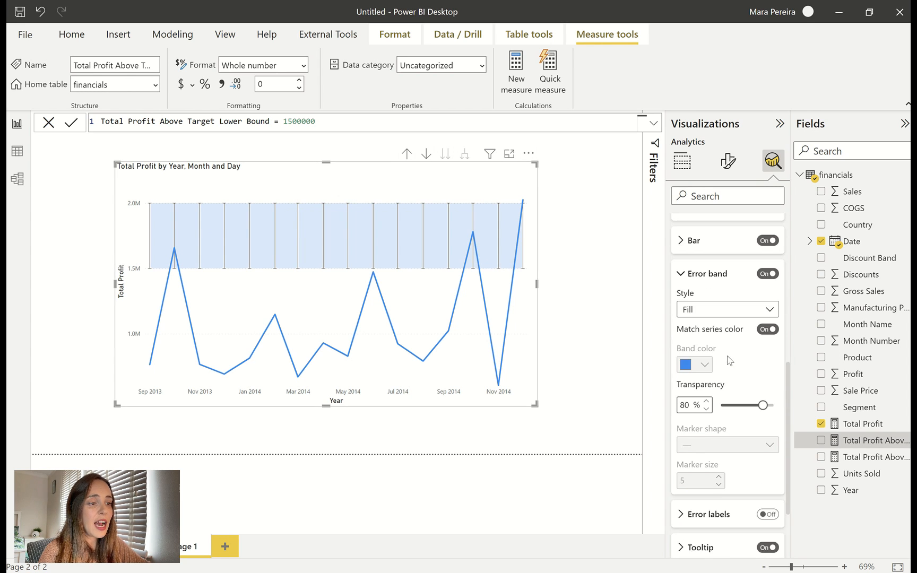
Step: Try the Line and the Fill and line styles on the error band and return it to Fill
{"action": "scroll", "coordinate": [730, 361], "scroll_direction": "down", "scroll_amount": 1}
{"action": "left_click", "coordinate": [714, 296]}
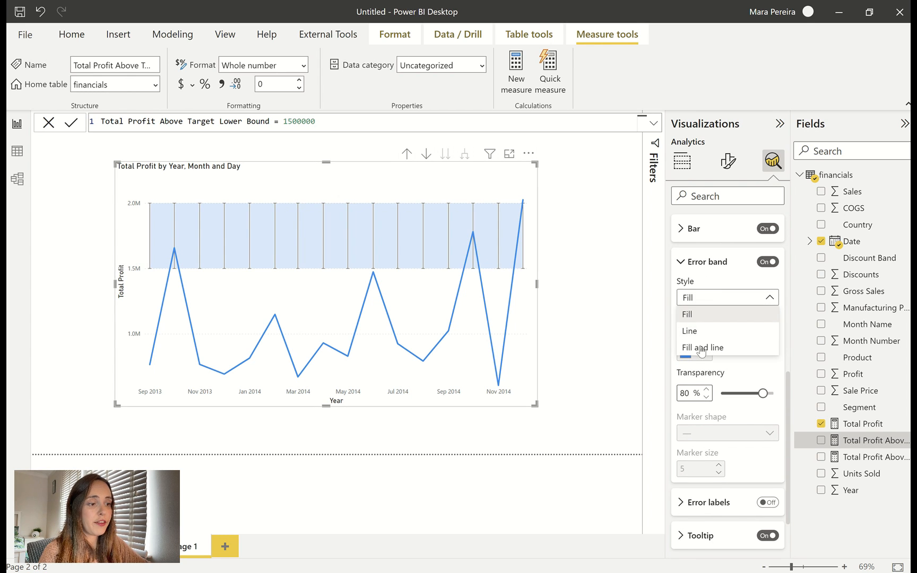
{"action": "left_click", "coordinate": [716, 331]}
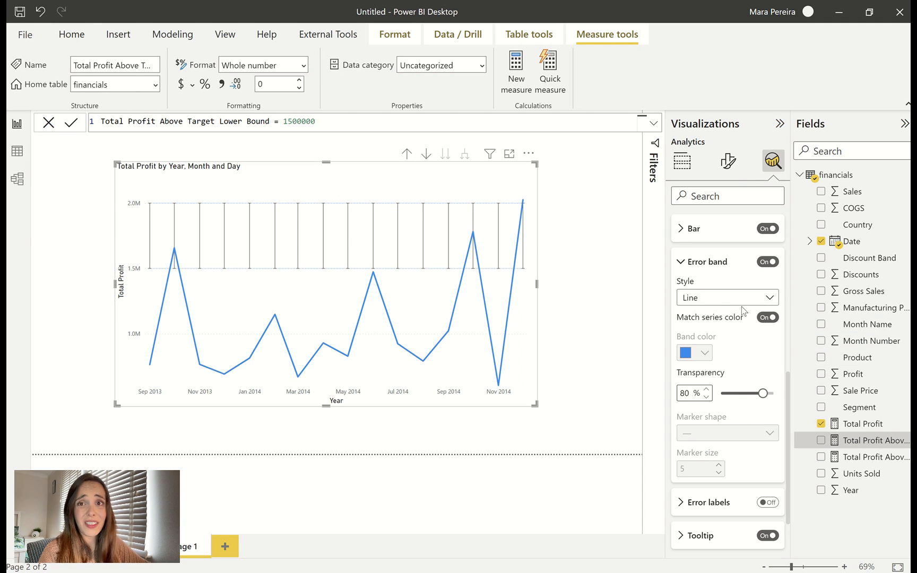
{"action": "left_click", "coordinate": [721, 301]}
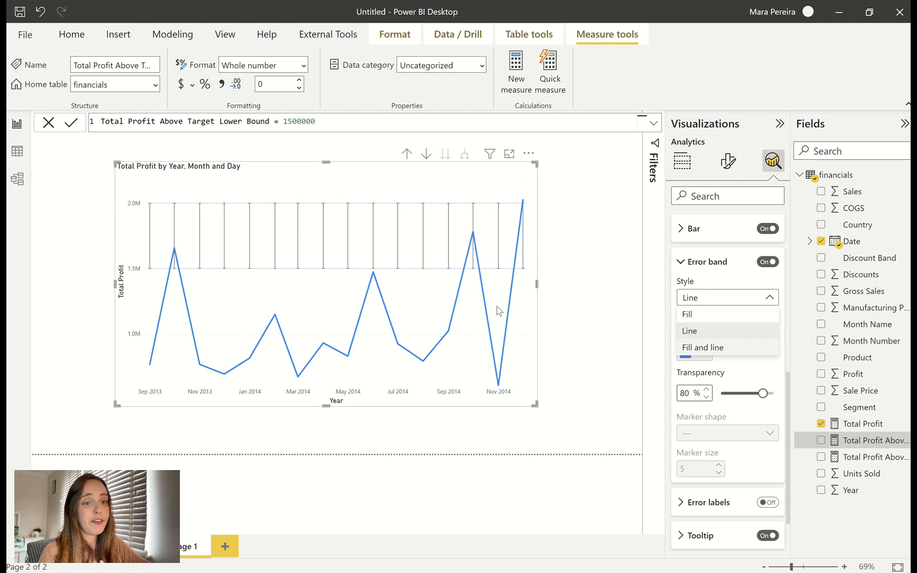
{"action": "left_click", "coordinate": [703, 347]}
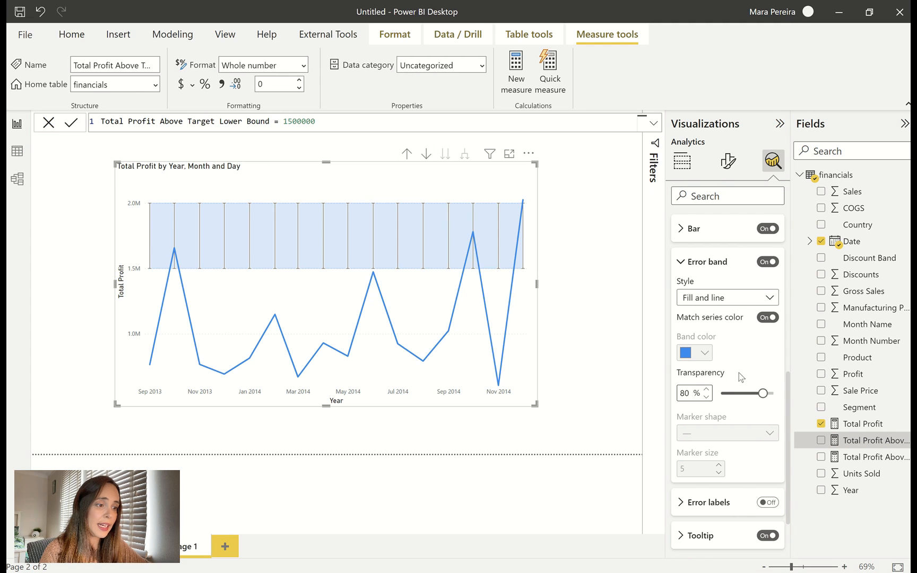
{"action": "left_click", "coordinate": [744, 300]}
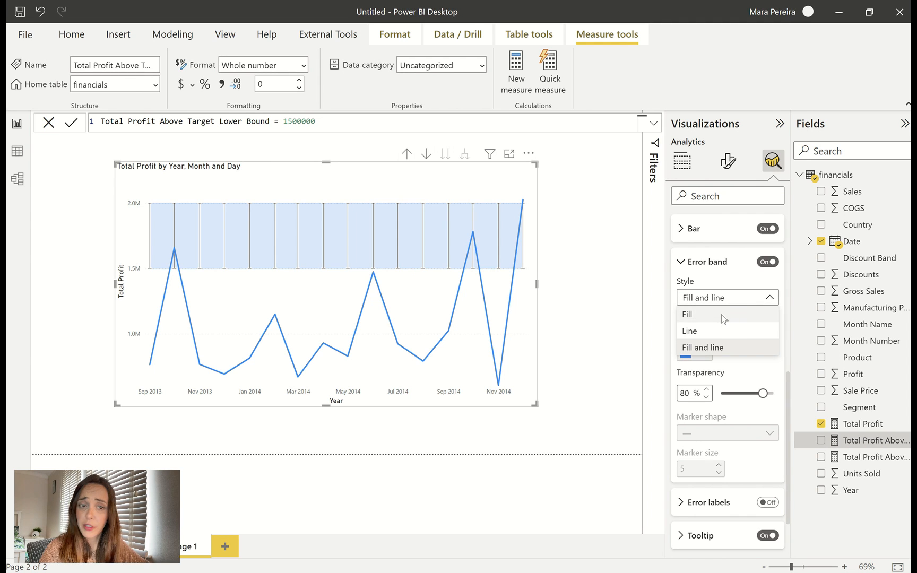
{"action": "left_click", "coordinate": [725, 319]}
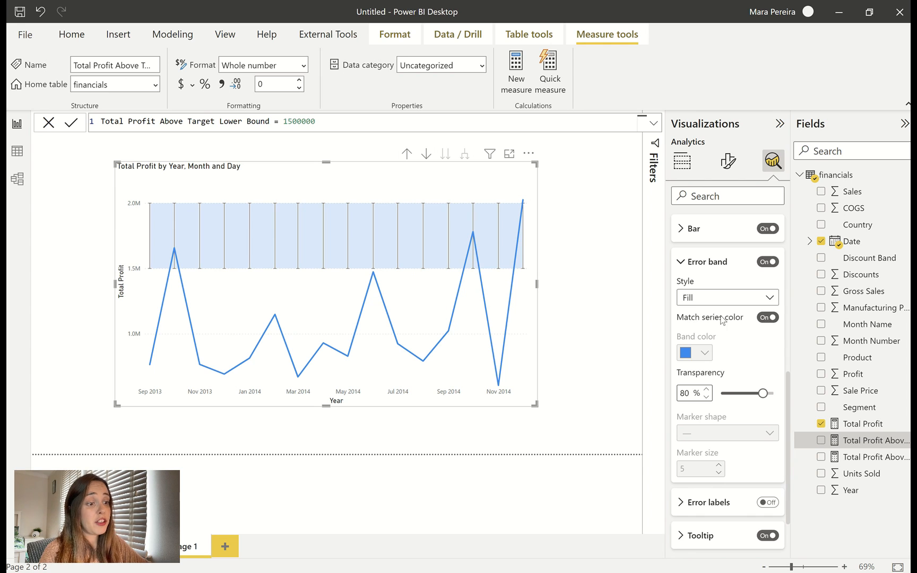
Step: Stop the error band from matching the series color and give it a custom green color, about #2F8D30
{"action": "left_click", "coordinate": [768, 319]}
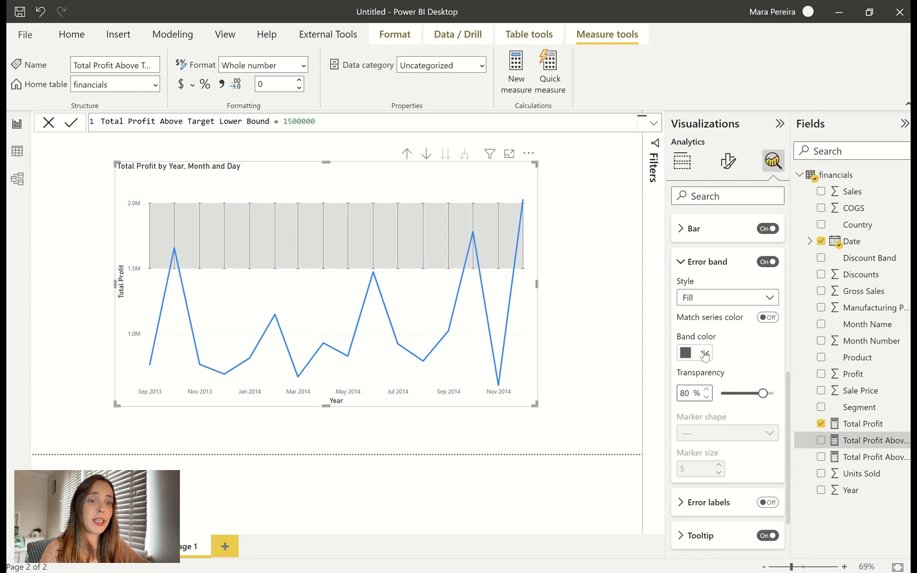
{"action": "left_click", "coordinate": [701, 354]}
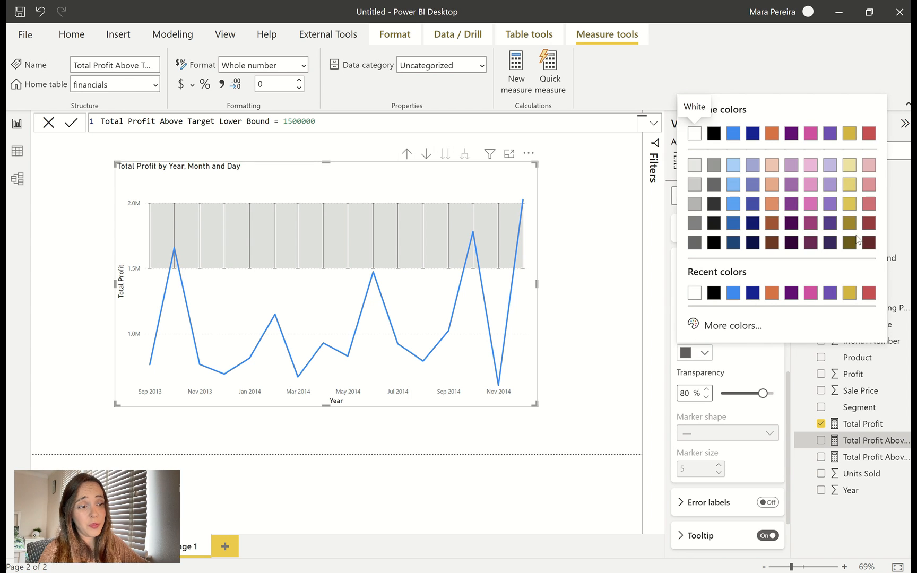
{"action": "left_click", "coordinate": [732, 326]}
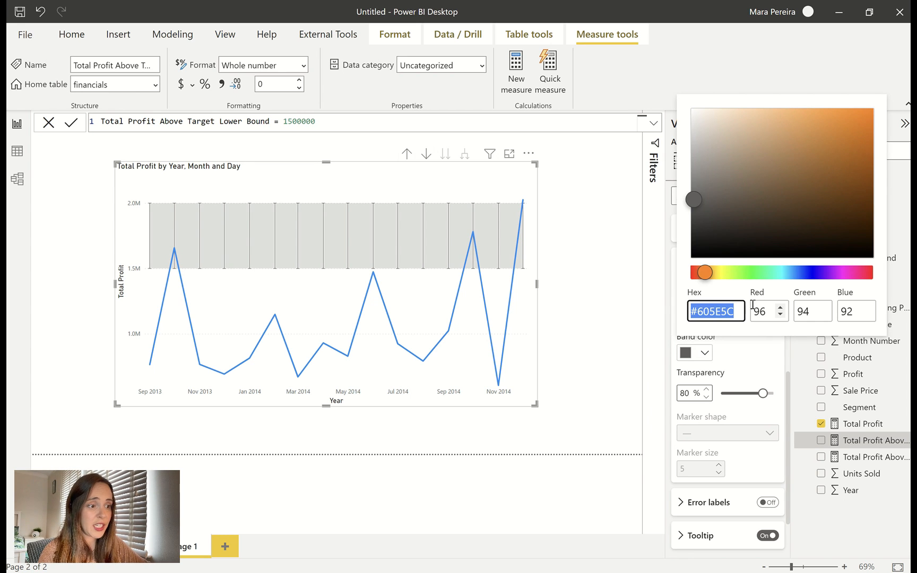
{"action": "left_click_drag", "start_coordinate": [701, 275], "coordinate": [752, 275]}
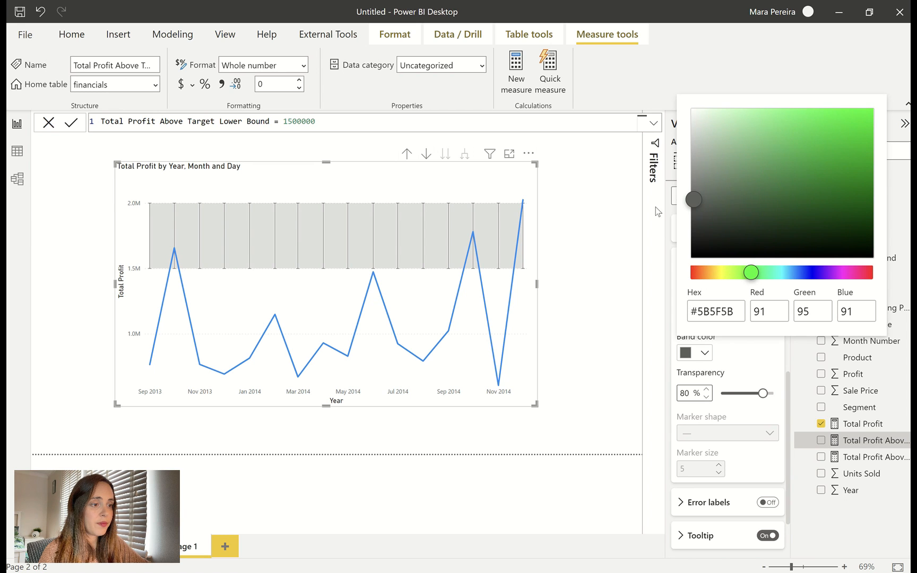
{"action": "mouse_move", "coordinate": [696, 203]}
{"action": "left_mouse_down"}
{"action": "mouse_move", "coordinate": [868, 166]}
{"action": "mouse_move", "coordinate": [813, 180]}
{"action": "left_mouse_up"}
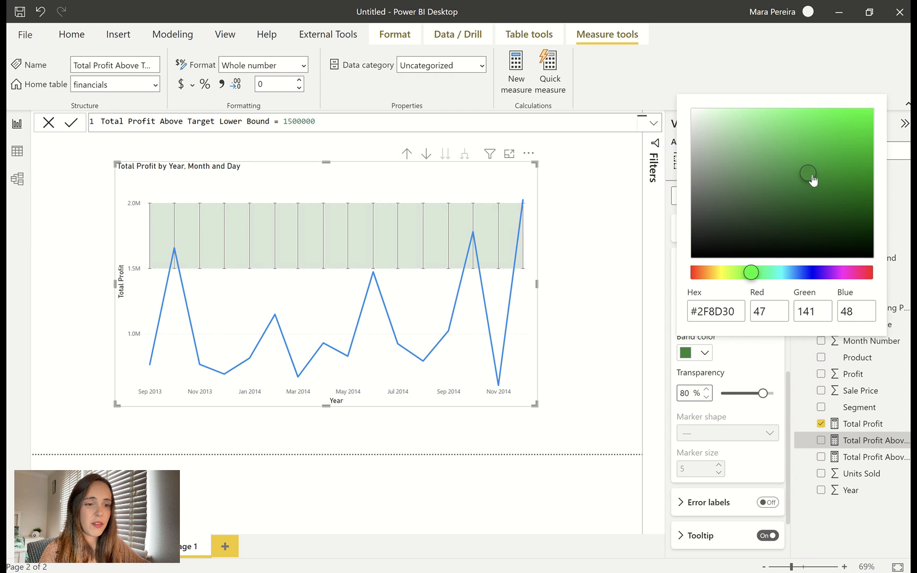
{"action": "left_click", "coordinate": [753, 352]}
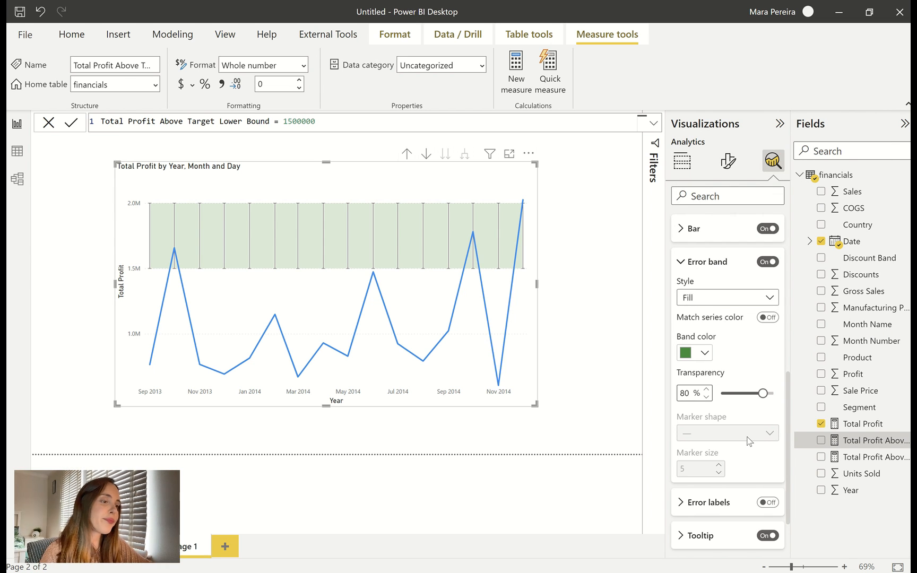
Step: Collapse the error band settings and turn off the error bars' Bar display for Total Profit
{"action": "left_click", "coordinate": [723, 263]}
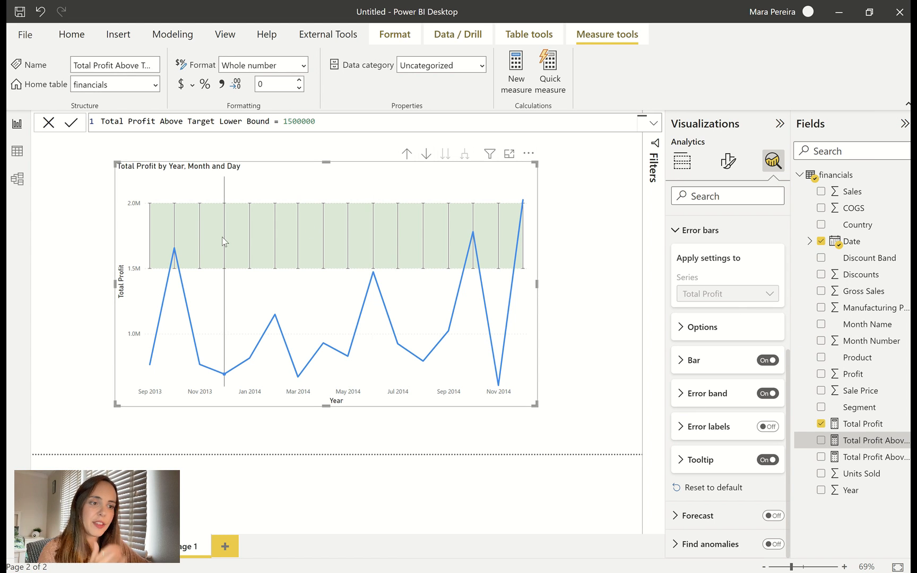
{"action": "mouse_move", "coordinate": [223, 237]}
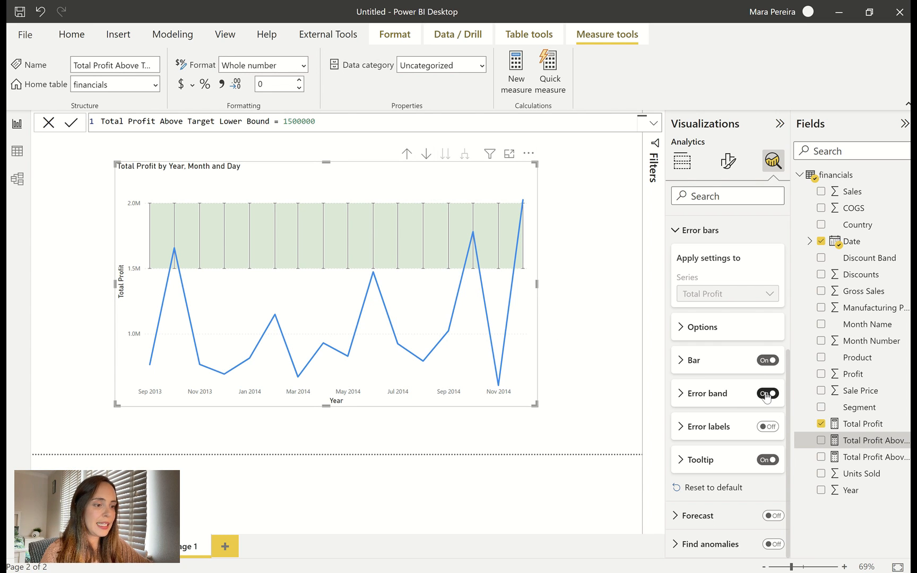
{"action": "left_click", "coordinate": [767, 363]}
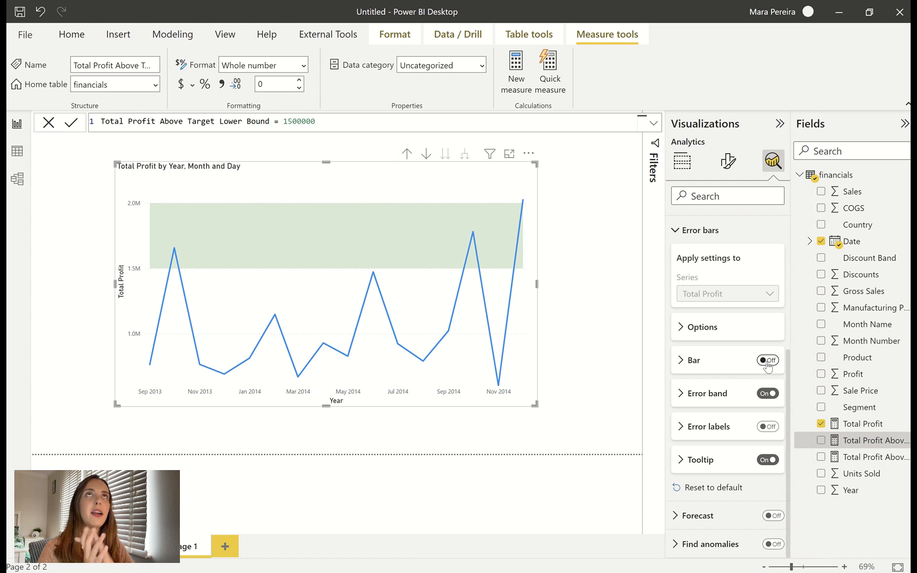
Step: Review the Total Profit error bars' series, type, and upper and lower bound options
{"action": "left_click", "coordinate": [676, 164]}
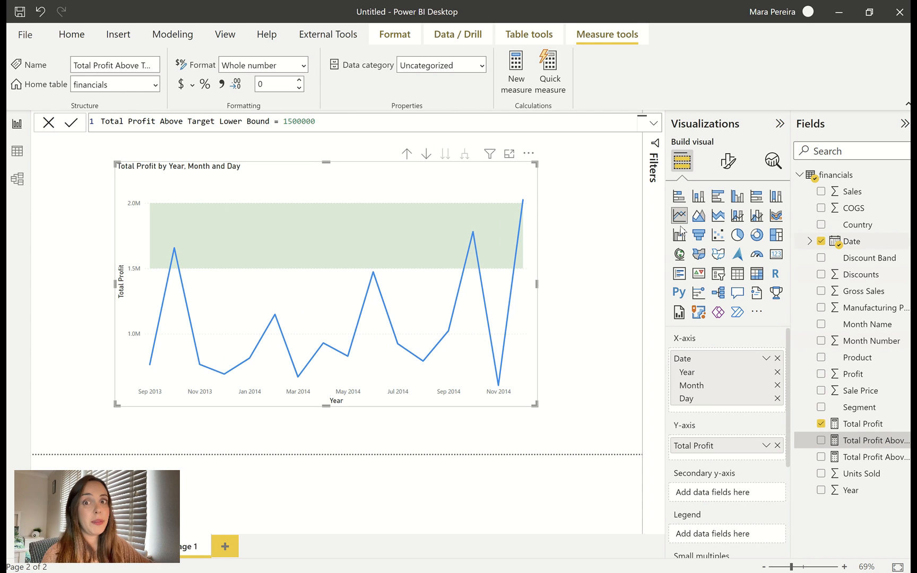
{"action": "left_click", "coordinate": [773, 160]}
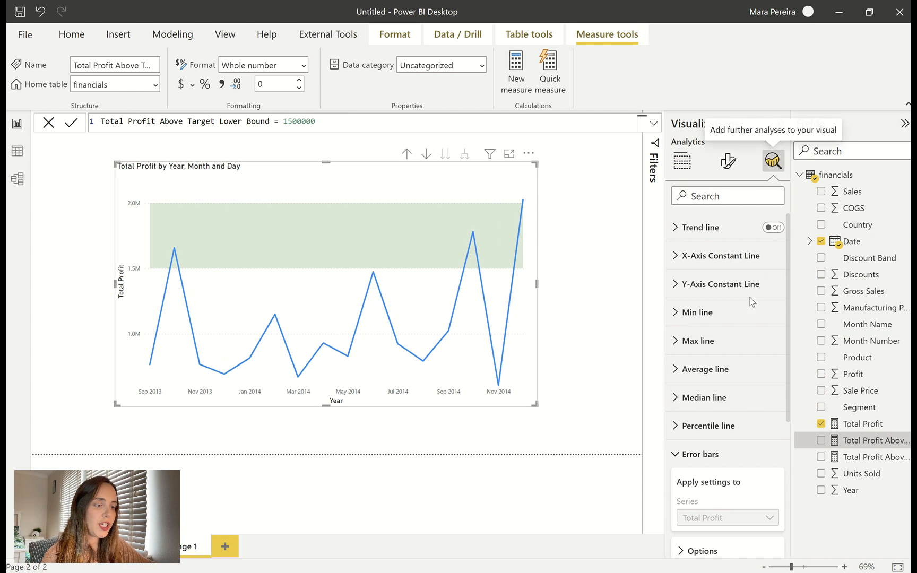
{"action": "scroll", "coordinate": [727, 451], "scroll_direction": "down", "scroll_amount": 4}
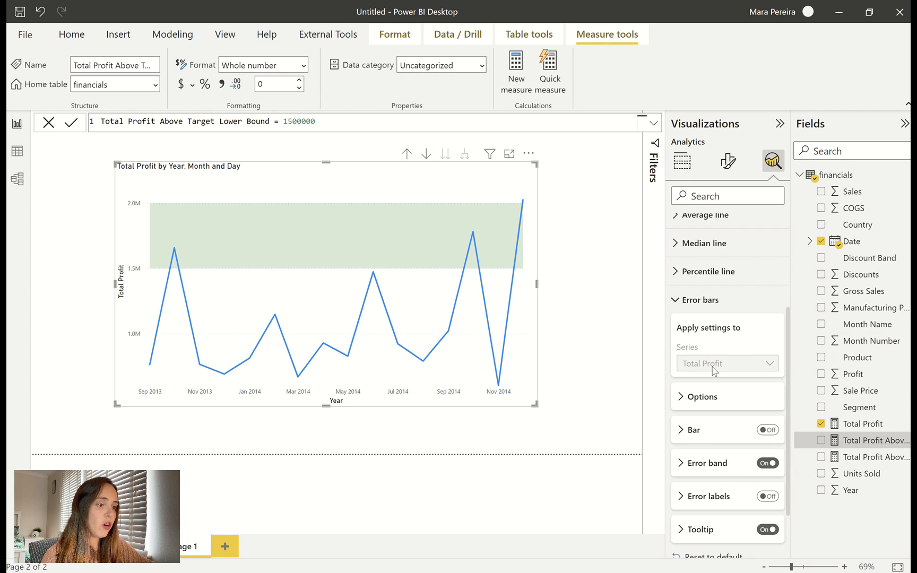
{"action": "left_click", "coordinate": [702, 400]}
{"action": "scroll", "coordinate": [732, 497], "scroll_direction": "down", "scroll_amount": 1}
{"action": "scroll", "coordinate": [732, 497], "scroll_direction": "down", "scroll_amount": 3}
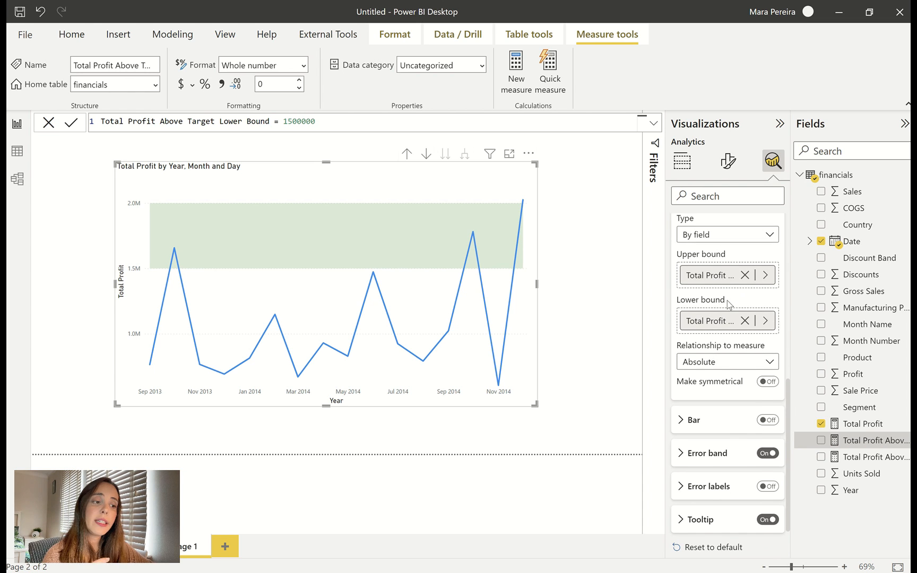
{"action": "scroll", "coordinate": [727, 300], "scroll_direction": "up", "scroll_amount": 3}
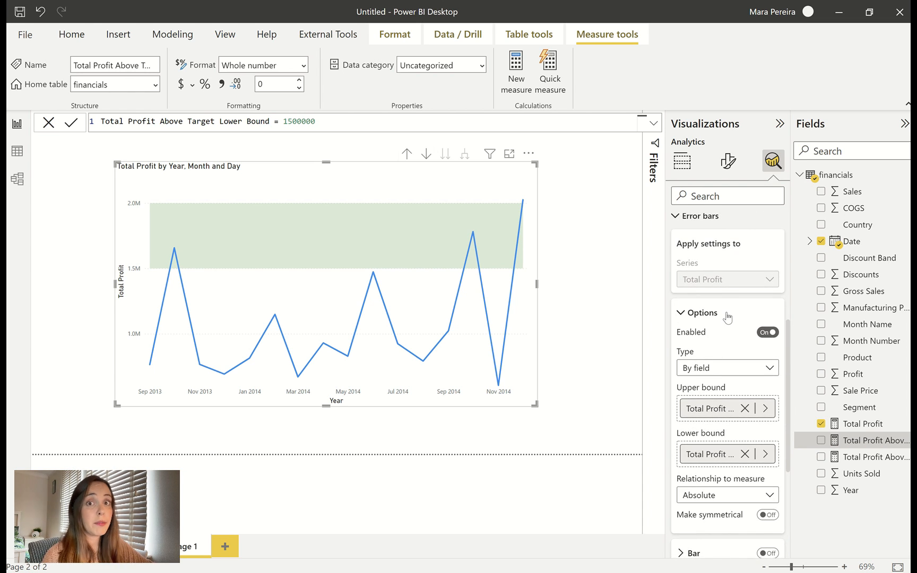
{"action": "left_click", "coordinate": [707, 224]}
Step: Create a new measure in the financials table and name it Total Profit Dummy
{"action": "left_click", "coordinate": [685, 159]}
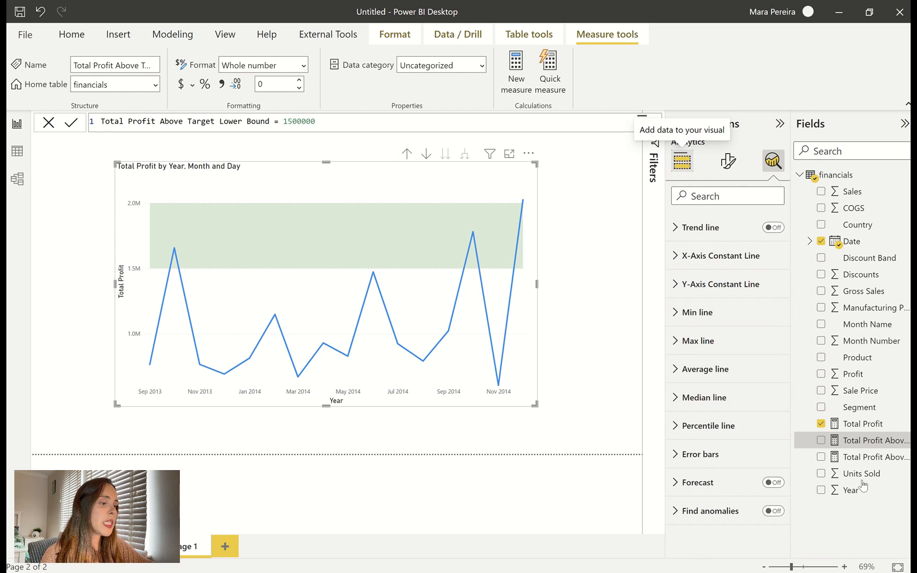
{"action": "right_click", "coordinate": [859, 437]}
{"action": "key", "text": "Escape"}
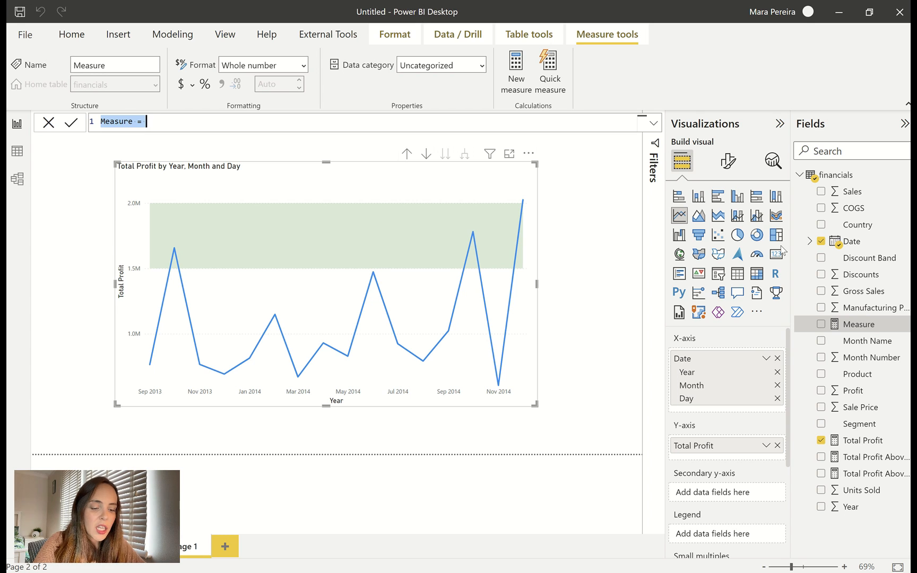
{"action": "type", "text": "Total"}
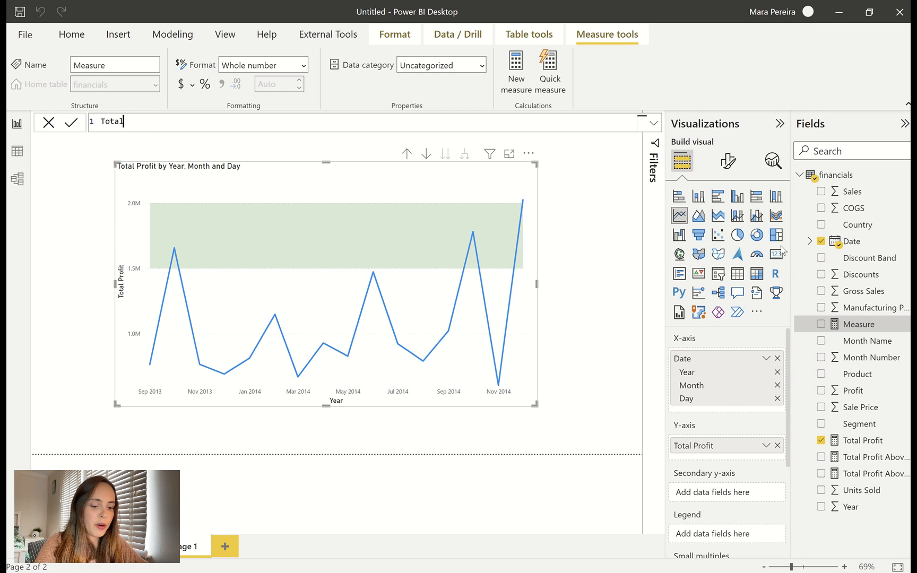
{"action": "type", "text": " Profit"}
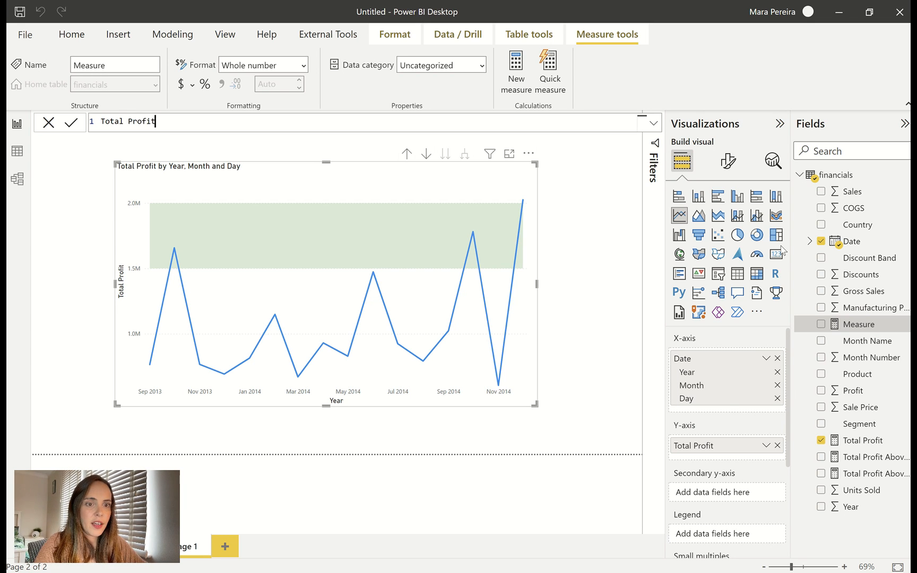
{"action": "type", "text": " Dummy = "}
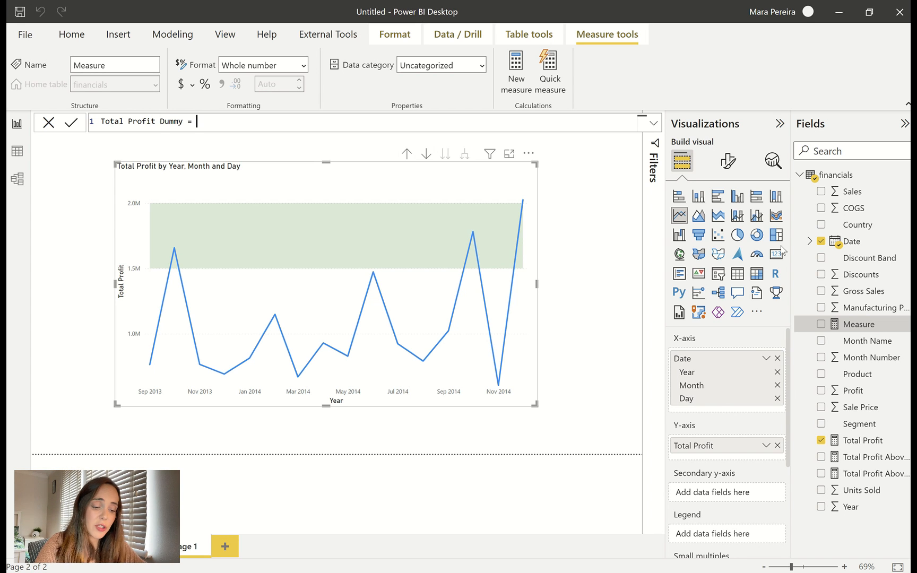
Step: Define the Total Profit Dummy measure as [Total Profit] and commit the formula
{"action": "type", "text": "total"}
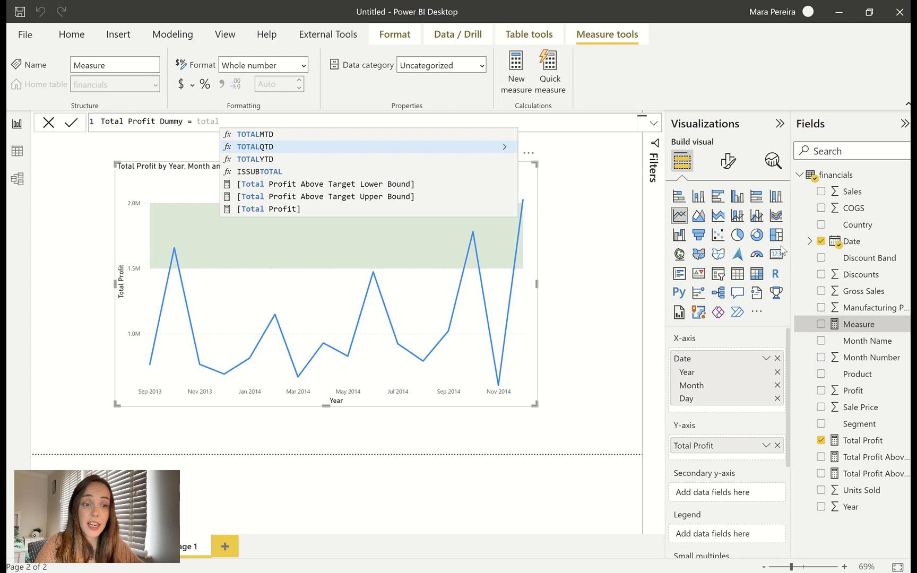
{"action": "key", "text": "Down"}
{"action": "key", "text": "Down"}
{"action": "key", "text": "Down"}
{"action": "key", "text": "Down"}
{"action": "key", "text": "Down"}
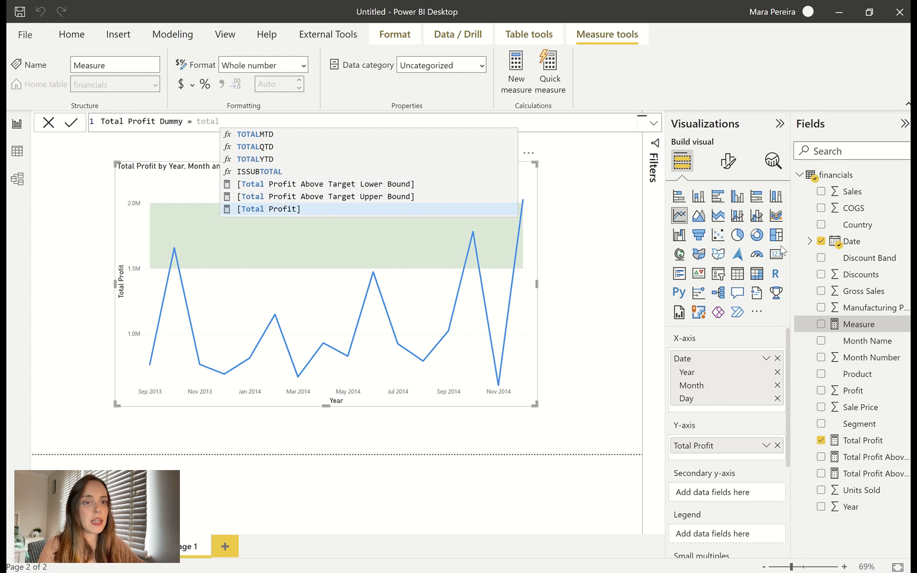
{"action": "key", "text": "Tab"}
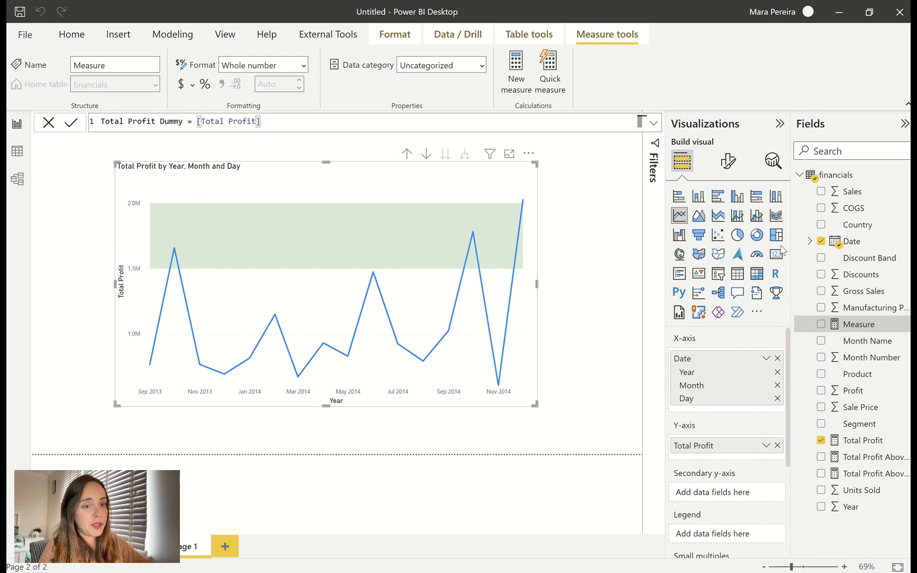
{"action": "key", "text": "Return"}
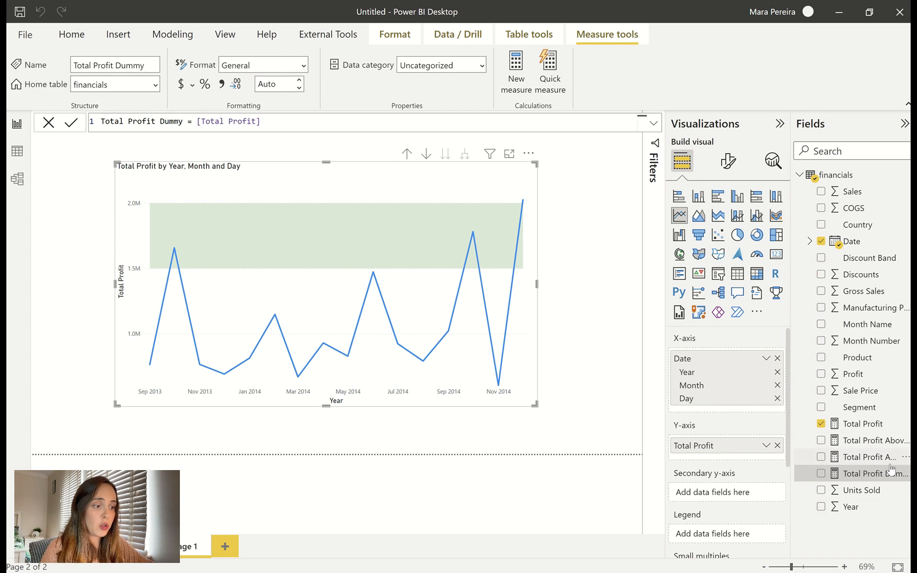
Step: Add the Total Profit Dummy measure to the line chart's Y-axis below Total Profit
{"action": "left_click", "coordinate": [771, 164]}
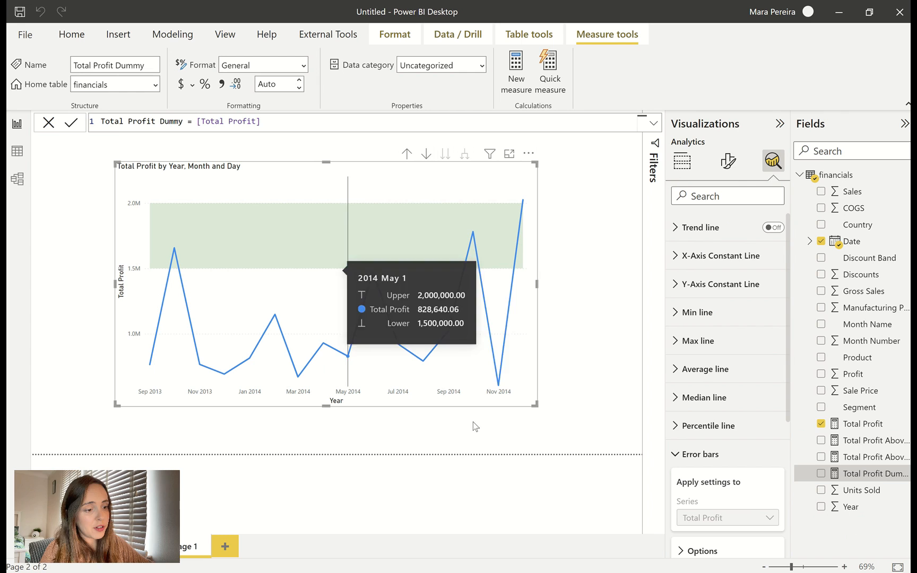
{"action": "scroll", "coordinate": [687, 420], "scroll_direction": "down", "scroll_amount": 1}
{"action": "scroll", "coordinate": [687, 419], "scroll_direction": "down", "scroll_amount": 2}
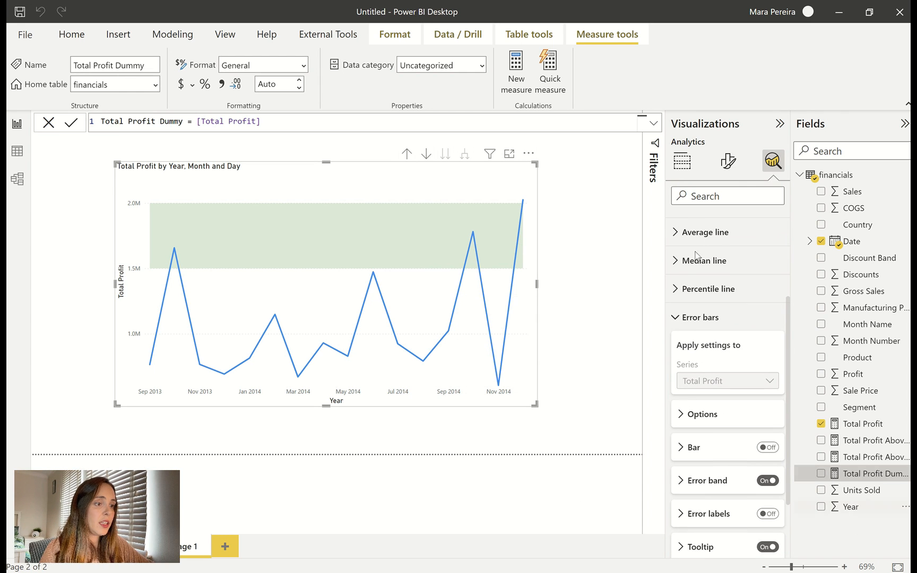
{"action": "left_click", "coordinate": [682, 161]}
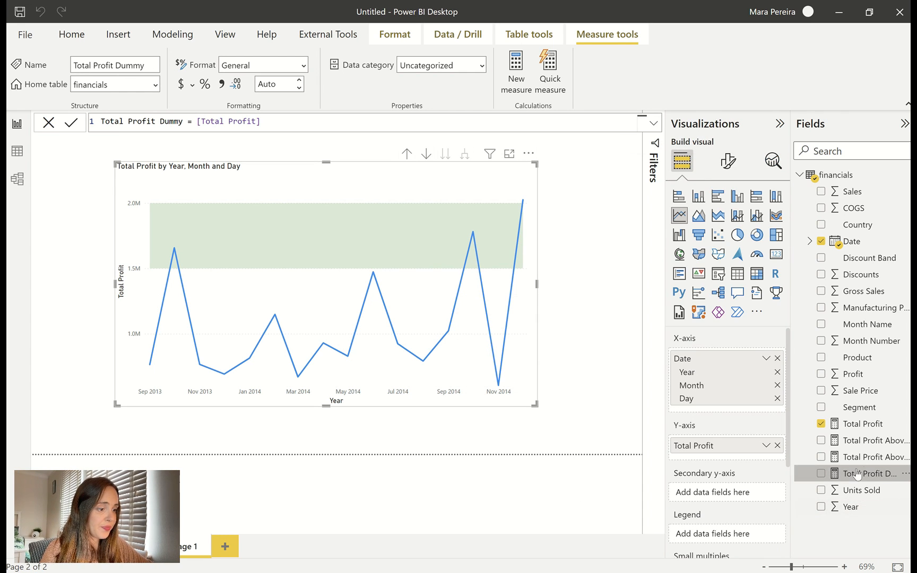
{"action": "left_click_drag", "start_coordinate": [824, 468], "coordinate": [739, 458]}
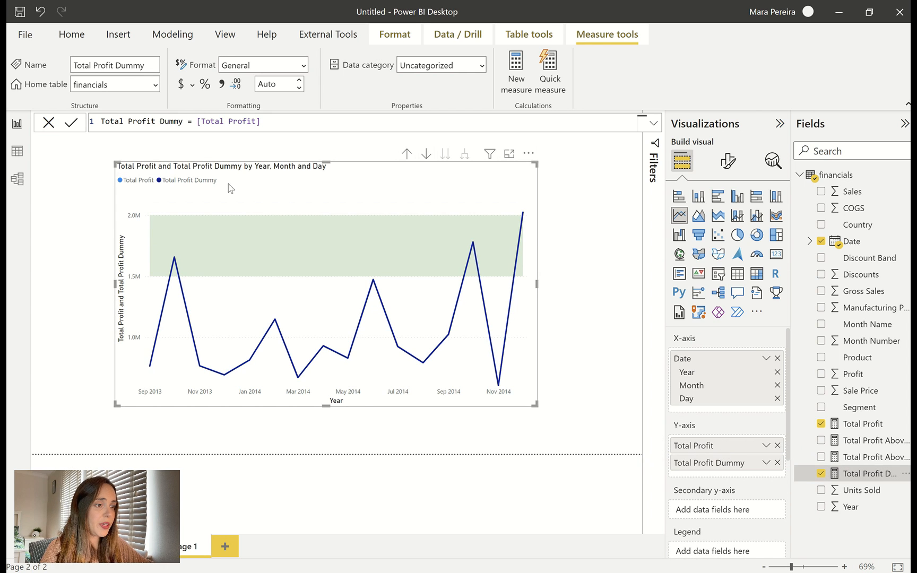
Step: Apply the error bar settings to the Total Profit Dummy series and enable its error bars
{"action": "left_click", "coordinate": [771, 169]}
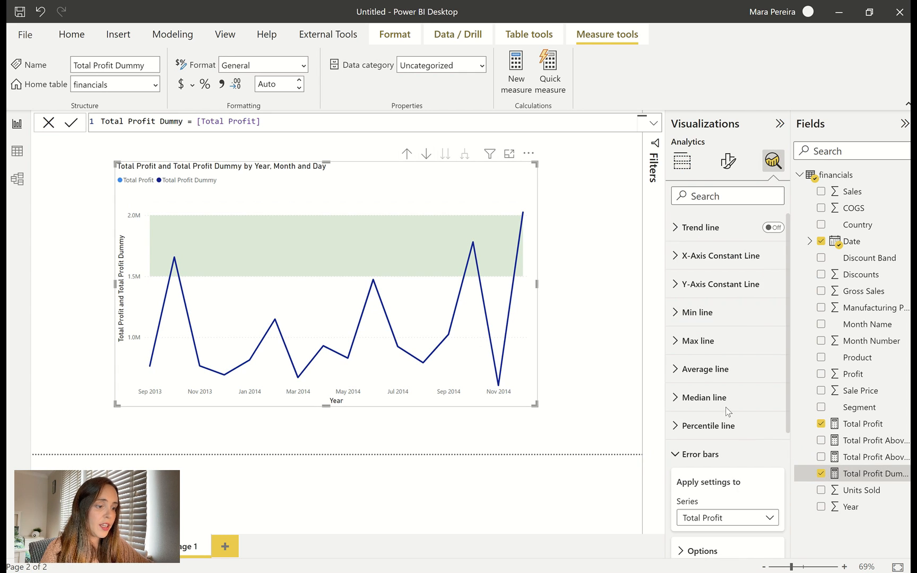
{"action": "scroll", "coordinate": [727, 409], "scroll_direction": "down", "scroll_amount": 4}
{"action": "left_click", "coordinate": [731, 339]}
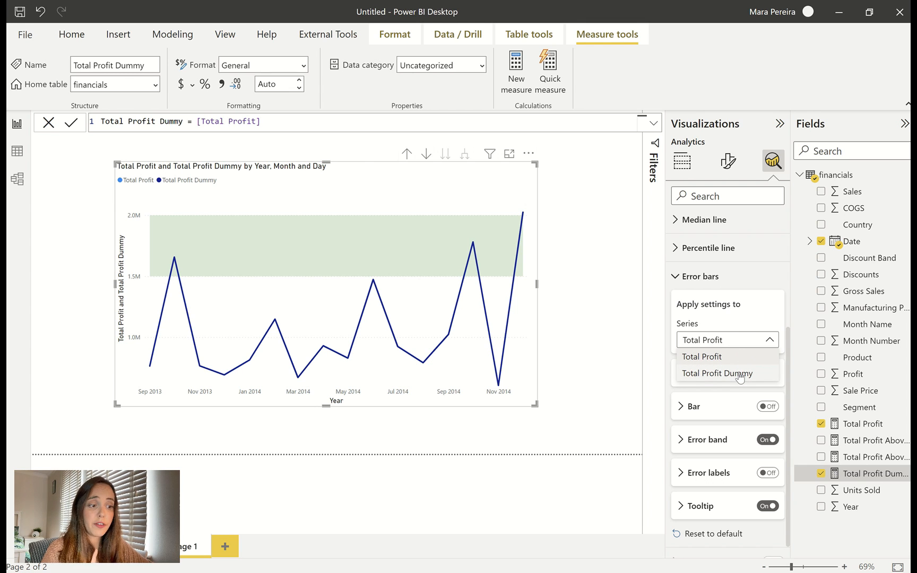
{"action": "left_click", "coordinate": [740, 374]}
{"action": "left_click", "coordinate": [720, 375]}
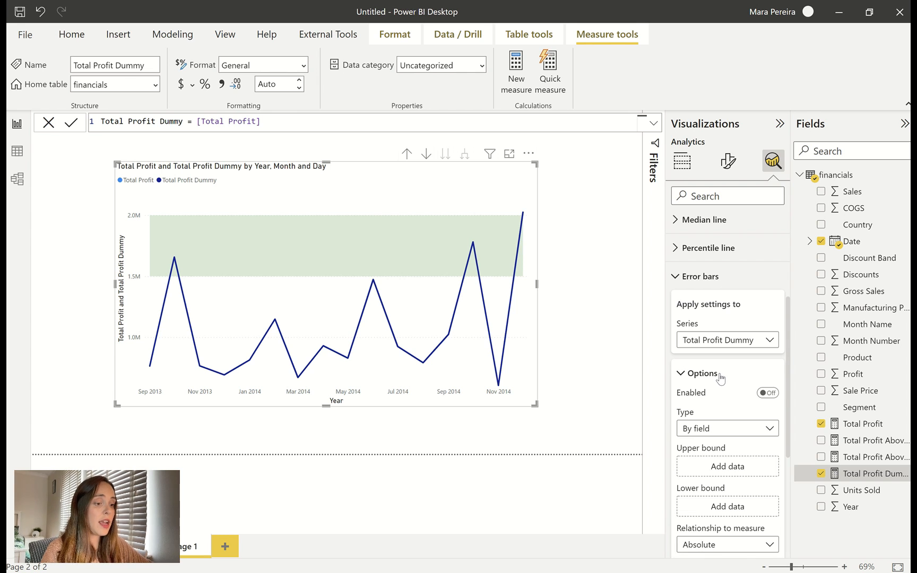
{"action": "scroll", "coordinate": [721, 375], "scroll_direction": "down", "scroll_amount": 5}
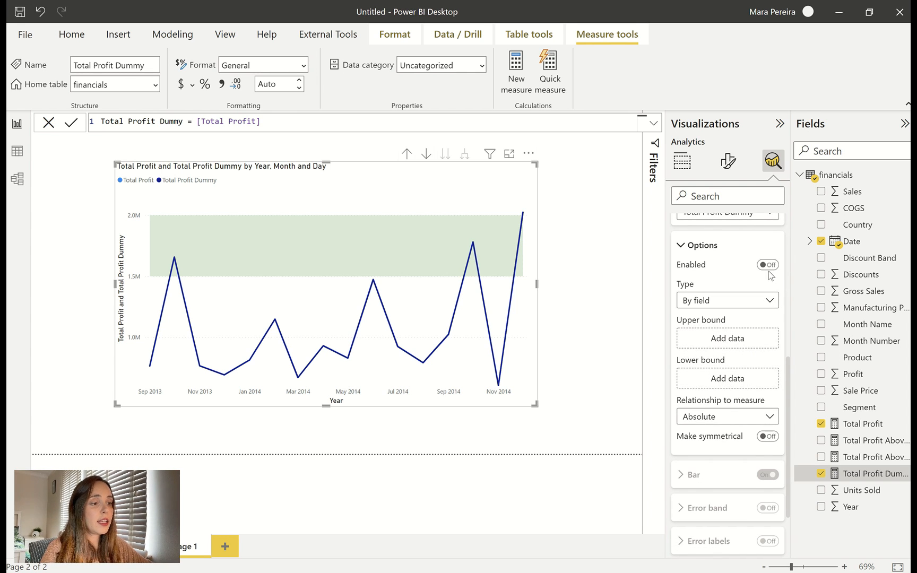
{"action": "left_click", "coordinate": [770, 266]}
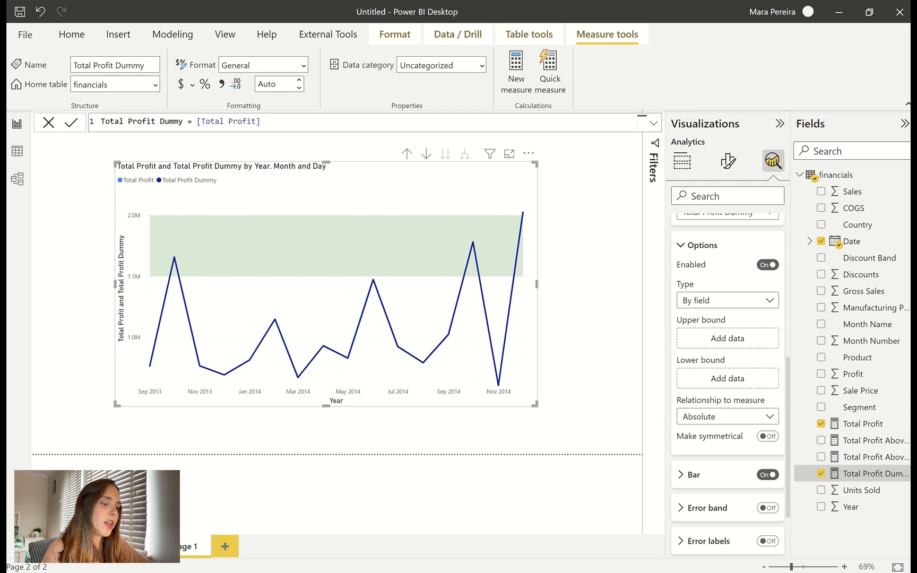
Step: Copy the whole formula of the Total Profit Above Target Lower Bound measure into a new measure
{"action": "left_click", "coordinate": [866, 443]}
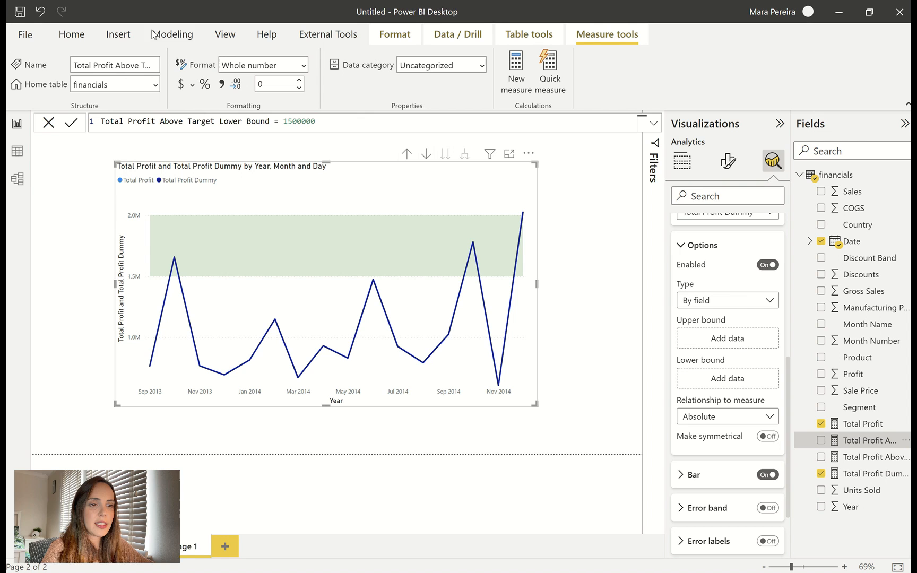
{"action": "left_click_drag", "start_coordinate": [325, 123], "coordinate": [92, 125]}
{"action": "key", "text": "ctrl+c"}
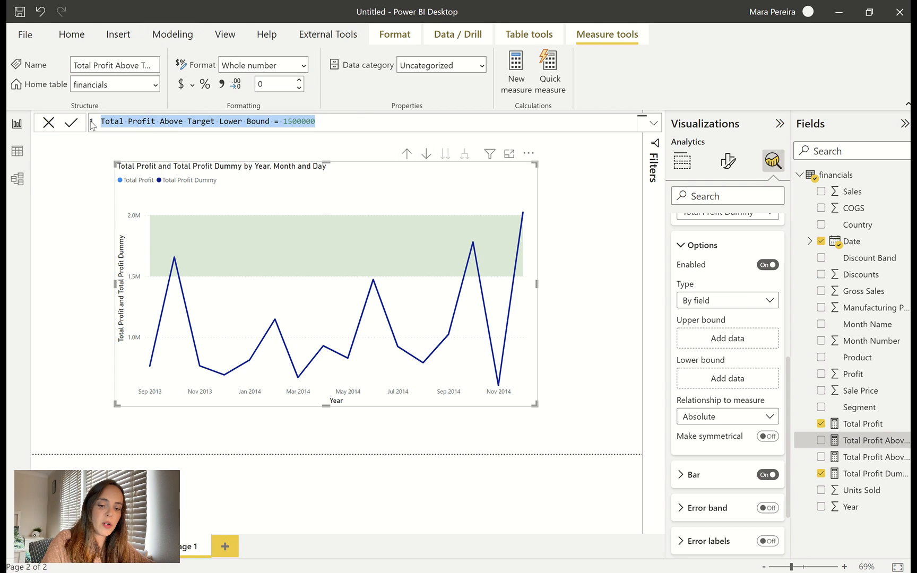
{"action": "left_click", "coordinate": [323, 352]}
{"action": "right_click", "coordinate": [871, 455]}
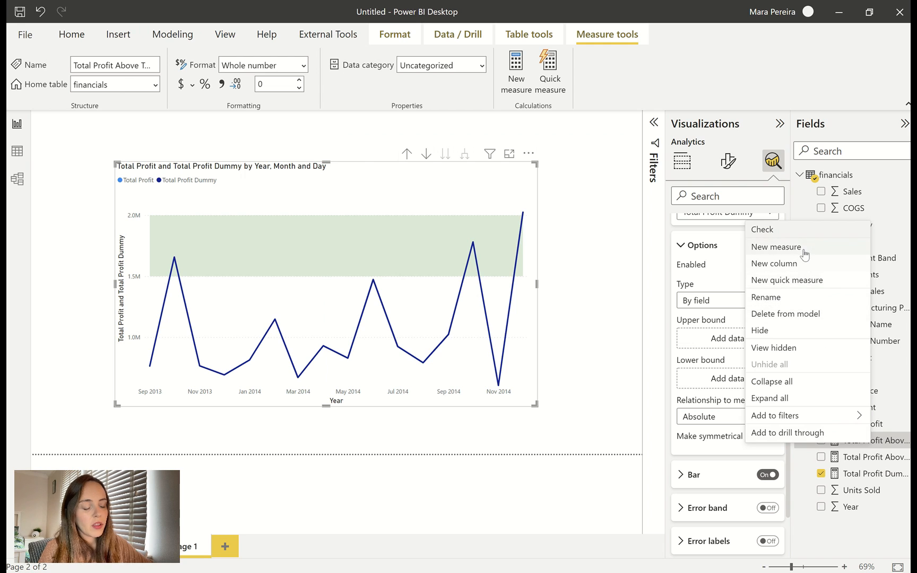
{"action": "left_click", "coordinate": [805, 251]}
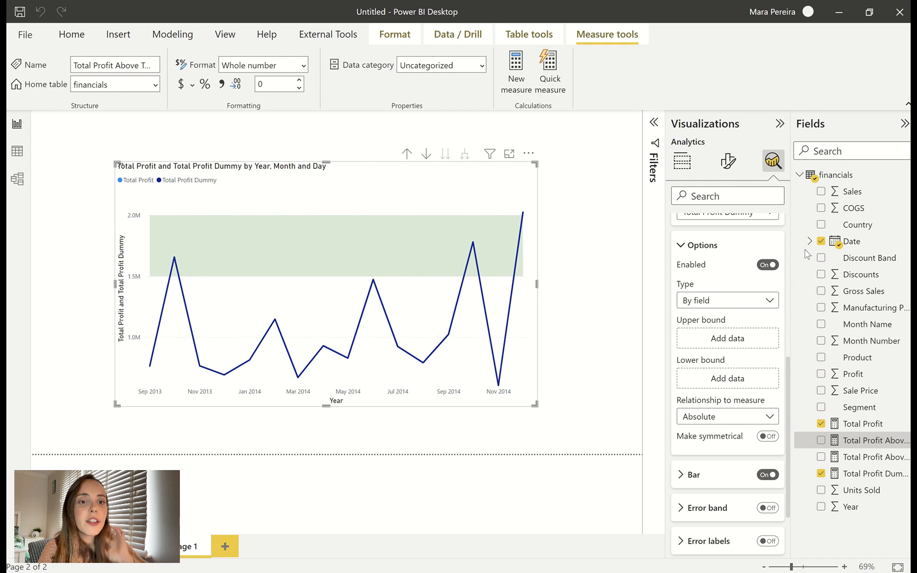
{"action": "key", "text": "ctrl+v"}
Step: Name the new measure Total Profit below Target Lower Bound, set its value to 0 and commit it
{"action": "left_click", "coordinate": [184, 121]}
{"action": "key", "text": "BackSpace"}
{"action": "key", "text": "BackSpace"}
{"action": "key", "text": "BackSpace"}
{"action": "key", "text": "BackSpace"}
{"action": "key", "text": "BackSpace"}
{"action": "type", "text": "below"}
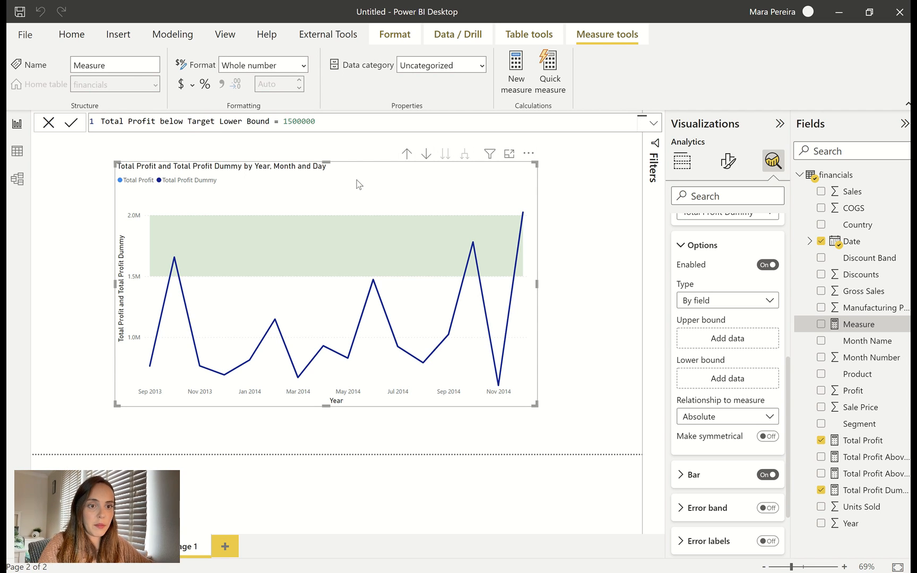
{"action": "left_click_drag", "start_coordinate": [317, 122], "coordinate": [284, 122]}
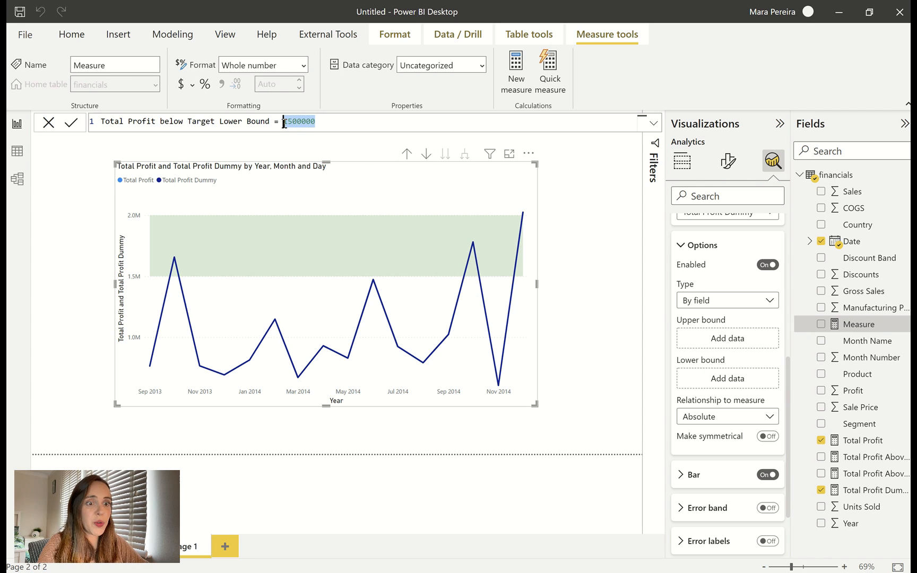
{"action": "type", "text": "1"}
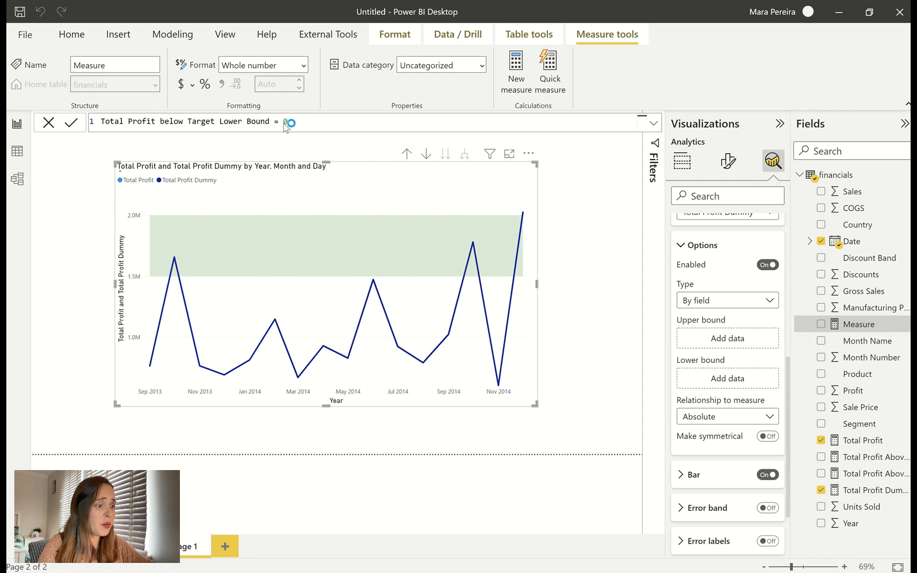
Step: Copy the Total Profit below Target Lower Bound formula into a new measure and set its value to 500000
{"action": "left_click_drag", "start_coordinate": [298, 121], "coordinate": [101, 122]}
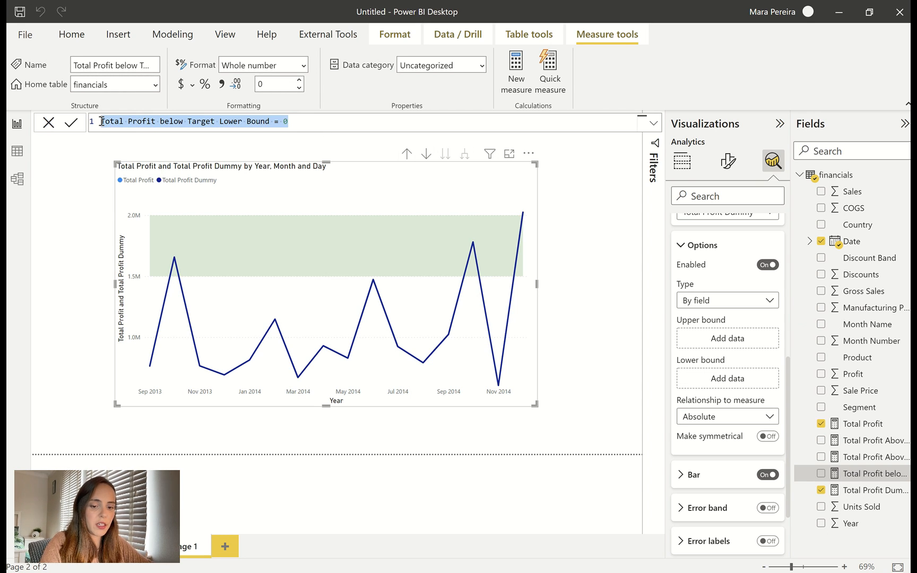
{"action": "left_click", "coordinate": [882, 423]}
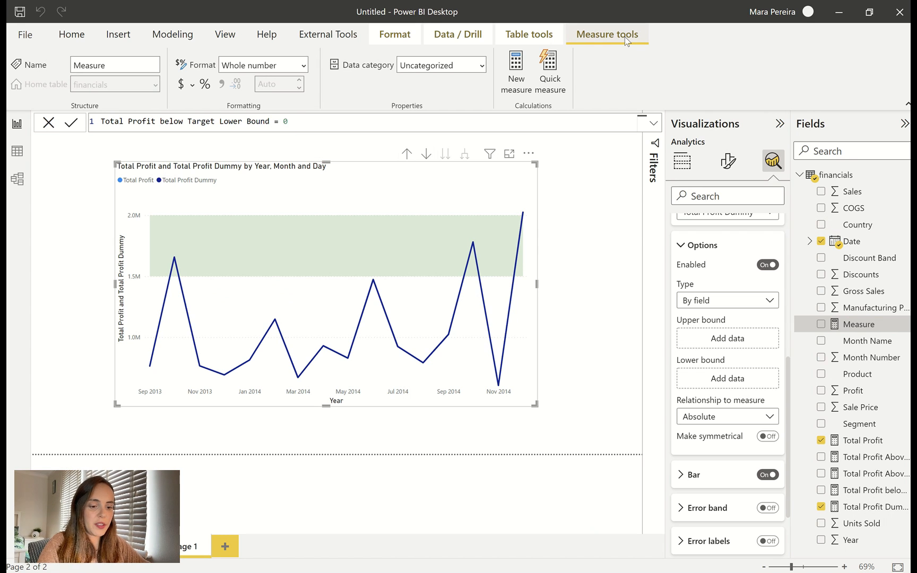
{"action": "type", "text": "500000"}
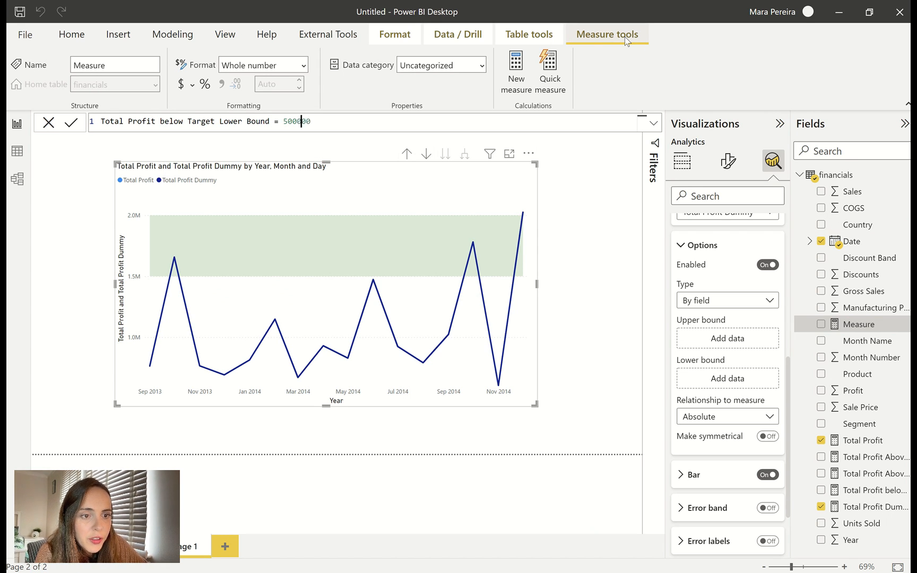
{"action": "key", "text": "Left"}
{"action": "key", "text": "Left"}
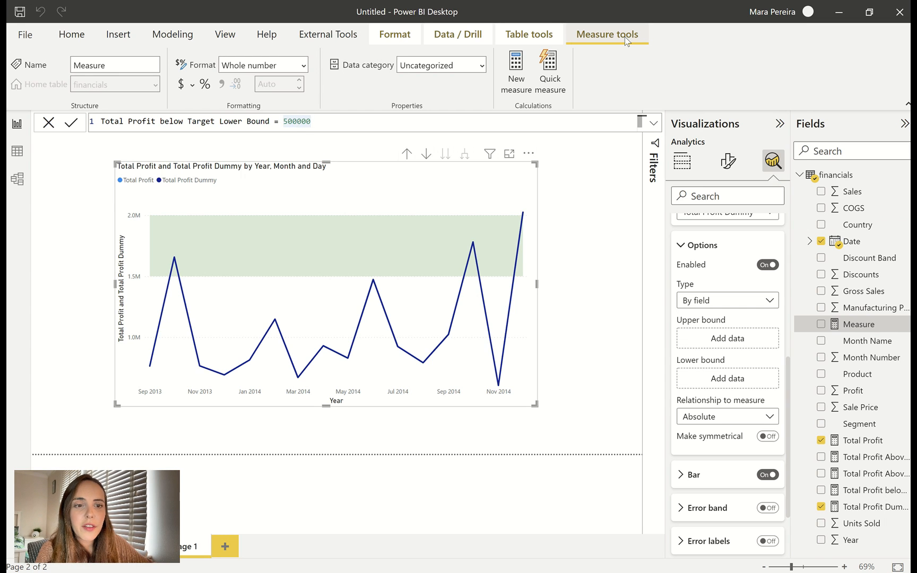
Step: Name the new measure Total Profit below Target Upper Bound and commit it
{"action": "left_click", "coordinate": [246, 122]}
{"action": "key", "text": "BackSpace"}
{"action": "key", "text": "BackSpace"}
{"action": "key", "text": "BackSpace"}
{"action": "key", "text": "BackSpace"}
{"action": "key", "text": "BackSpace"}
{"action": "type", "text": "Upper"}
{"action": "key", "text": "Return"}
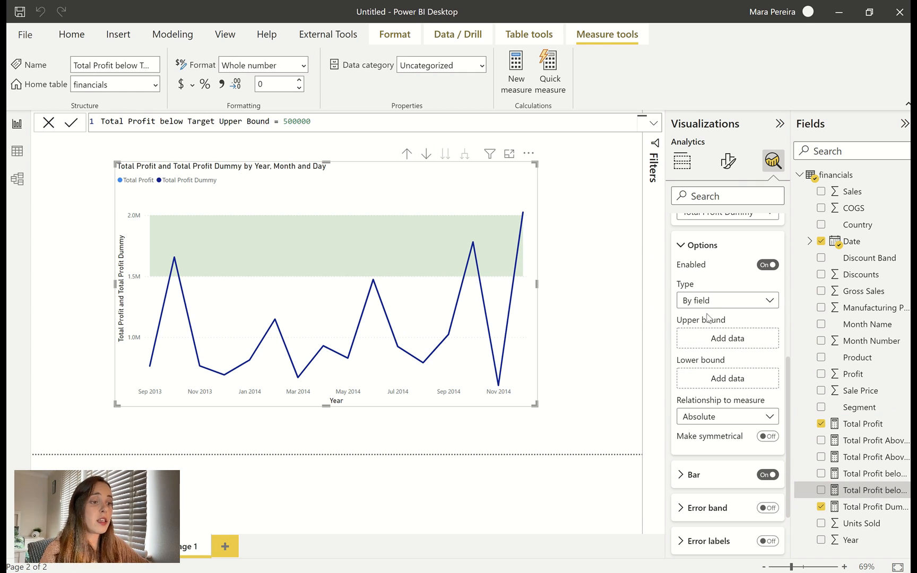
Step: Assign the below-target Upper Bound and Lower Bound measures as the upper and lower bounds of the Total Profit Dummy error bars
{"action": "scroll", "coordinate": [717, 278], "scroll_direction": "up", "scroll_amount": 1}
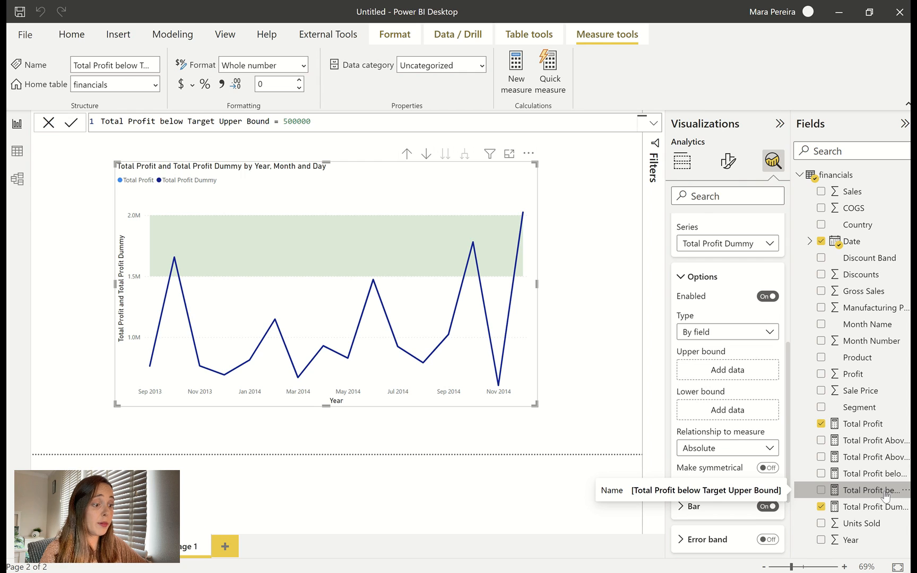
{"action": "left_click_drag", "start_coordinate": [884, 495], "coordinate": [720, 375]}
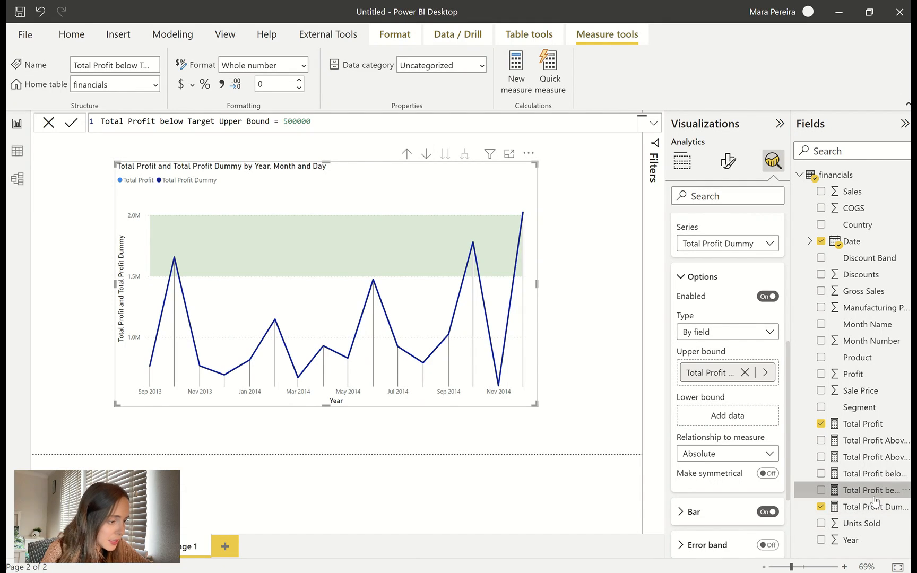
{"action": "left_click_drag", "start_coordinate": [871, 478], "coordinate": [721, 420]}
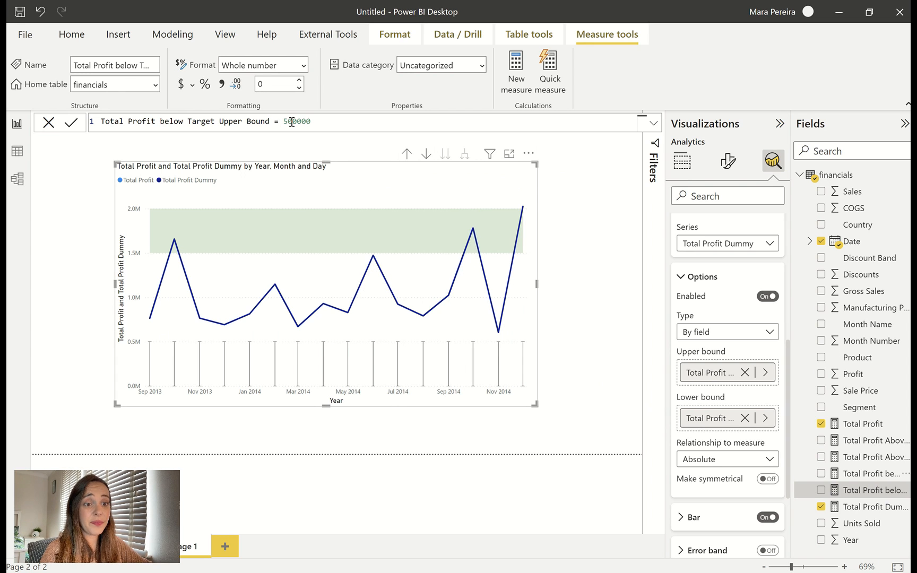
Step: Set the Total Profit below Target Upper Bound measure to 1000000 and commit it
{"action": "double_click", "coordinate": [332, 124]}
{"action": "type", "text": "1000000"}
{"action": "key", "text": "Return"}
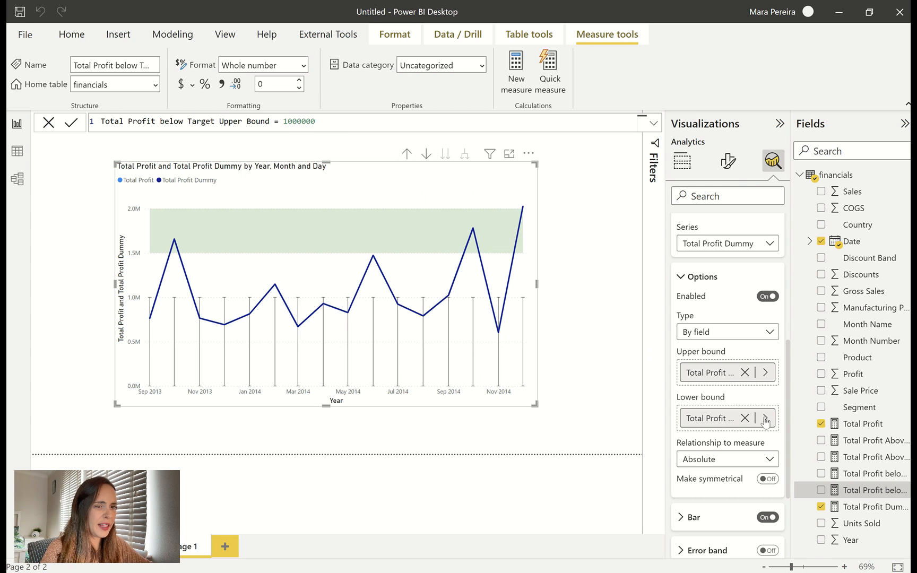
Step: Set the Total Profit below Target Lower Bound measure to 500000 and commit it
{"action": "left_click", "coordinate": [888, 476]}
{"action": "left_click", "coordinate": [300, 125]}
{"action": "key", "text": "BackSpace"}
{"action": "type", "text": "500000"}
{"action": "key", "text": "Return"}
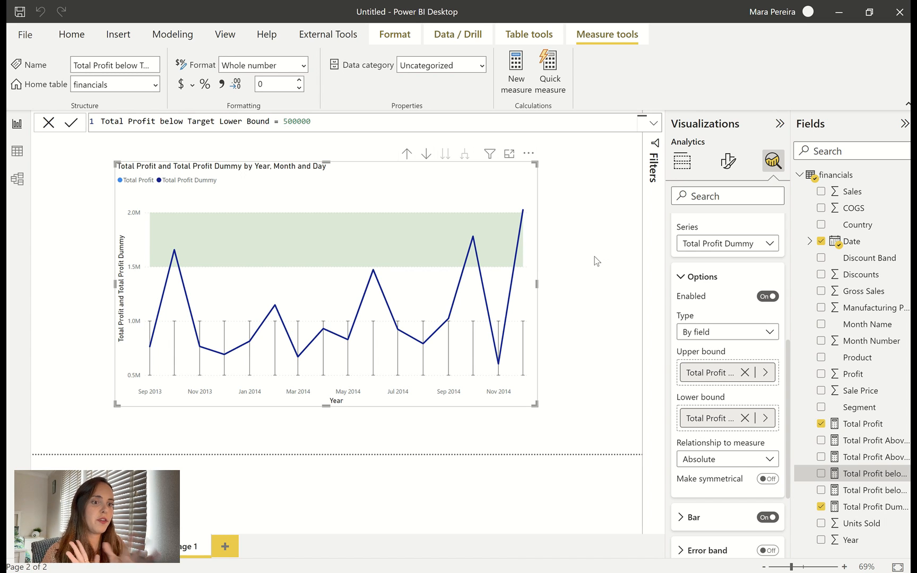
Step: Enable the error band for Total Profit Dummy, stop matching the series color and color the band light red
{"action": "left_click", "coordinate": [710, 280]}
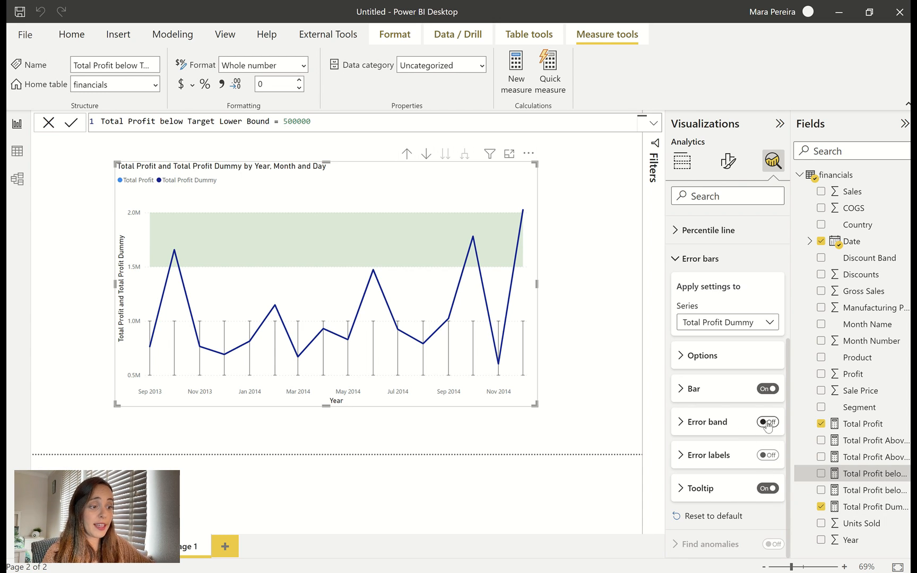
{"action": "left_click", "coordinate": [768, 423]}
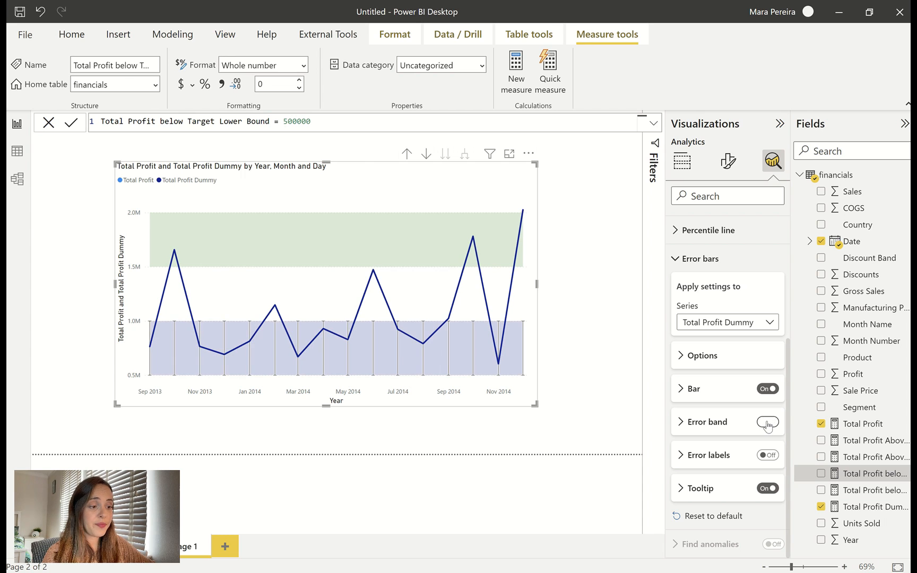
{"action": "left_click", "coordinate": [722, 424]}
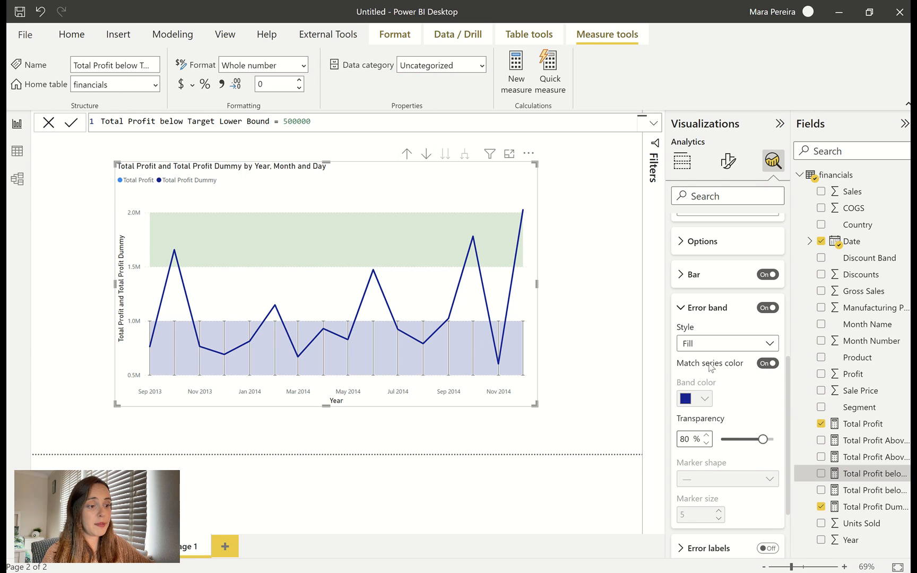
{"action": "left_click", "coordinate": [768, 363]}
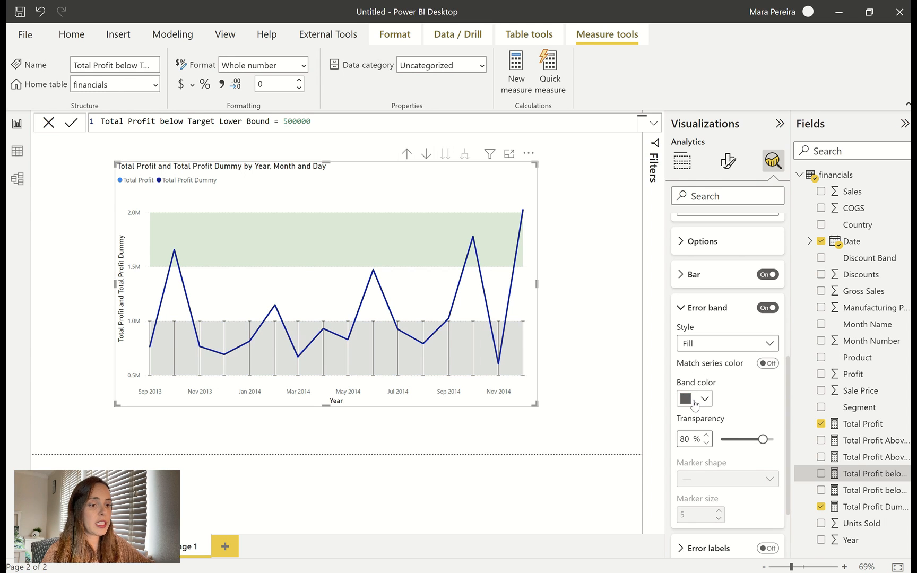
{"action": "left_click", "coordinate": [696, 403]}
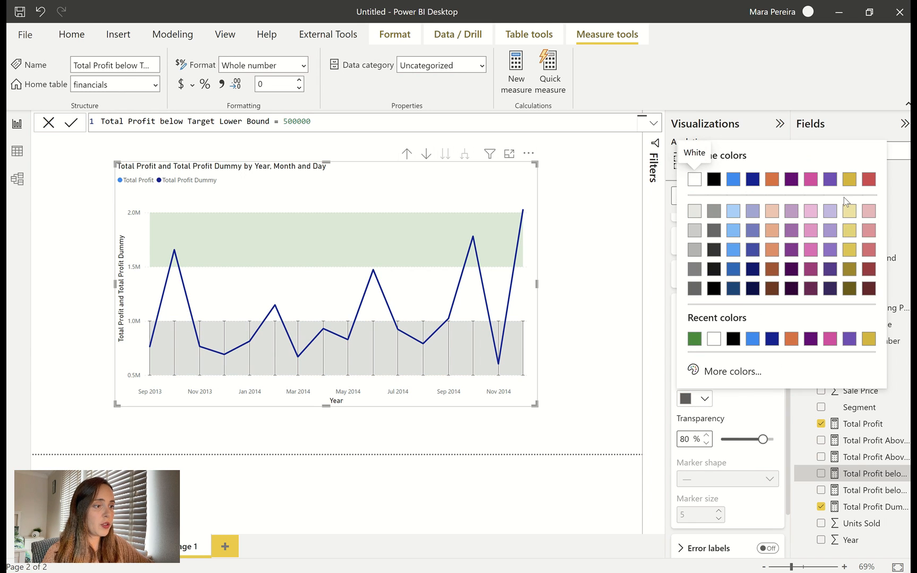
{"action": "left_click", "coordinate": [869, 230]}
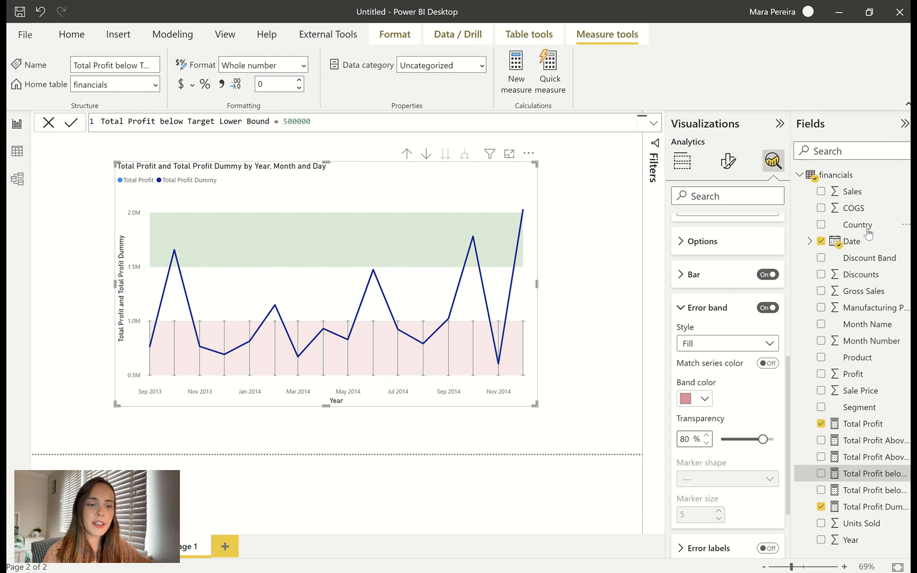
Step: Turn off the error bars' bar display and tooltip for the Total Profit Dummy series
{"action": "left_click", "coordinate": [722, 312]}
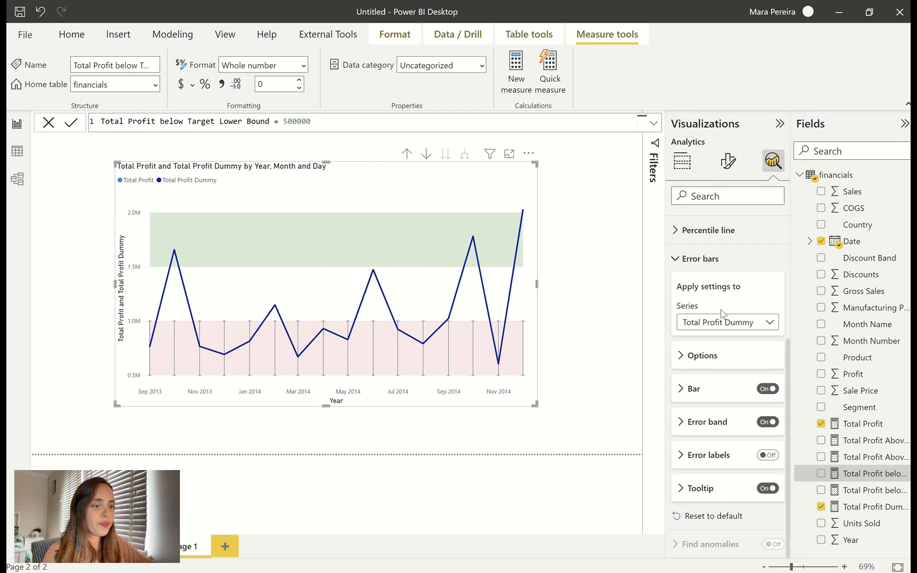
{"action": "left_click", "coordinate": [768, 389]}
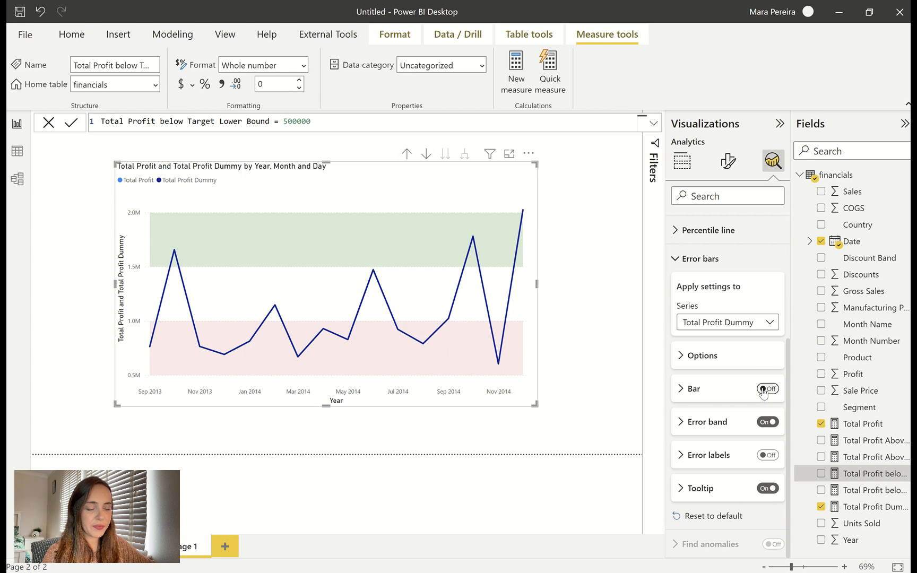
{"action": "mouse_move", "coordinate": [503, 355]}
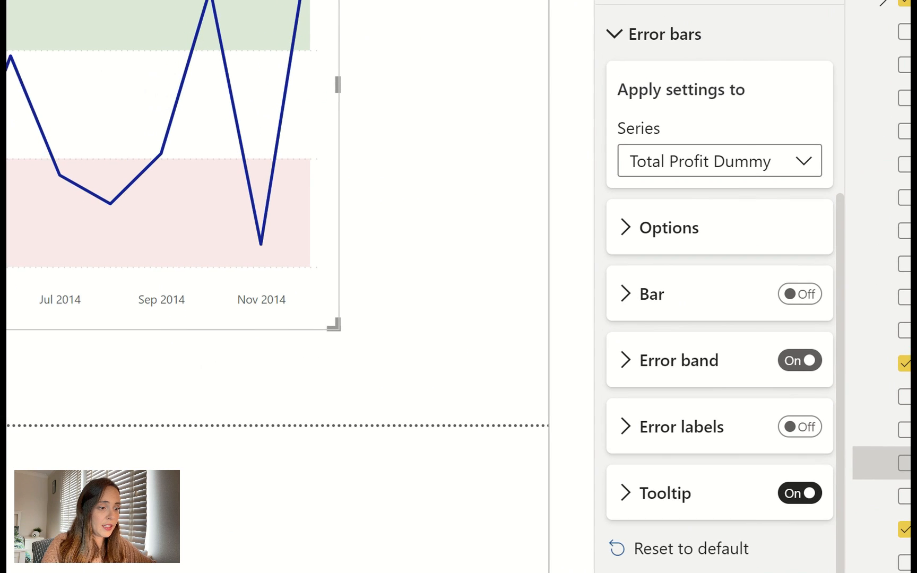
{"action": "mouse_move", "coordinate": [780, 453]}
{"action": "left_mouse_down"}
{"action": "mouse_move", "coordinate": [547, 549]}
{"action": "mouse_move", "coordinate": [833, 436]}
{"action": "mouse_move", "coordinate": [702, 435]}
{"action": "left_mouse_up"}
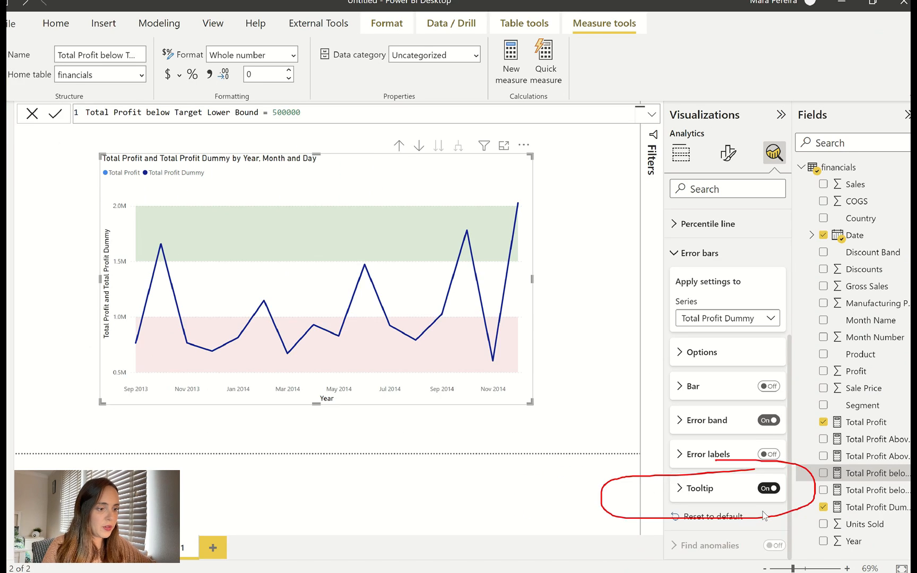
{"action": "left_click", "coordinate": [770, 490]}
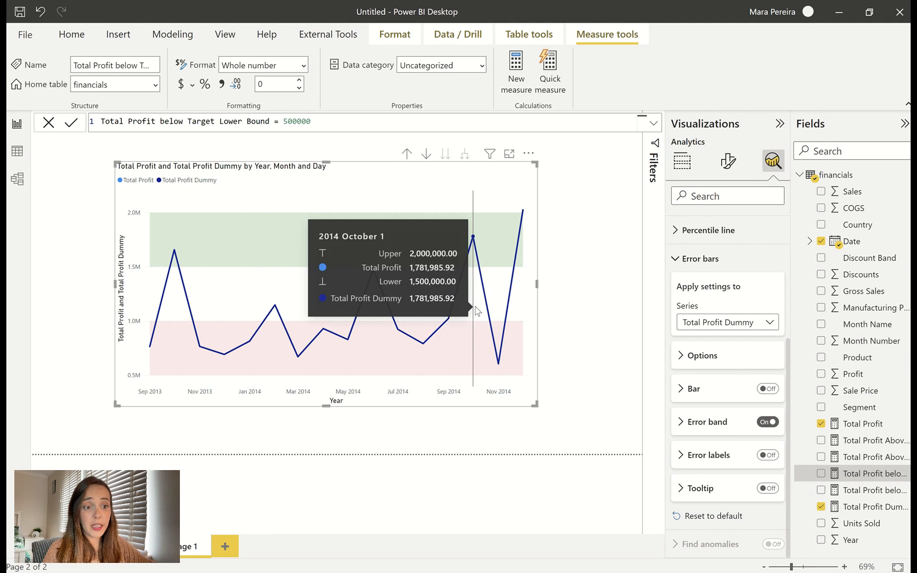
Step: Switch the error bar settings to the Total Profit series and turn off its error bar tooltip
{"action": "left_click", "coordinate": [768, 323]}
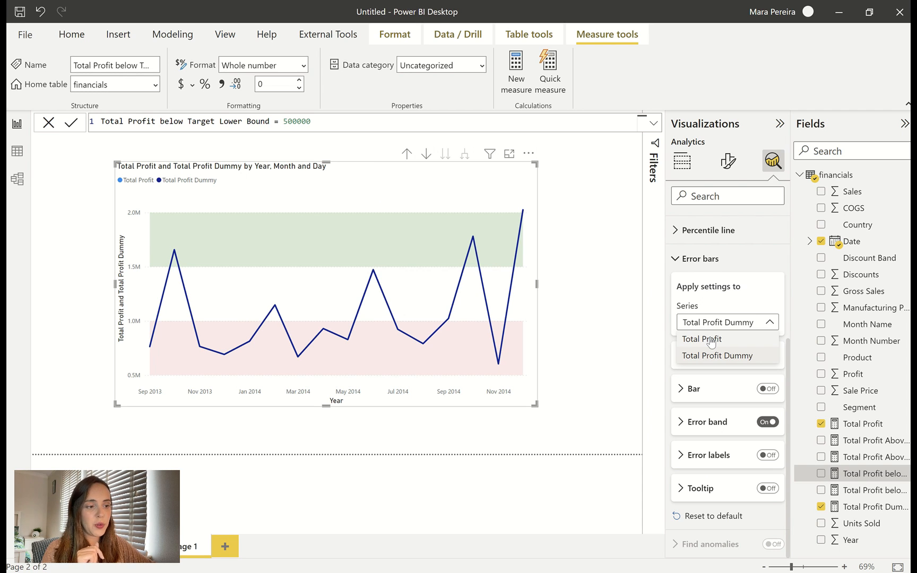
{"action": "left_click", "coordinate": [702, 339]}
{"action": "left_click", "coordinate": [760, 489]}
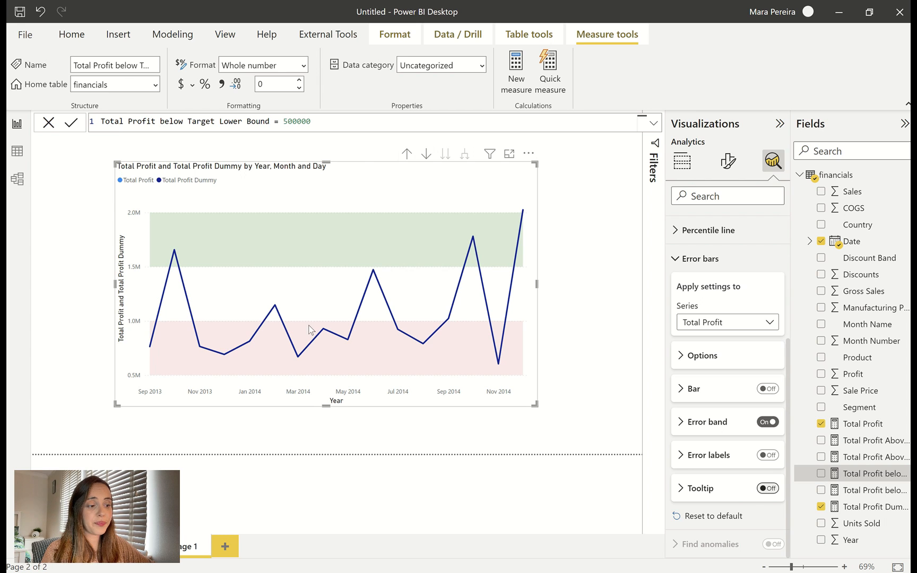
{"action": "mouse_move", "coordinate": [421, 277]}
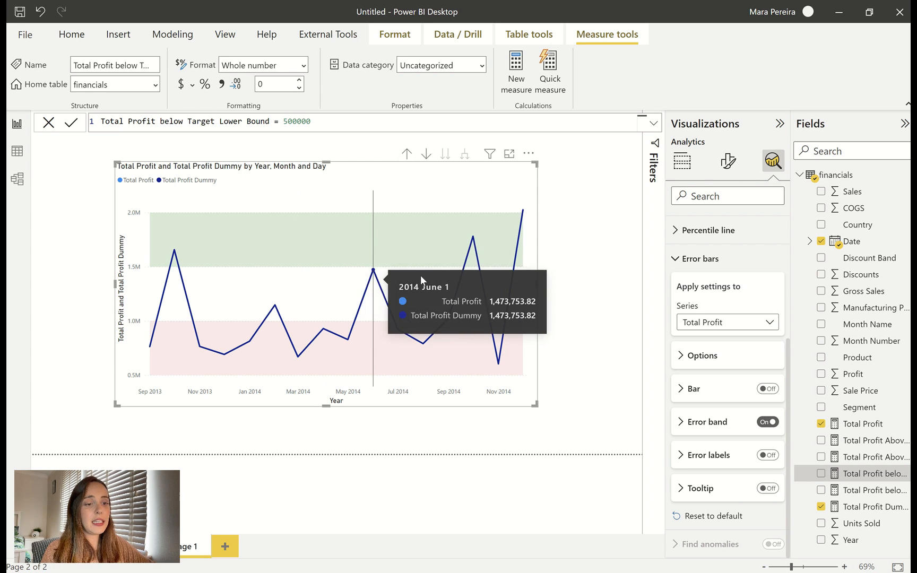
{"action": "left_click", "coordinate": [701, 259]}
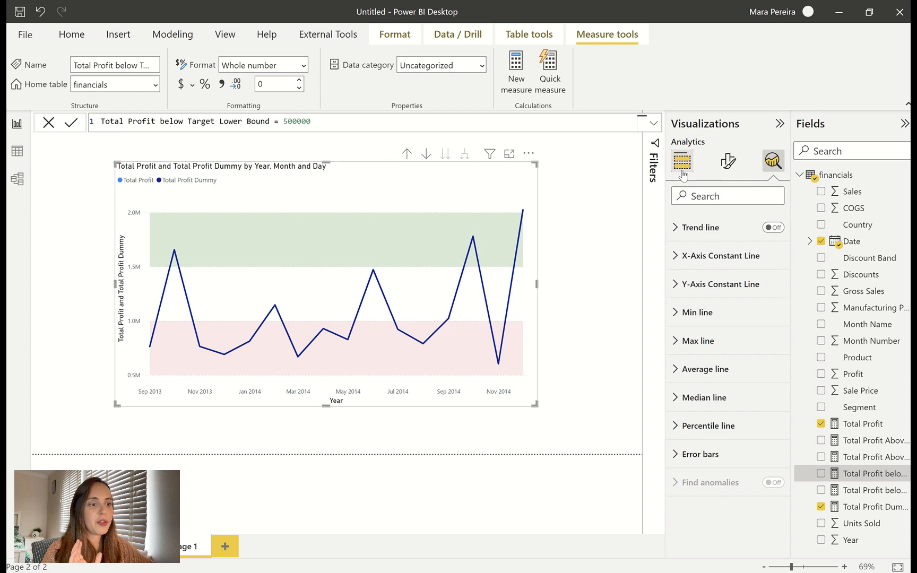
Step: Try data labels on the line chart, then switch them off again
{"action": "left_click", "coordinate": [683, 175]}
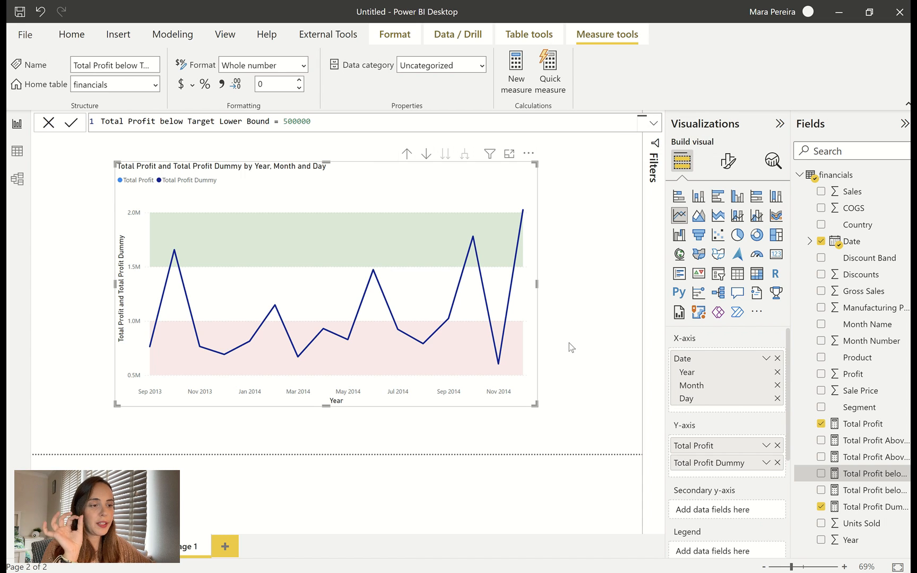
{"action": "left_click", "coordinate": [731, 162]}
{"action": "scroll", "coordinate": [748, 481], "scroll_direction": "down", "scroll_amount": 1}
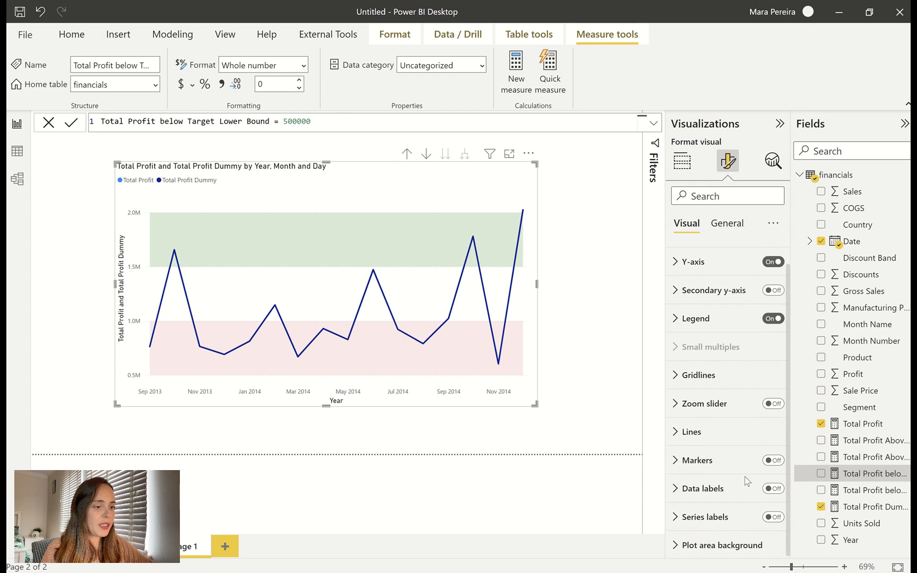
{"action": "left_click", "coordinate": [774, 488]}
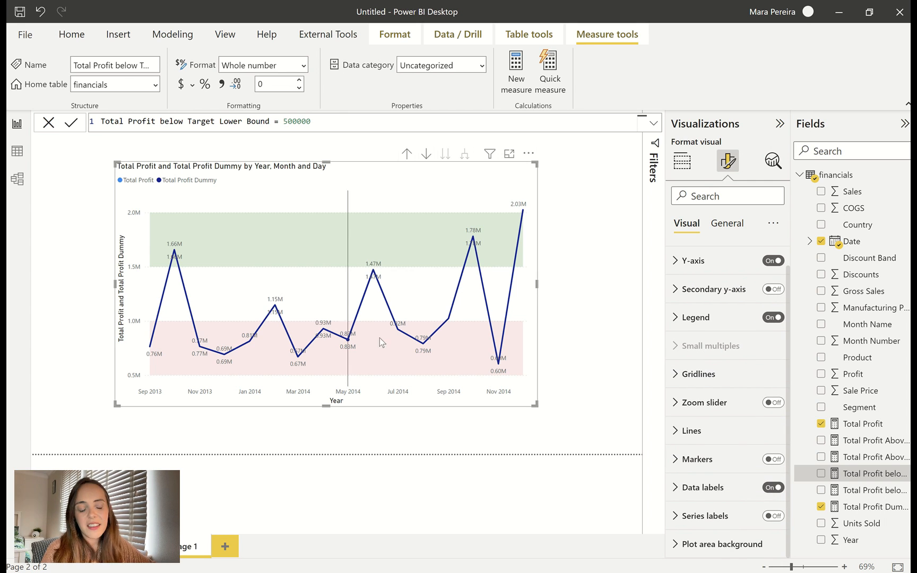
{"action": "mouse_move", "coordinate": [391, 311]}
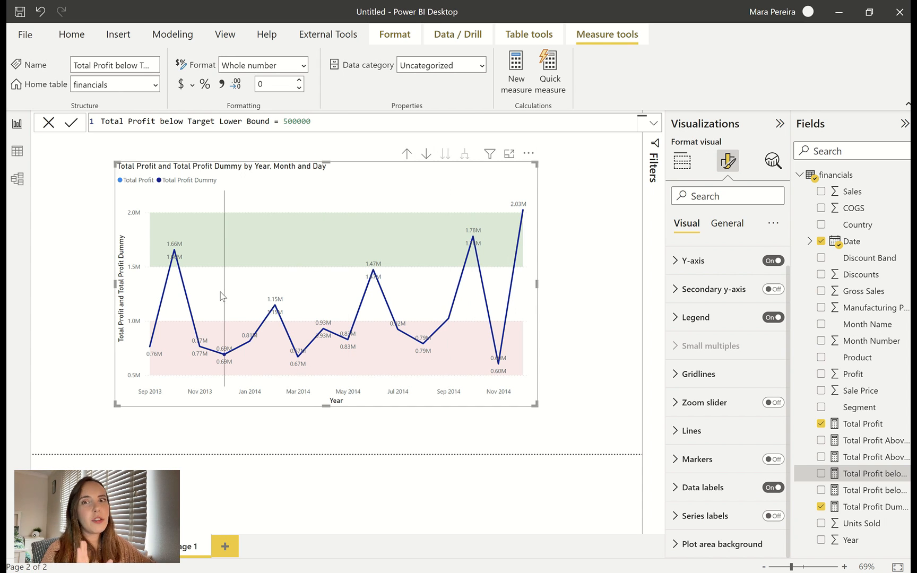
{"action": "mouse_move", "coordinate": [169, 257]}
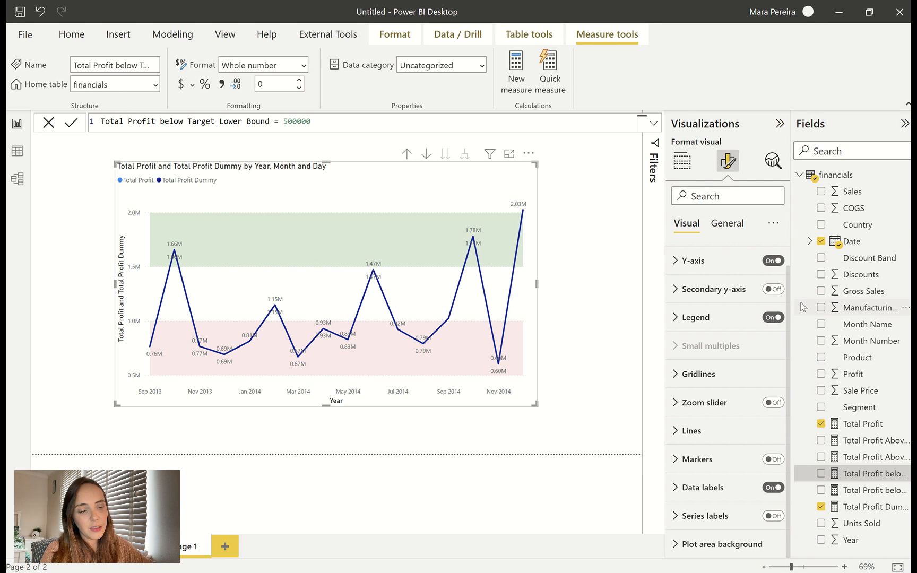
{"action": "left_click", "coordinate": [773, 487]}
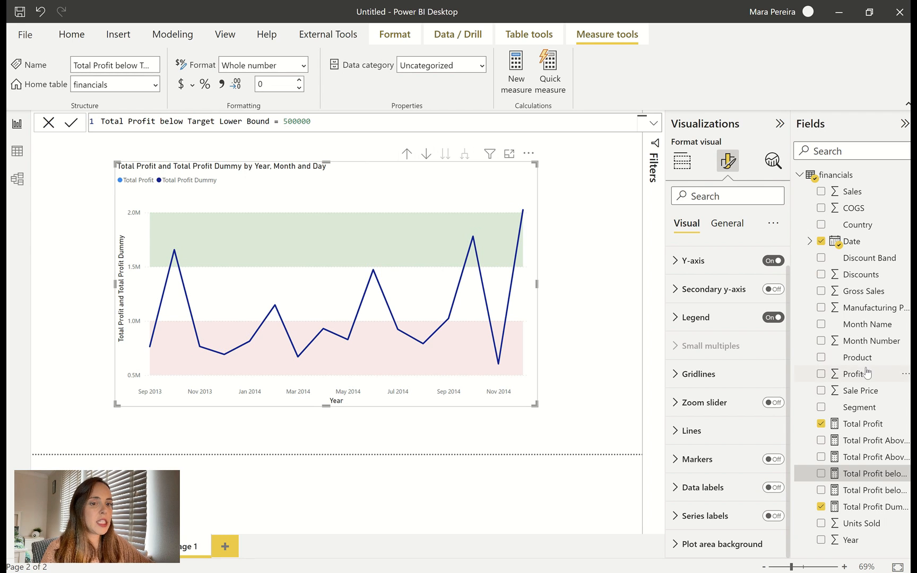
Step: Start a new measure Profit Labels Above Target with an IF testing whether [Total Profit] > financials[Total Profit Above Target Lower Bound]
{"action": "right_click", "coordinate": [867, 429]}
{"action": "left_click", "coordinate": [802, 239]}
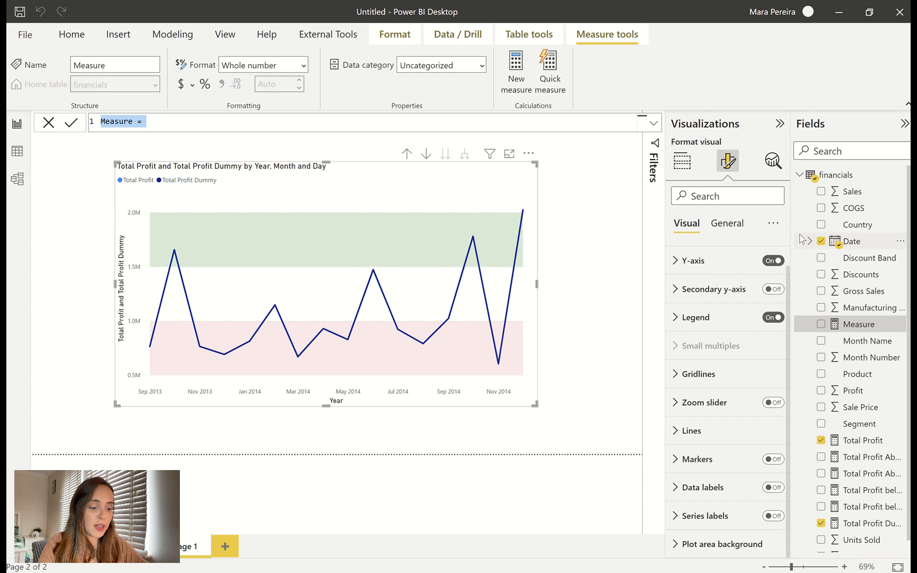
{"action": "key", "text": "BackSpace"}
{"action": "type", "text": "Profi"}
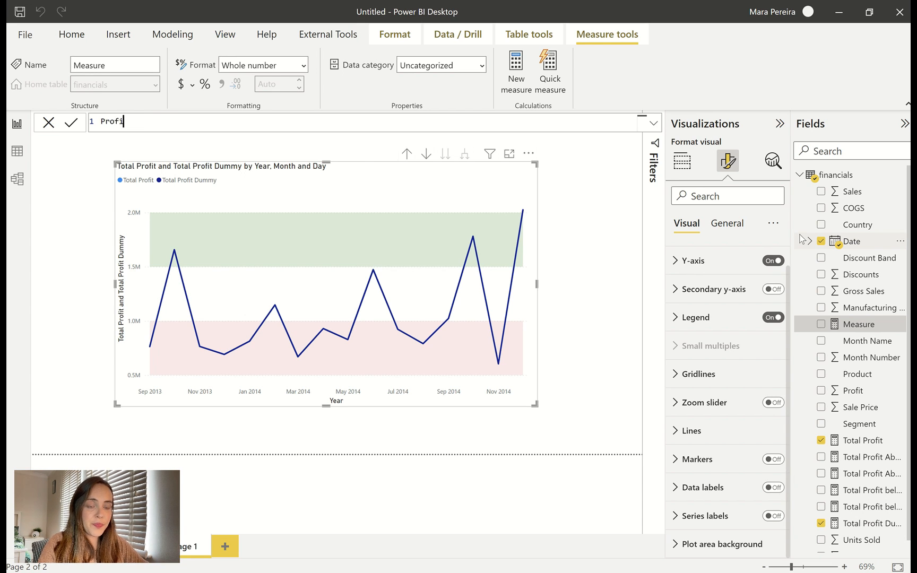
{"action": "type", "text": "t Labels Above Target = IF("}
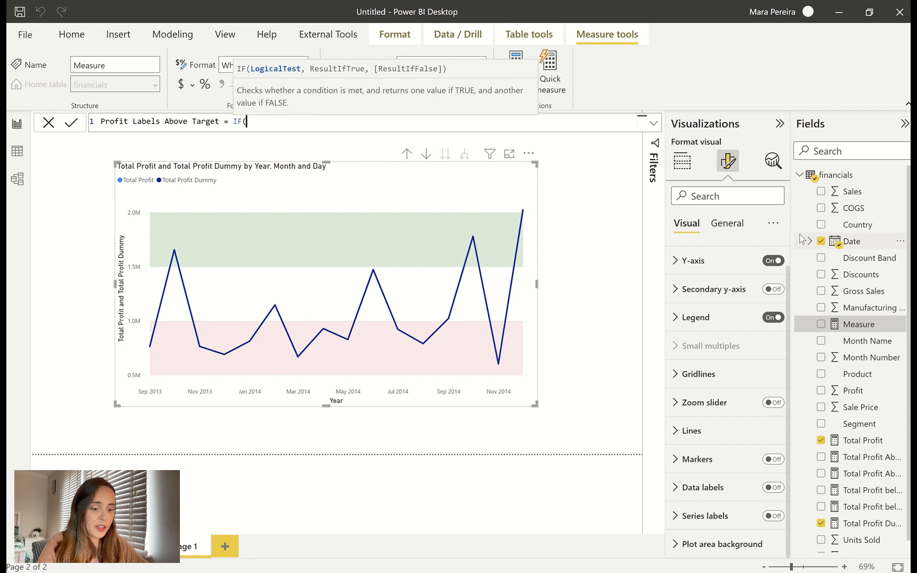
{"action": "type", "text": "tota"}
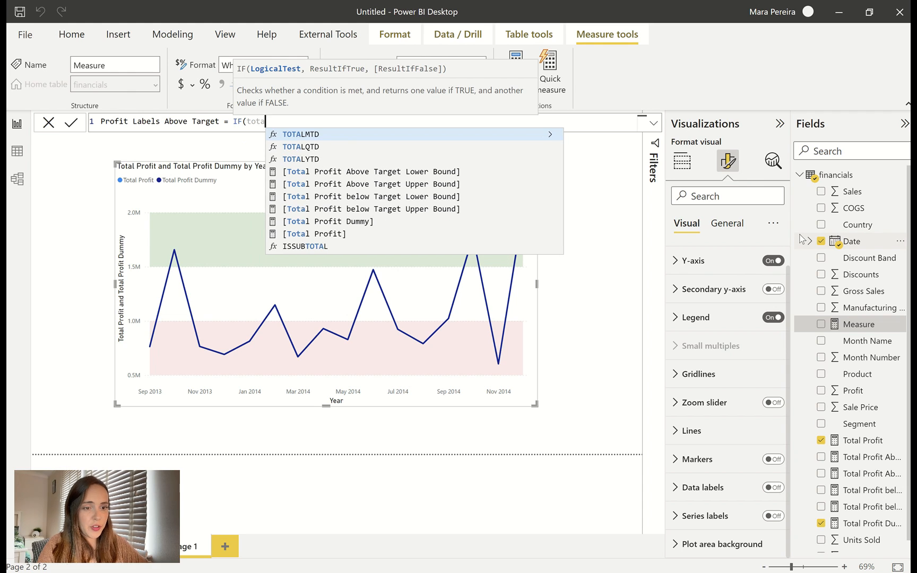
{"action": "left_click", "coordinate": [368, 233]}
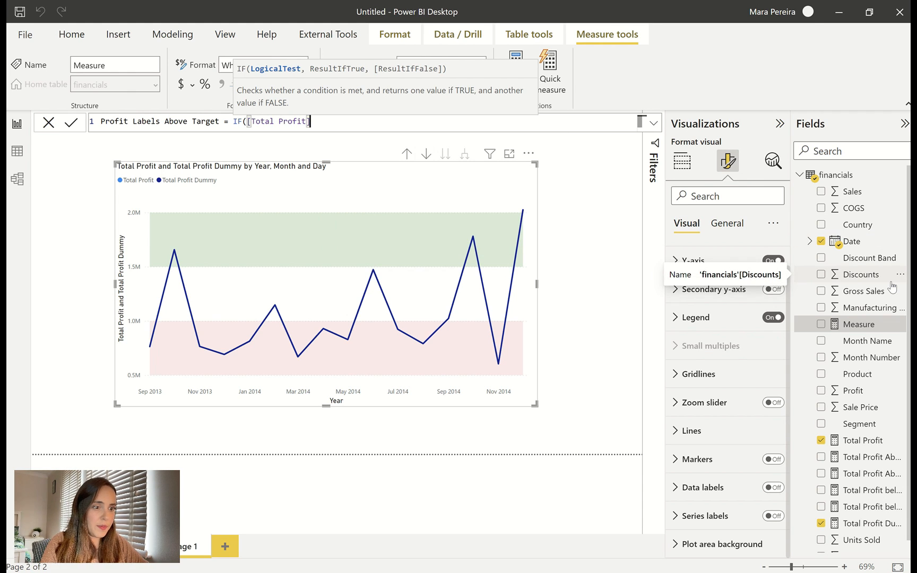
{"action": "type", "text": ">"}
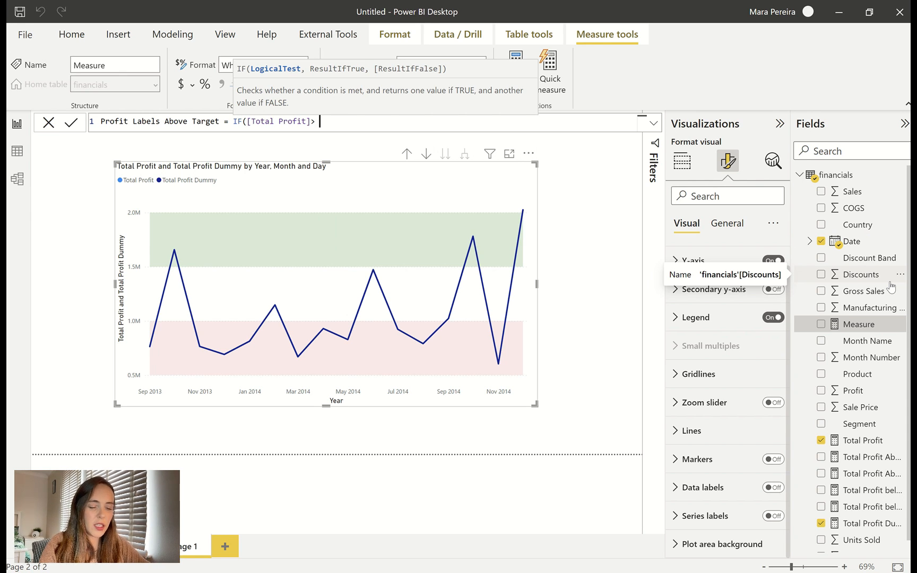
{"action": "type", "text": " lower"}
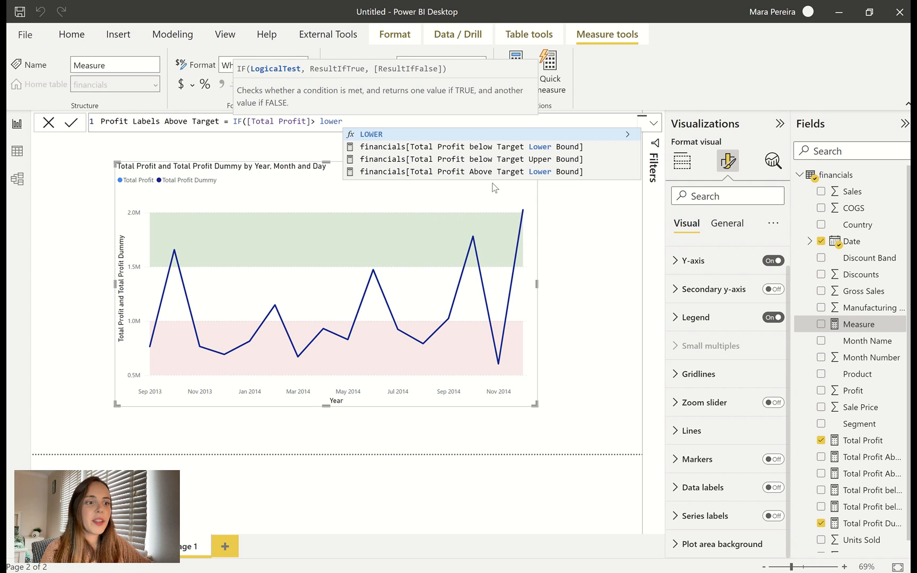
{"action": "left_click", "coordinate": [523, 175]}
{"action": "type", "text": ", "}
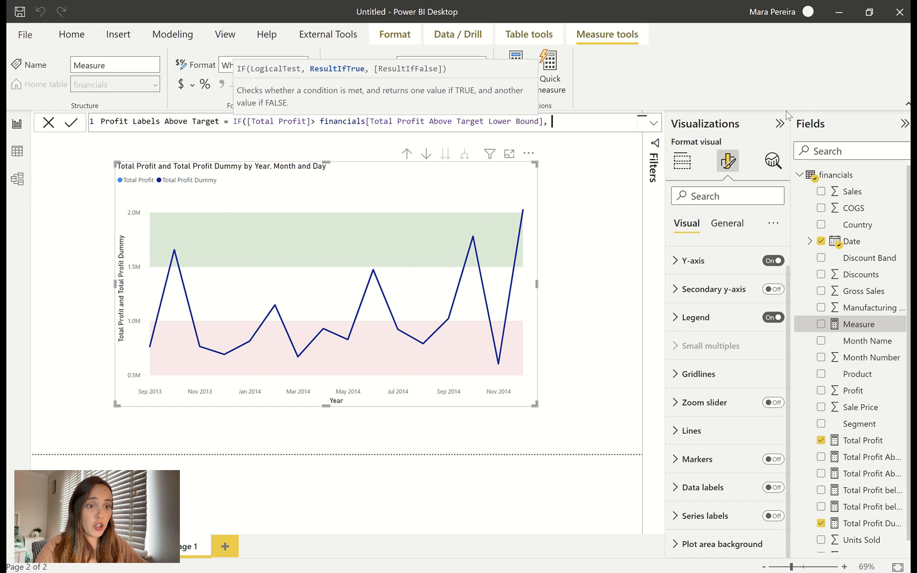
Step: Complete the IF so it returns [Total Profit] when true and BLANK() otherwise, and commit the measure
{"action": "type", "text": "total"}
{"action": "key", "text": "Down"}
{"action": "key", "text": "Down"}
{"action": "key", "text": "Down"}
{"action": "key", "text": "Down"}
{"action": "key", "text": "Down"}
{"action": "key", "text": "Down"}
{"action": "key", "text": "Down"}
{"action": "key", "text": "Down"}
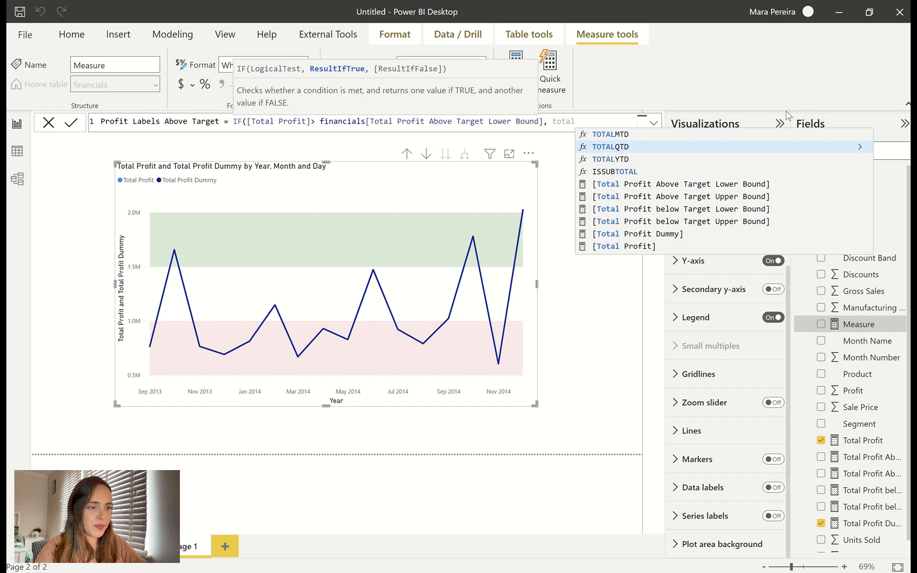
{"action": "key", "text": "Down"}
{"action": "key", "text": "Tab"}
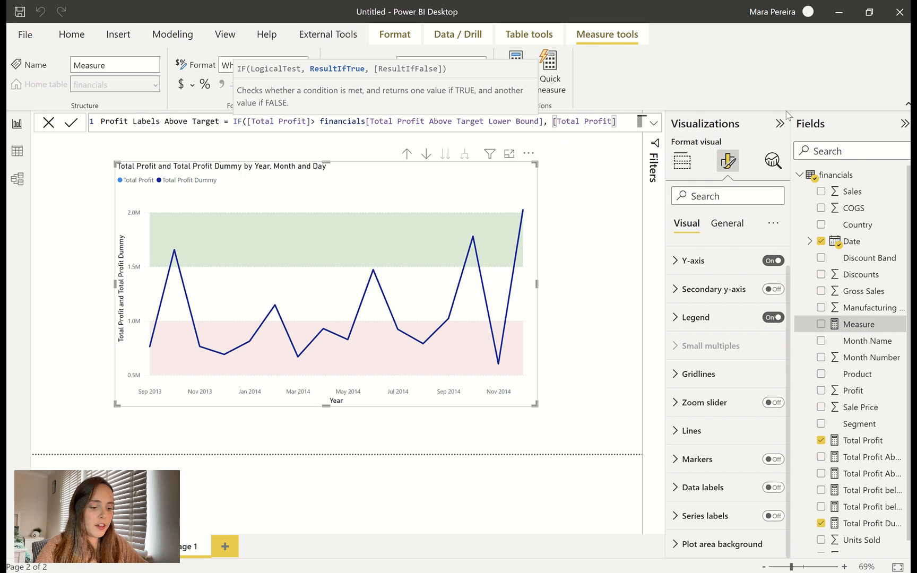
{"action": "type", "text": ", "}
{"action": "type", "text": "blamnk"}
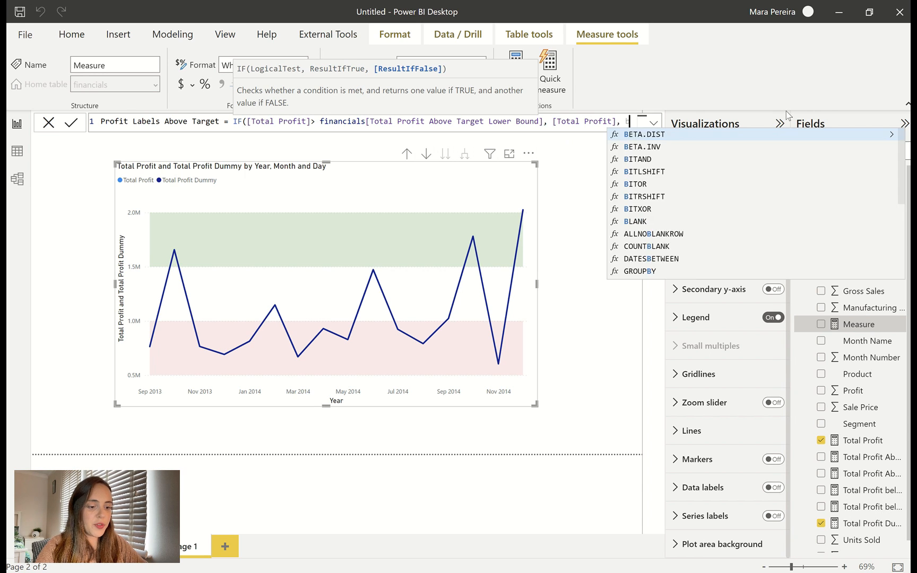
{"action": "key", "text": "BackSpace"}
{"action": "key", "text": "BackSpace"}
{"action": "key", "text": "BackSpace"}
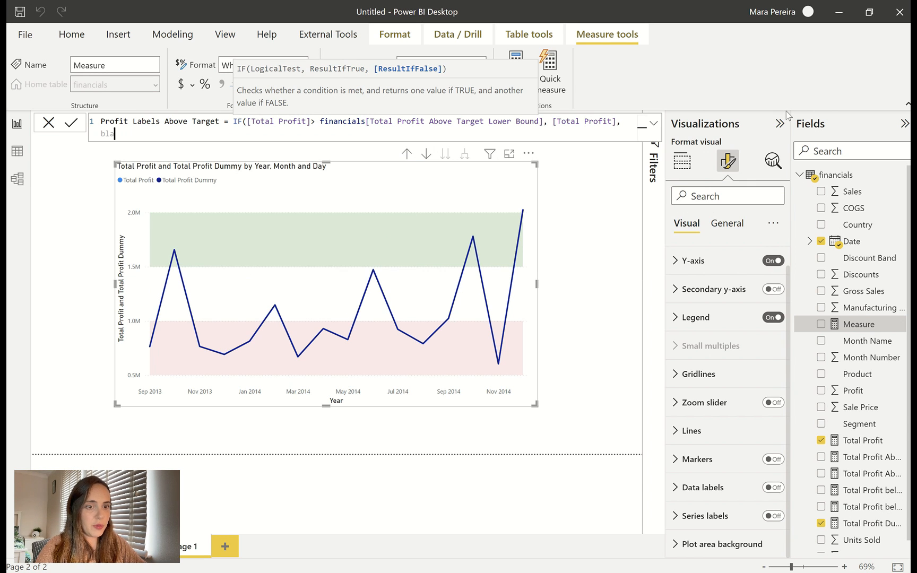
{"action": "type", "text": "nk"}
{"action": "key", "text": "Tab"}
{"action": "type", "text": "))"}
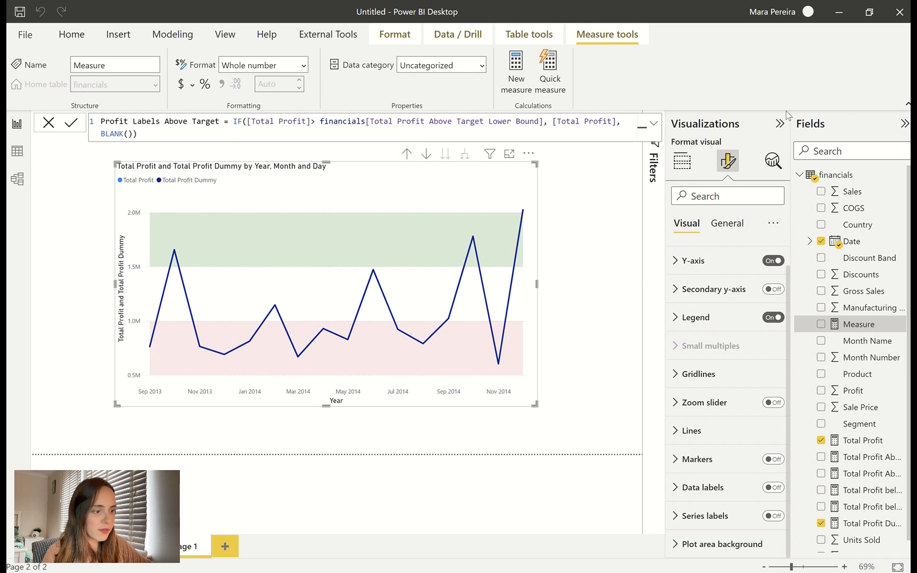
{"action": "key", "text": "Return"}
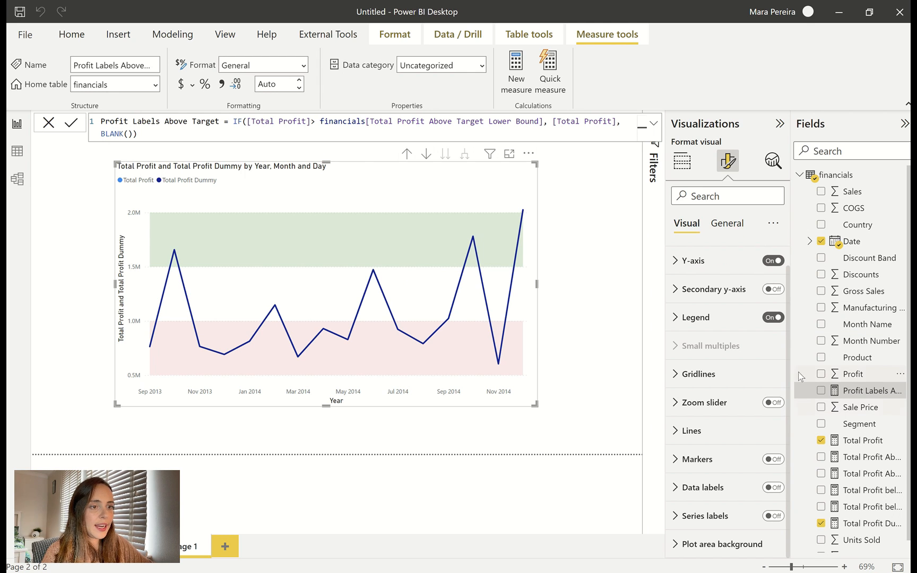
Step: Copy the Profit Labels Above Target formula into a new measure and name it Profit Labels Below Target
{"action": "left_click_drag", "start_coordinate": [159, 132], "coordinate": [92, 112]}
{"action": "key", "text": "ctrl+c"}
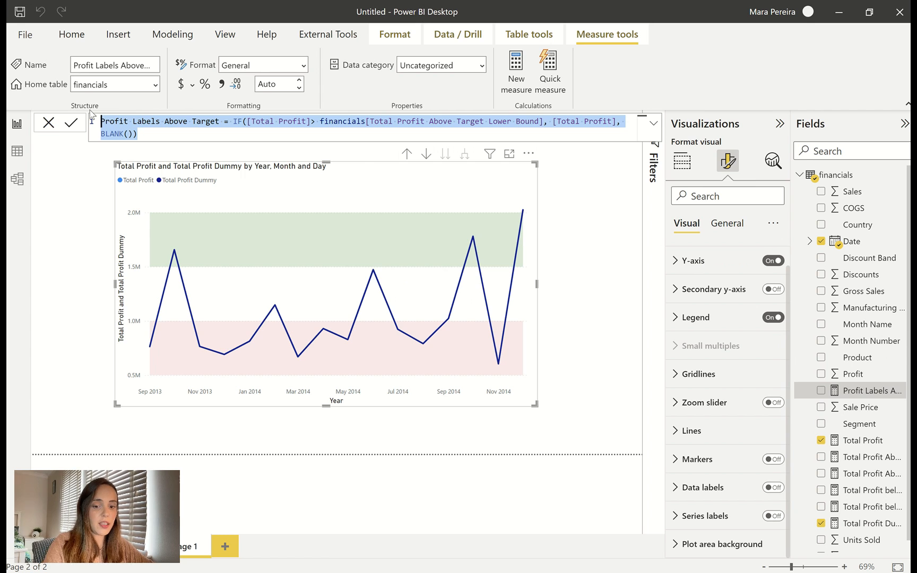
{"action": "left_click", "coordinate": [118, 152]}
{"action": "right_click", "coordinate": [861, 391]}
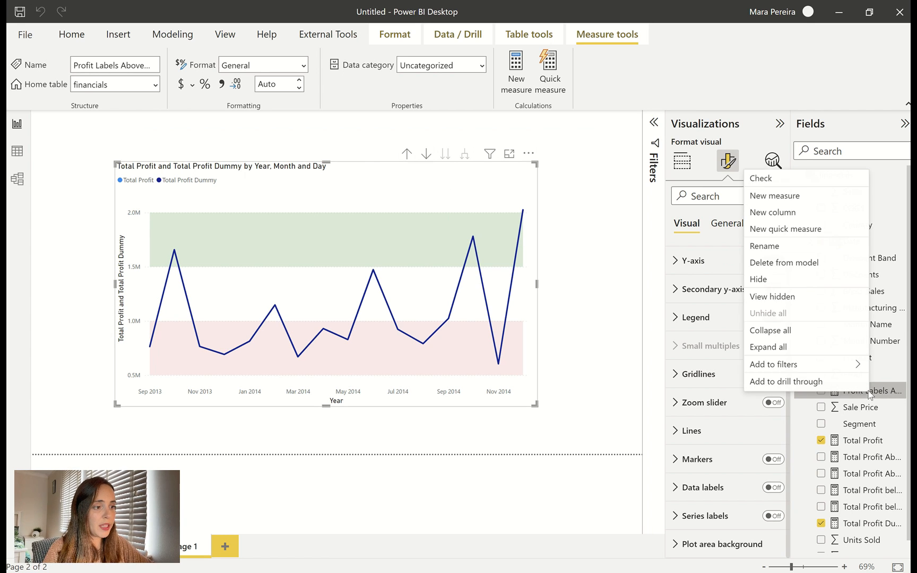
{"action": "left_click", "coordinate": [773, 199]}
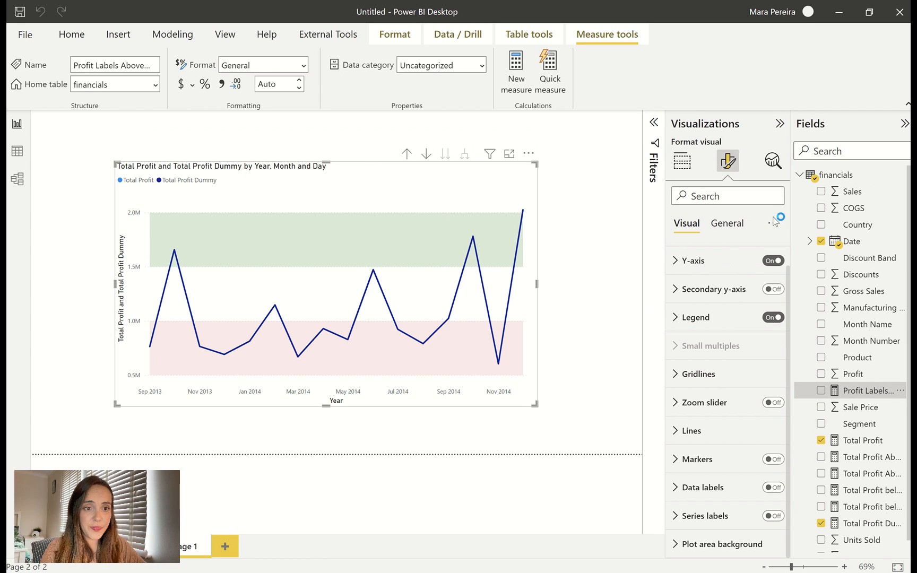
{"action": "key", "text": "ctrl+v"}
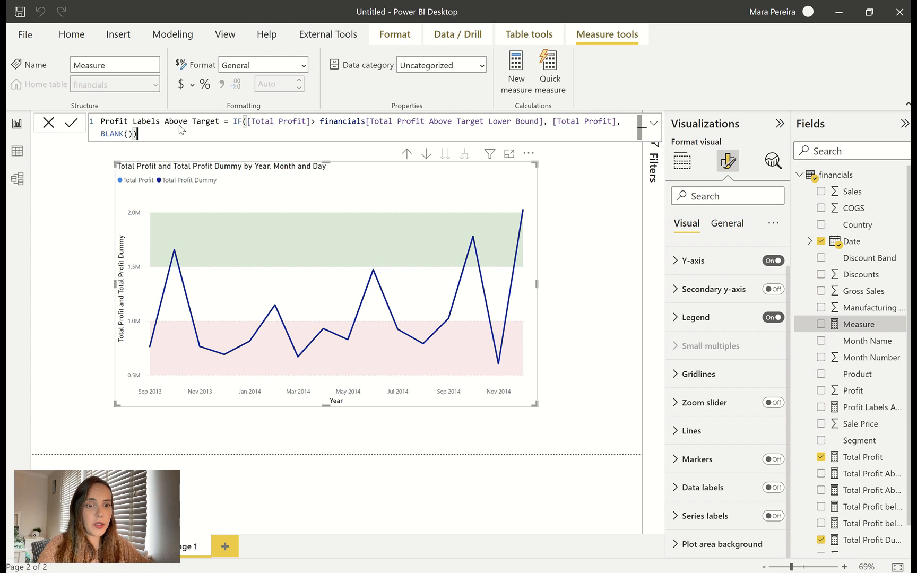
{"action": "double_click", "coordinate": [176, 122]}
{"action": "key", "text": "BackSpace"}
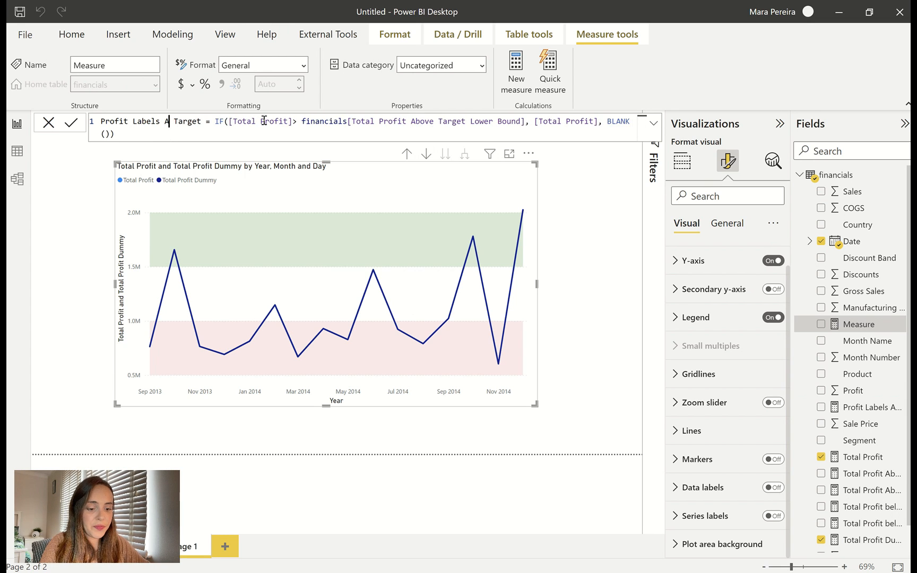
{"action": "type", "text": "Below"}
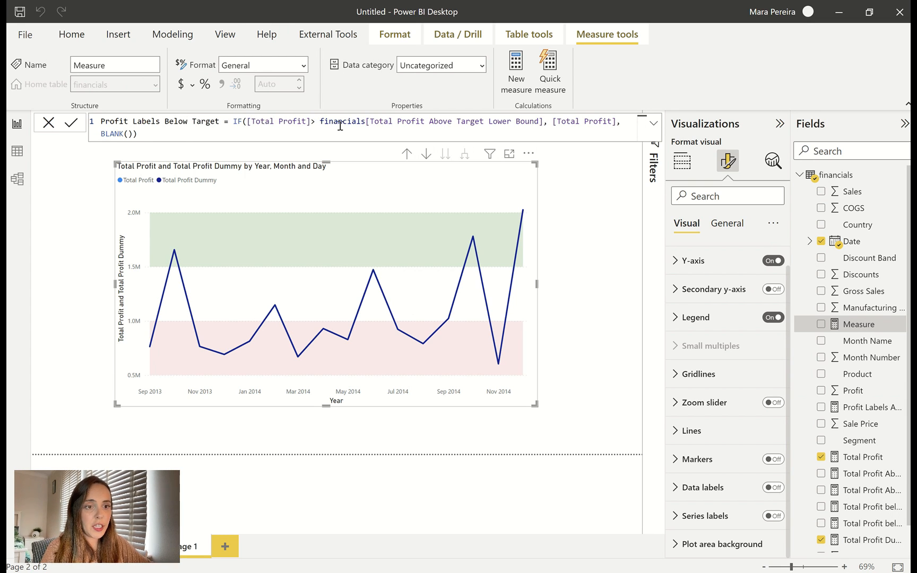
Step: Change the new measure's condition to [Total Profit] < financials[Total Profit below Target Upper Bound] and commit it
{"action": "left_click", "coordinate": [316, 121]}
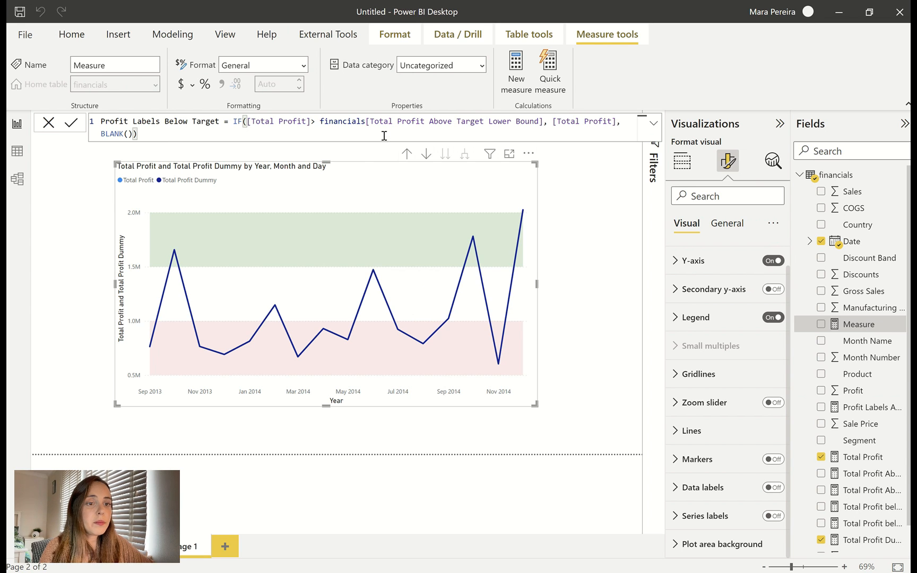
{"action": "key", "text": "BackSpace"}
{"action": "type", "text": "<"}
{"action": "left_click_drag", "start_coordinate": [545, 124], "coordinate": [433, 123]}
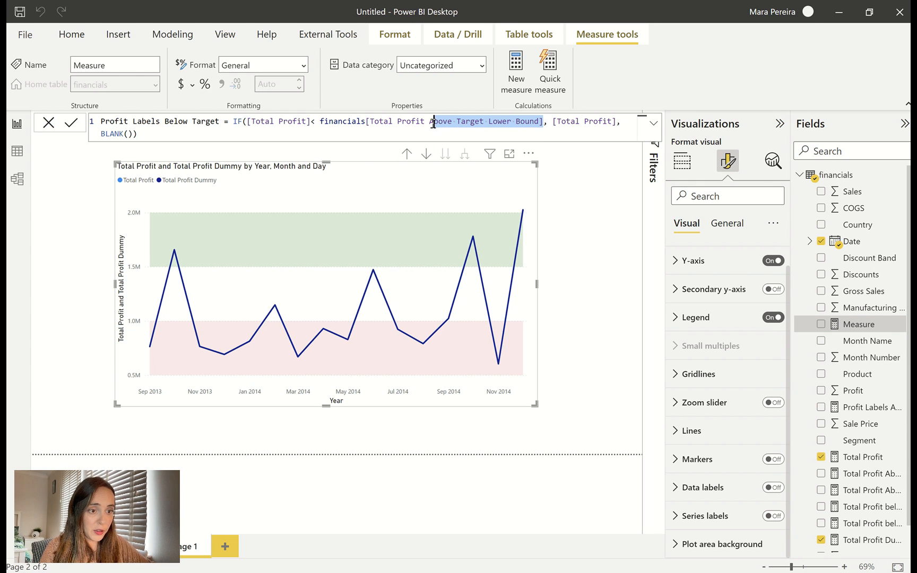
{"action": "type", "text": "be"}
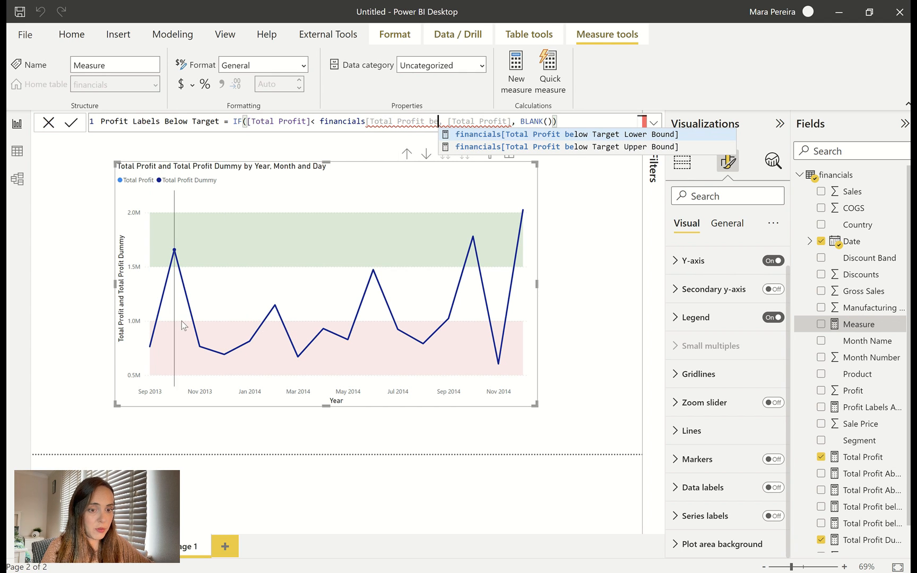
{"action": "left_click", "coordinate": [656, 149]}
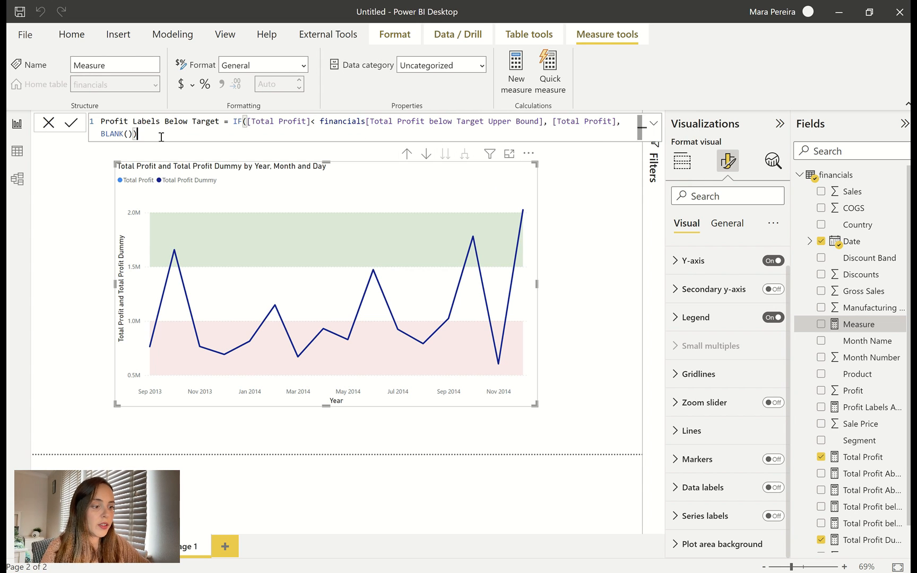
{"action": "key", "text": "Return"}
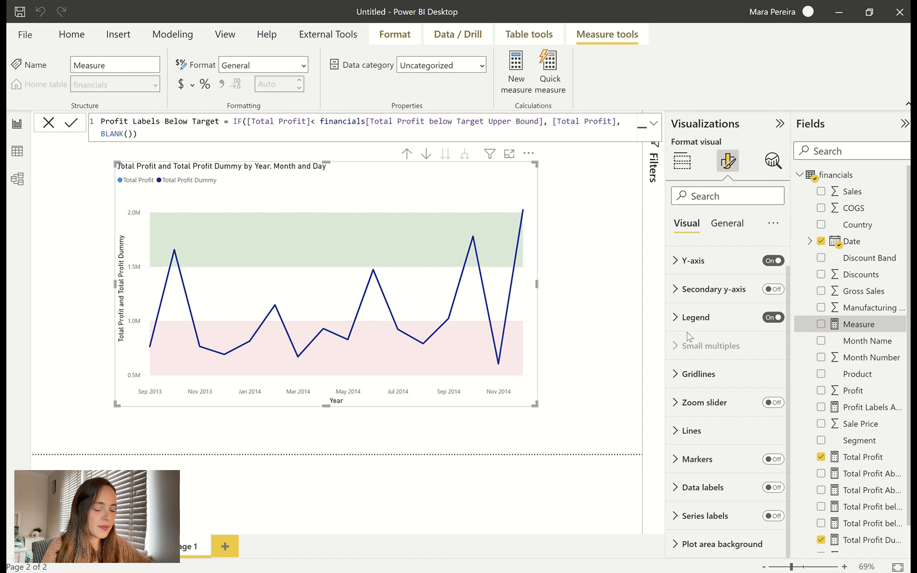
Step: Add Profit Labels Above Target and Profit Labels Below Target to the line chart's Y-axis
{"action": "left_click", "coordinate": [681, 165]}
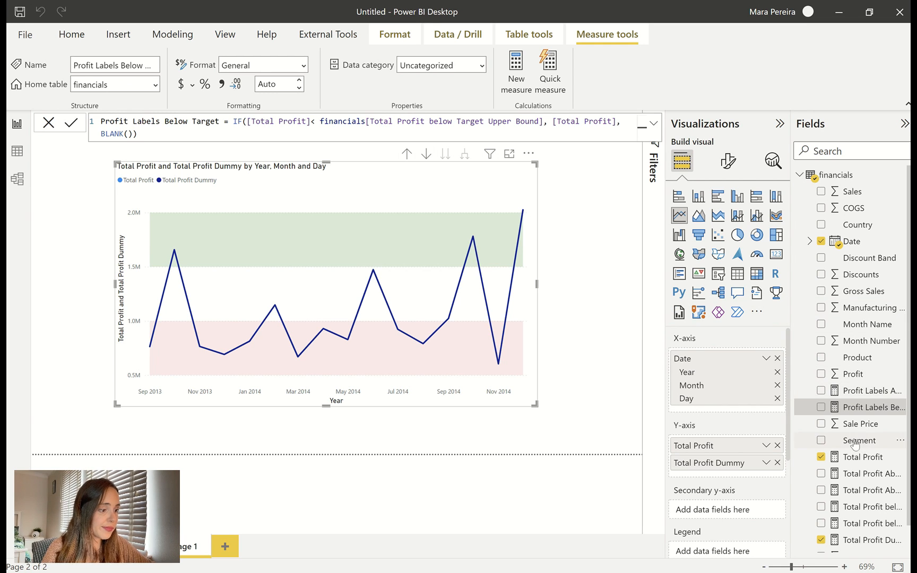
{"action": "left_click_drag", "start_coordinate": [863, 391], "coordinate": [743, 477]}
{"action": "left_click_drag", "start_coordinate": [861, 414], "coordinate": [703, 493]}
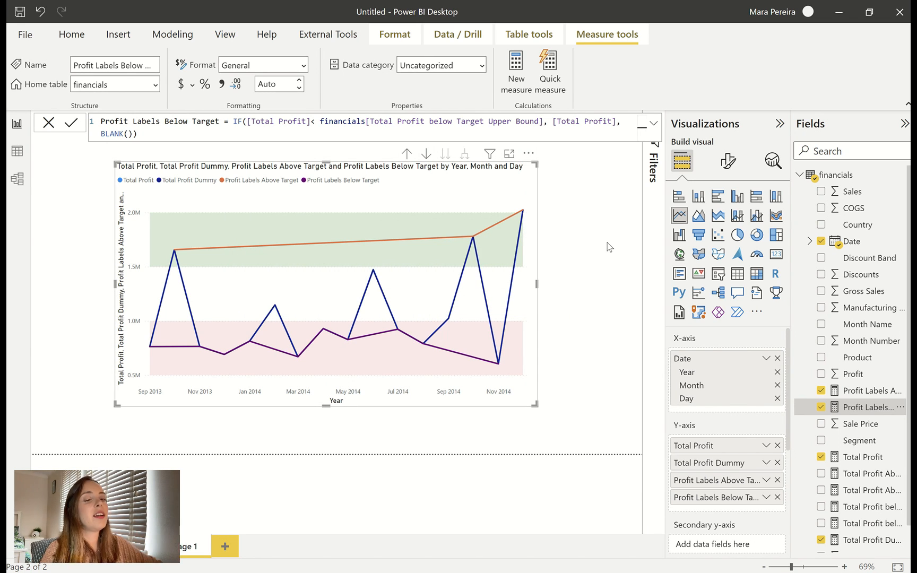
{"action": "mouse_move", "coordinate": [524, 196]}
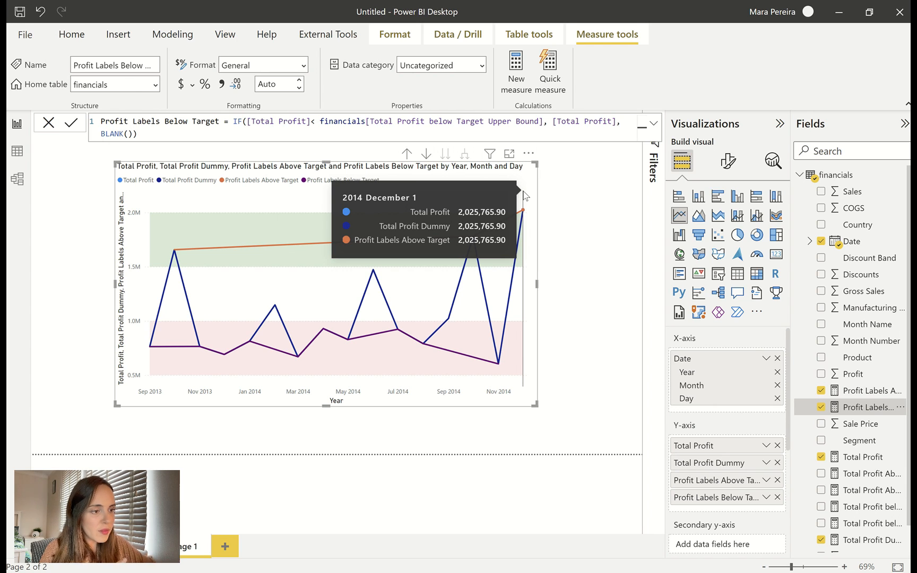
Step: Turn on markers for all series of the line chart
{"action": "left_click", "coordinate": [731, 163]}
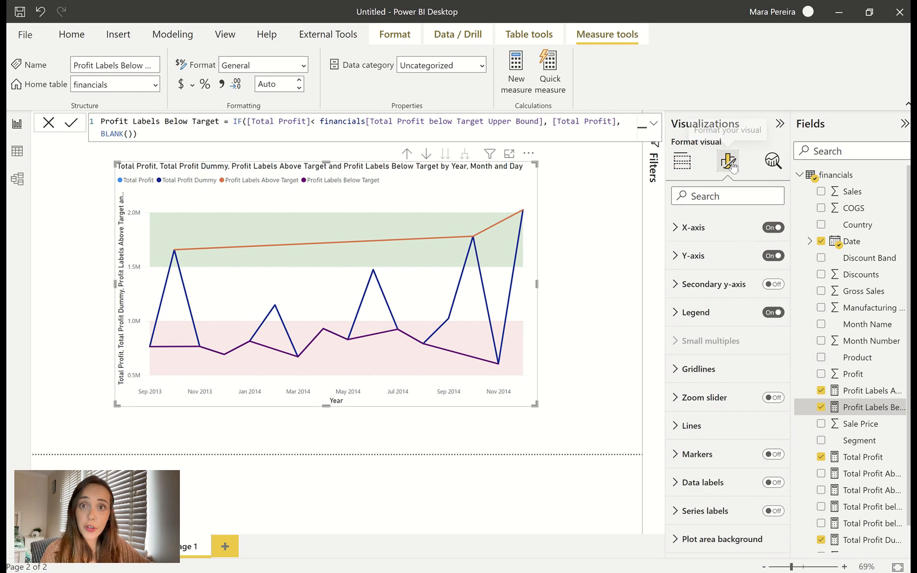
{"action": "scroll", "coordinate": [727, 352], "scroll_direction": "down", "scroll_amount": 1}
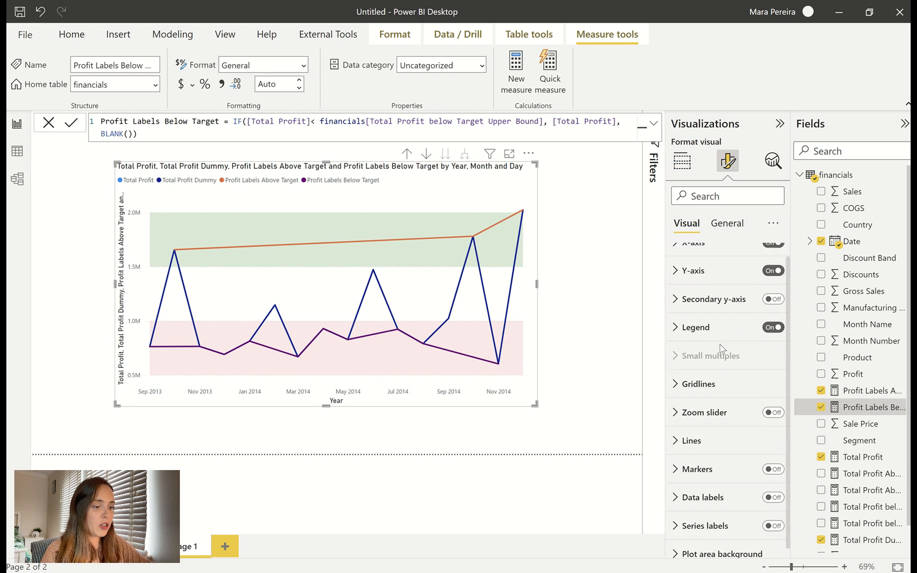
{"action": "left_click", "coordinate": [697, 459]}
{"action": "scroll", "coordinate": [729, 404], "scroll_direction": "down", "scroll_amount": 5}
{"action": "left_click", "coordinate": [776, 316]}
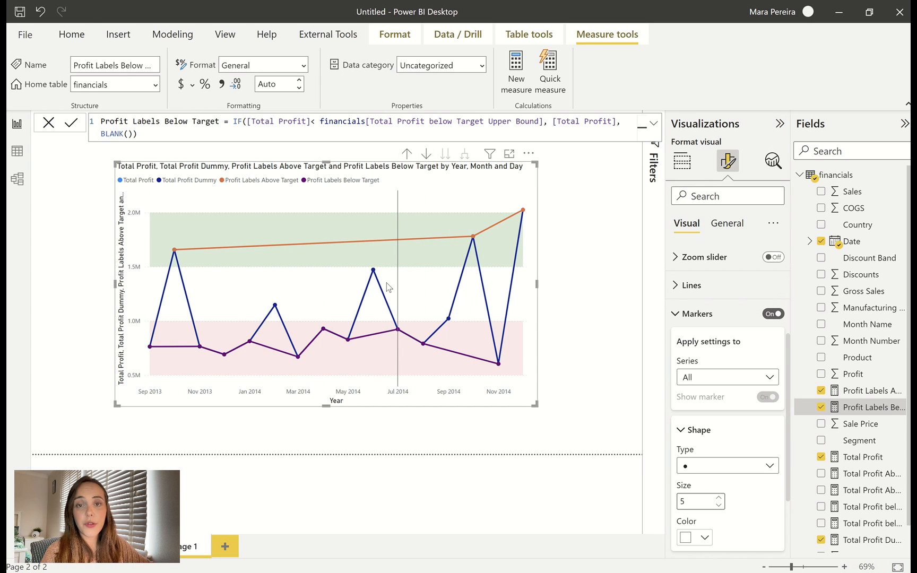
Step: Hide the markers for the Total Profit and Total Profit Dummy series
{"action": "left_click", "coordinate": [713, 389]}
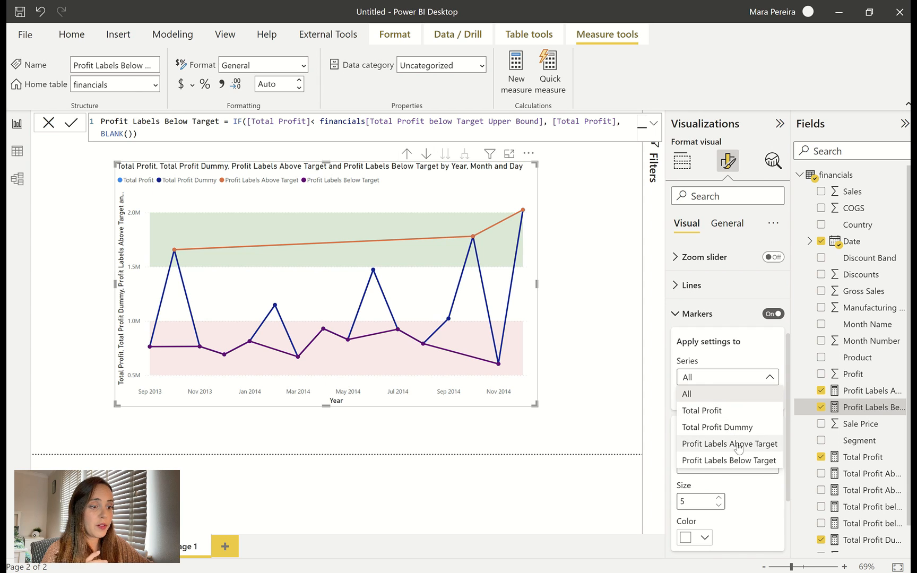
{"action": "left_click", "coordinate": [725, 411]}
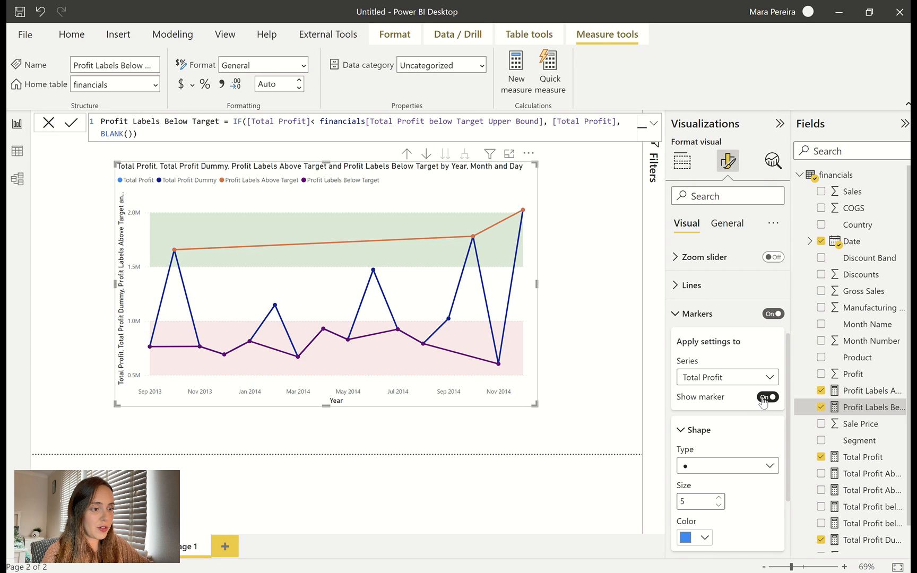
{"action": "left_click", "coordinate": [764, 378]}
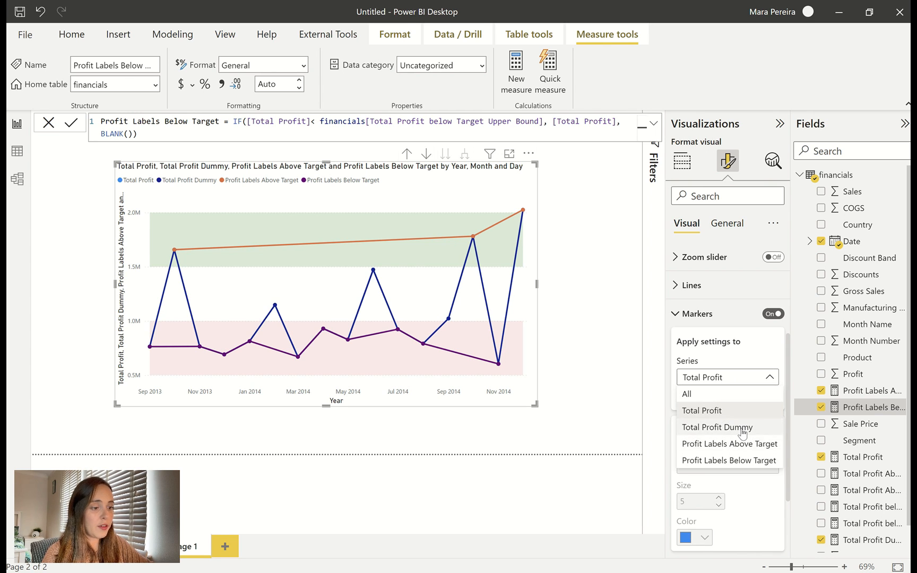
{"action": "left_click", "coordinate": [746, 427]}
{"action": "left_click", "coordinate": [770, 398]}
{"action": "left_click", "coordinate": [772, 401]}
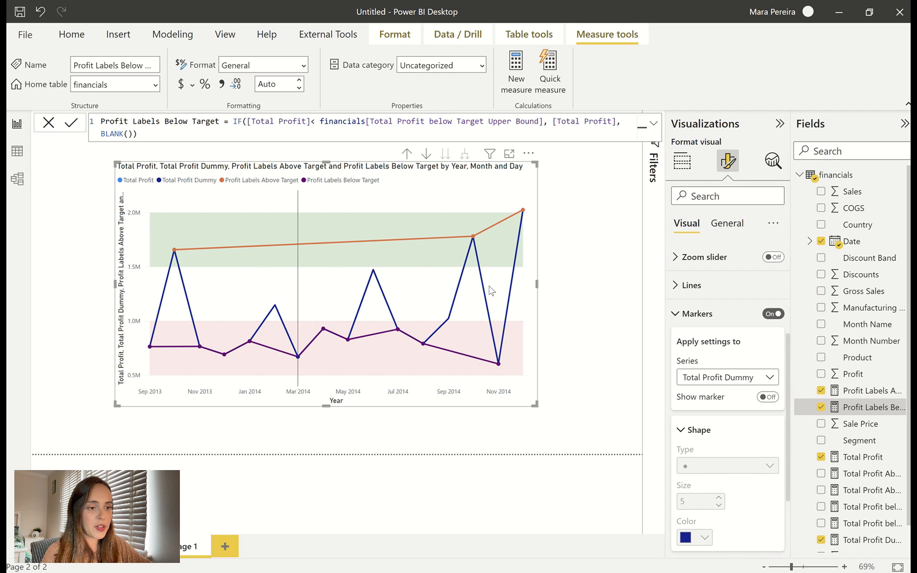
Step: Set the Profit Labels Above Target markers to size 8 and colour them green
{"action": "left_click", "coordinate": [711, 378]}
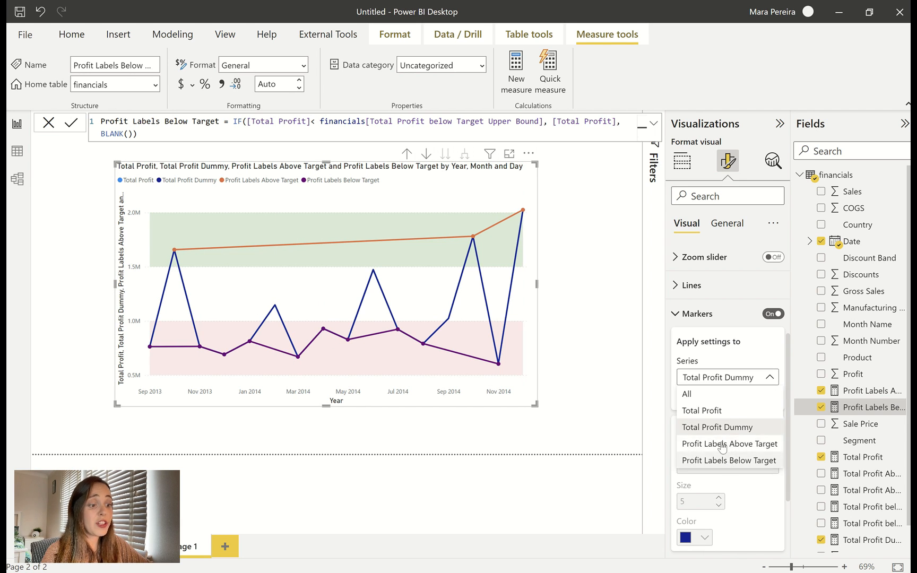
{"action": "scroll", "coordinate": [773, 402], "scroll_direction": "down", "scroll_amount": 2}
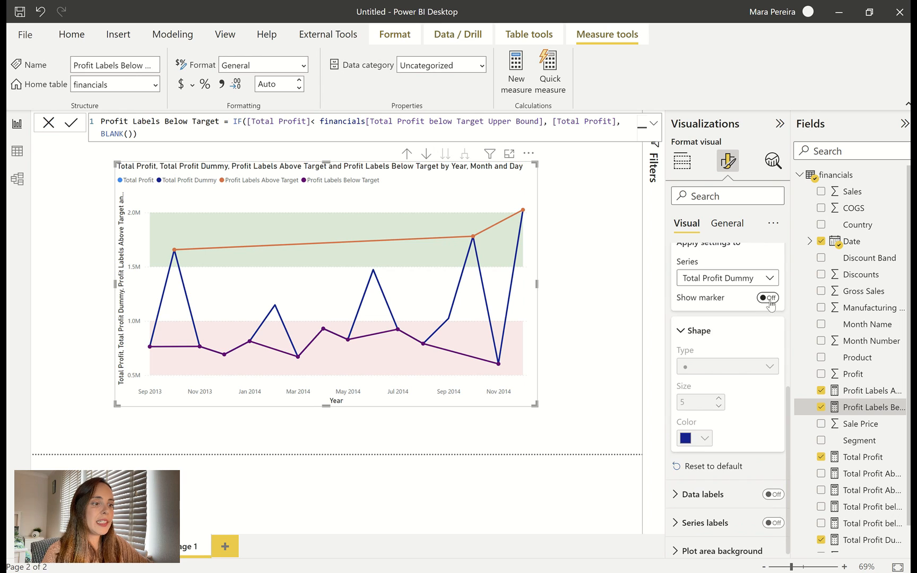
{"action": "left_click", "coordinate": [712, 279]}
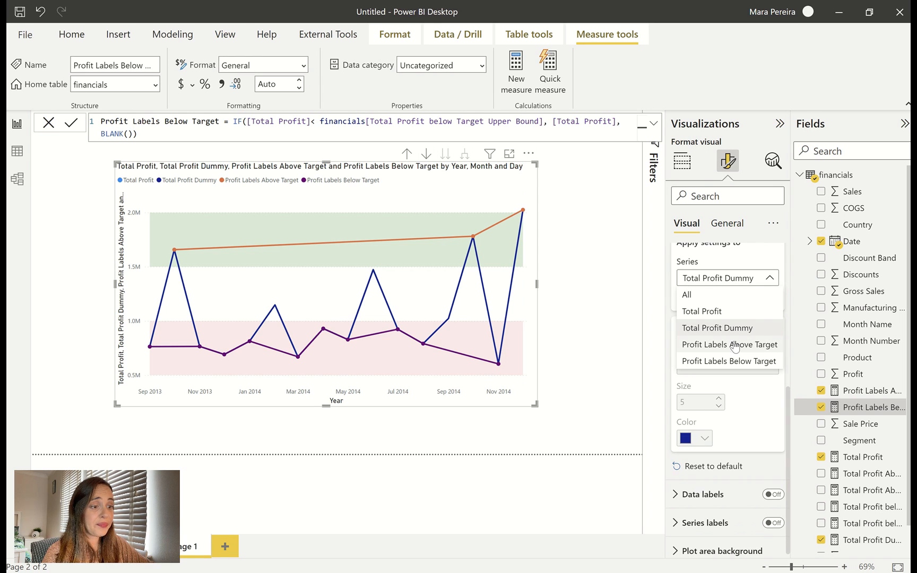
{"action": "left_click", "coordinate": [694, 351]}
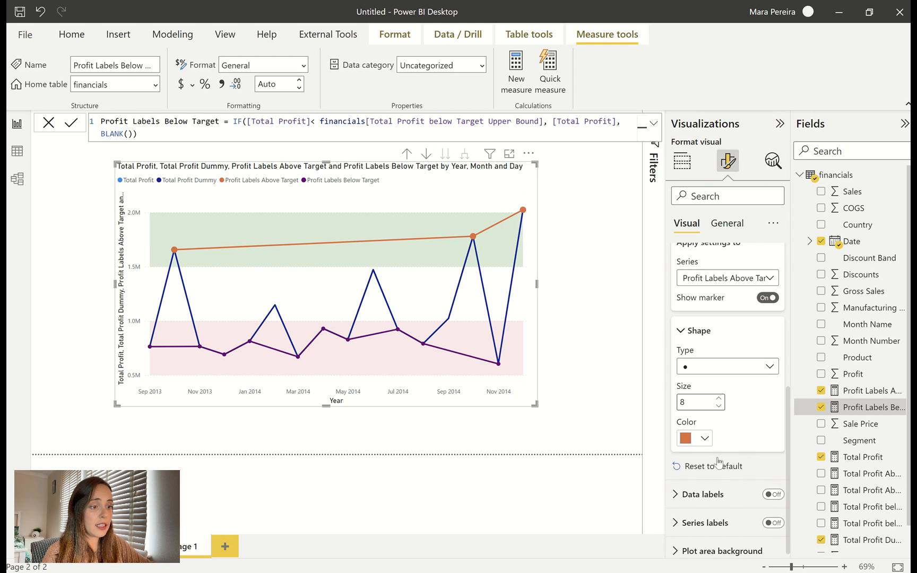
{"action": "left_click", "coordinate": [698, 439]}
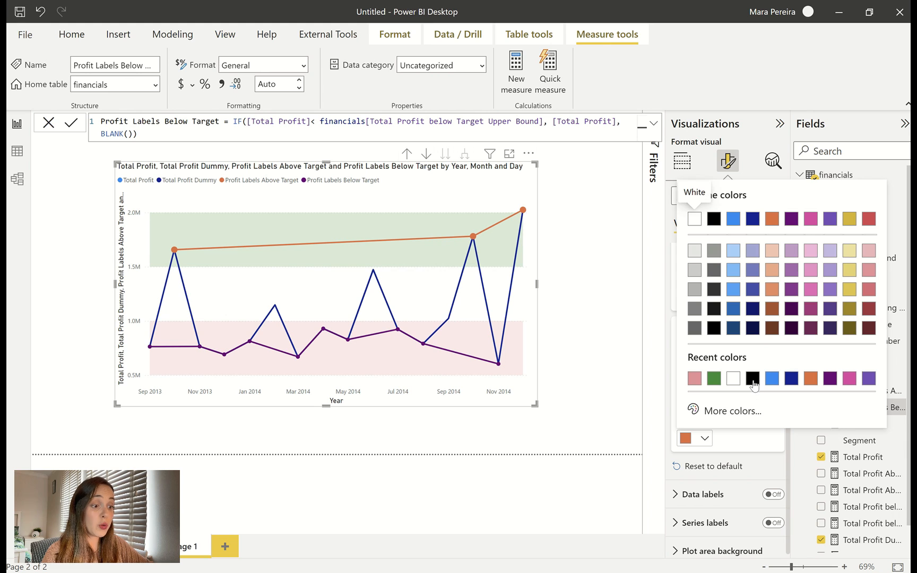
{"action": "left_click", "coordinate": [715, 379]}
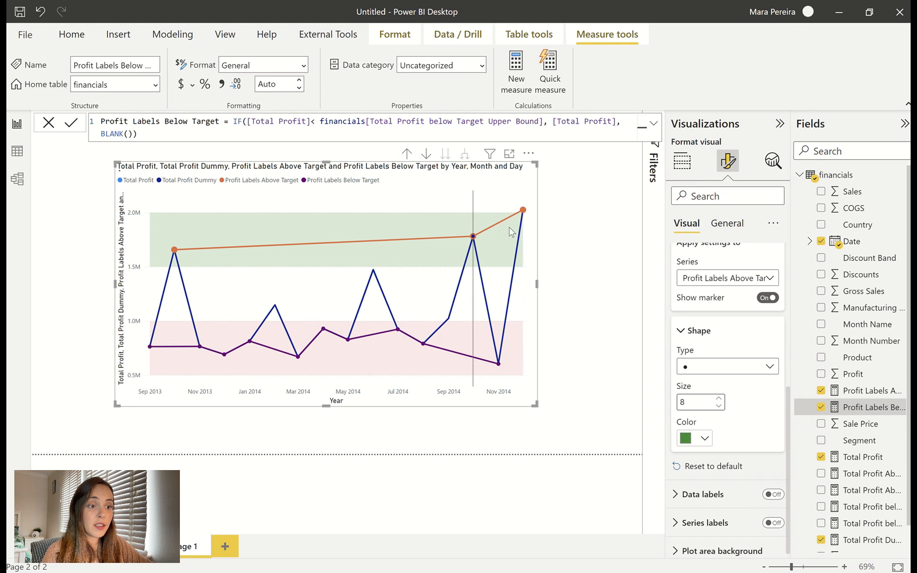
{"action": "mouse_move", "coordinate": [187, 250]}
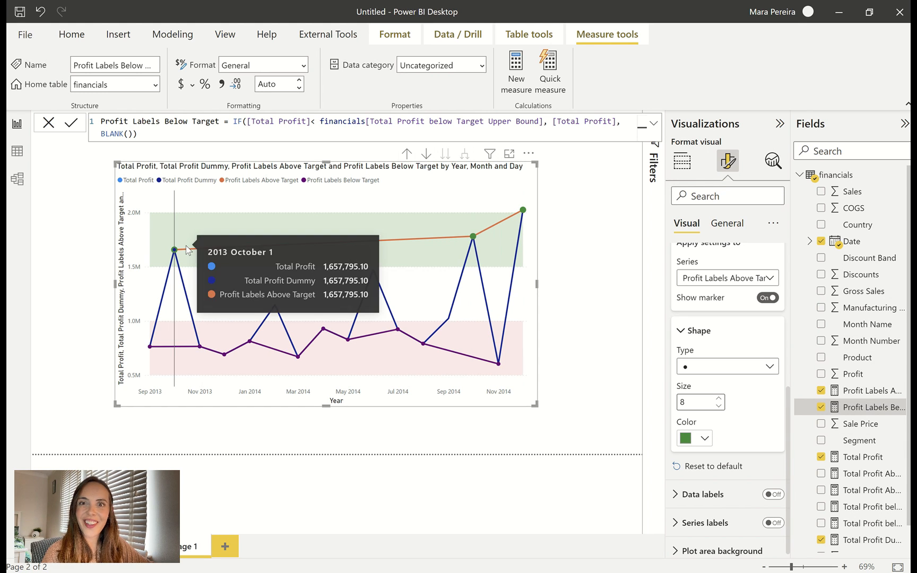
Step: Set the Profit Labels Below Target markers to size 8 and colour them with the red theme colour
{"action": "left_click", "coordinate": [744, 363]}
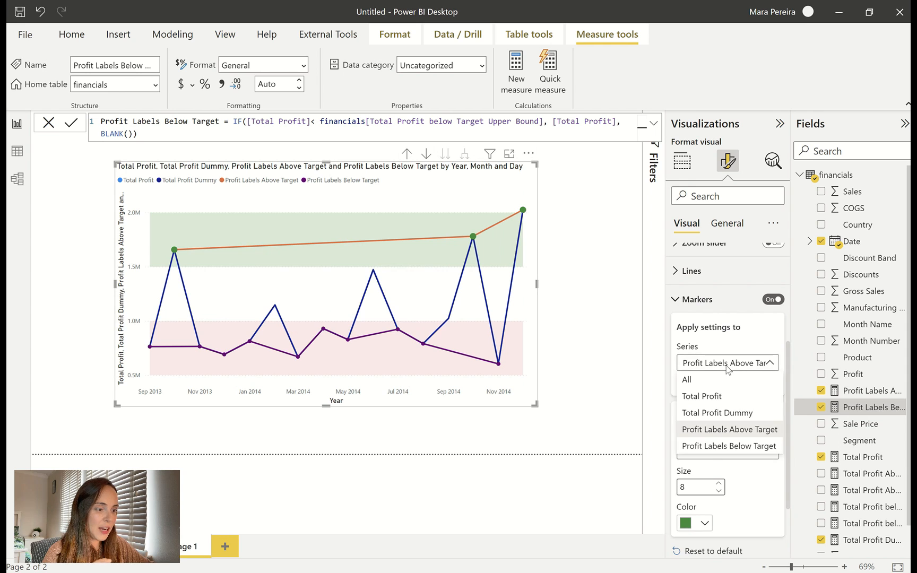
{"action": "left_click", "coordinate": [749, 447]}
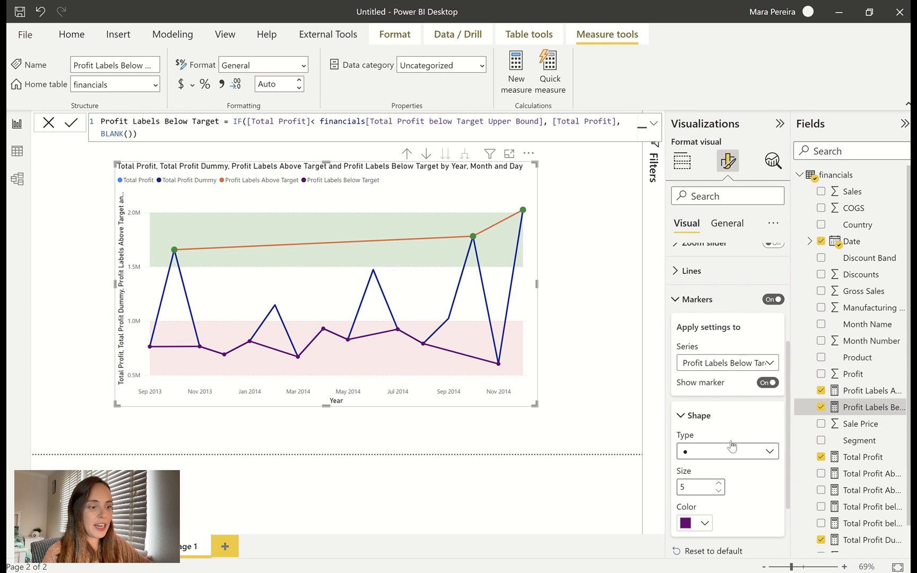
{"action": "left_click", "coordinate": [719, 482]}
{"action": "scroll", "coordinate": [730, 460], "scroll_direction": "down", "scroll_amount": 3}
{"action": "left_click", "coordinate": [694, 431]}
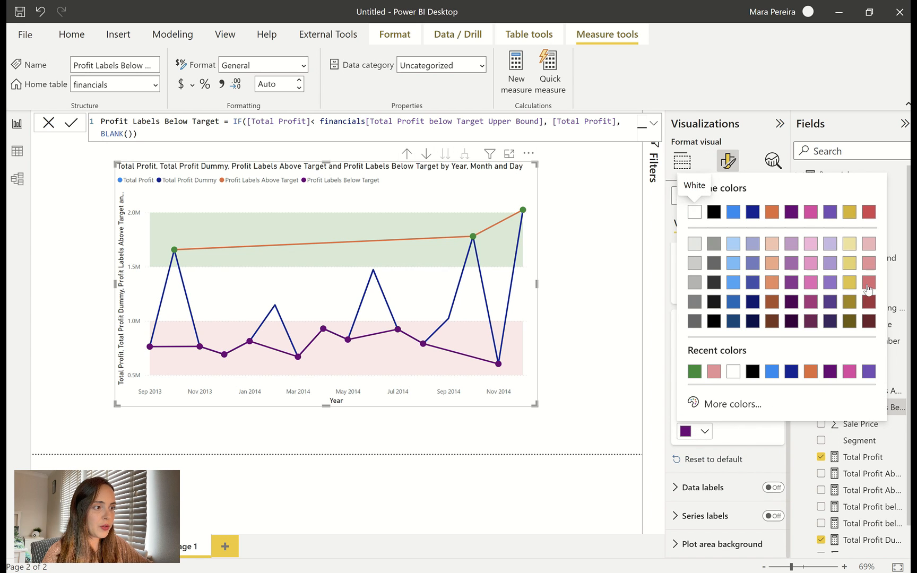
{"action": "left_click", "coordinate": [869, 212]}
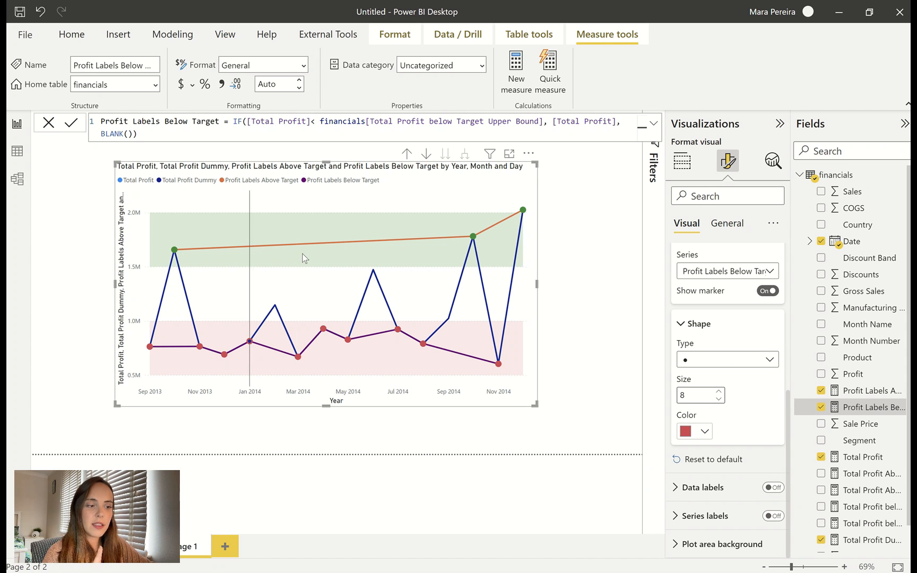
Step: Set the line stroke width of the Profit Labels Above Target series to 0
{"action": "scroll", "coordinate": [732, 381], "scroll_direction": "up", "scroll_amount": 5}
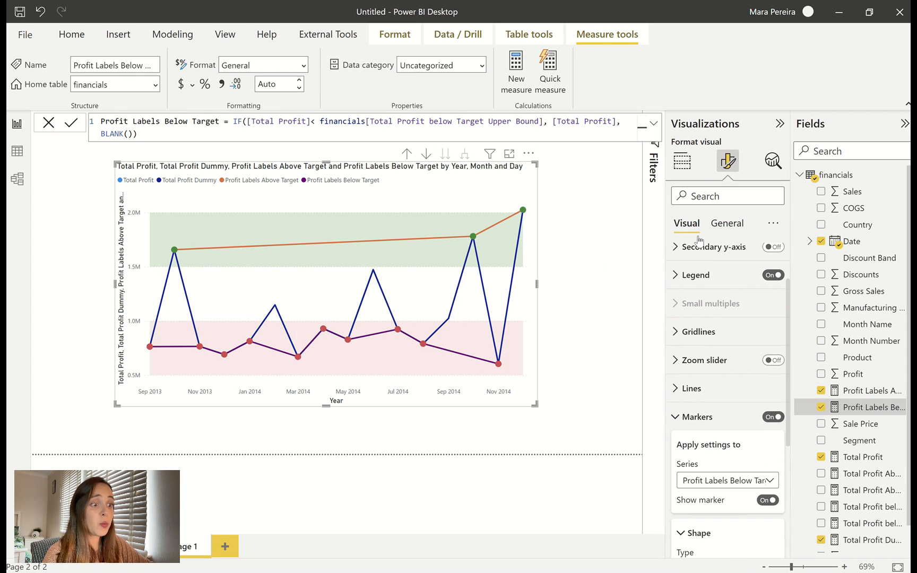
{"action": "left_click", "coordinate": [711, 393]}
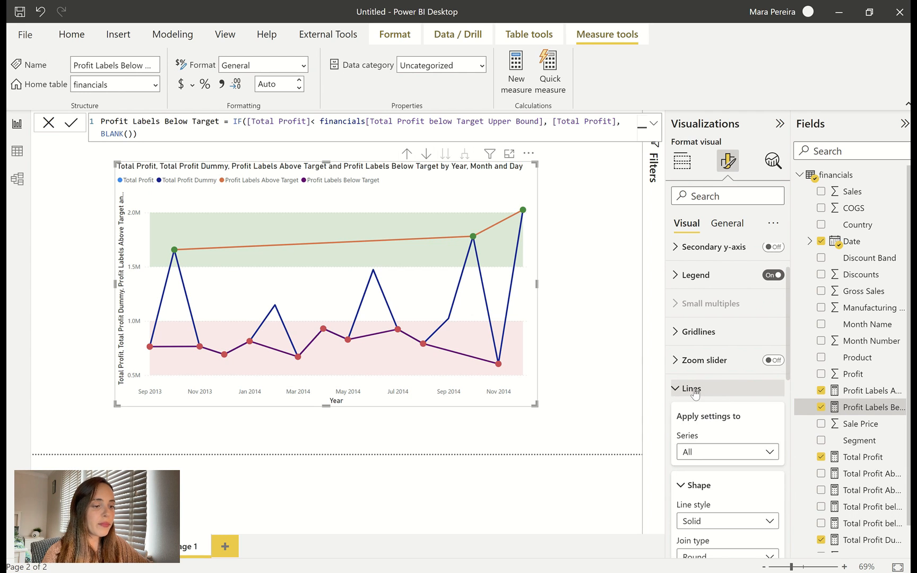
{"action": "scroll", "coordinate": [716, 382], "scroll_direction": "down", "scroll_amount": 2}
{"action": "scroll", "coordinate": [714, 348], "scroll_direction": "up", "scroll_amount": 1}
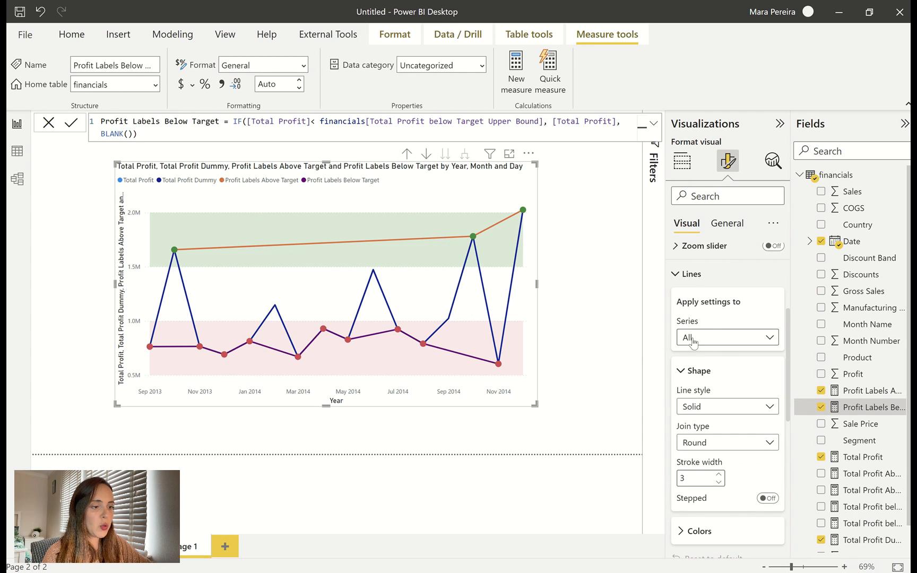
{"action": "left_click", "coordinate": [714, 340]}
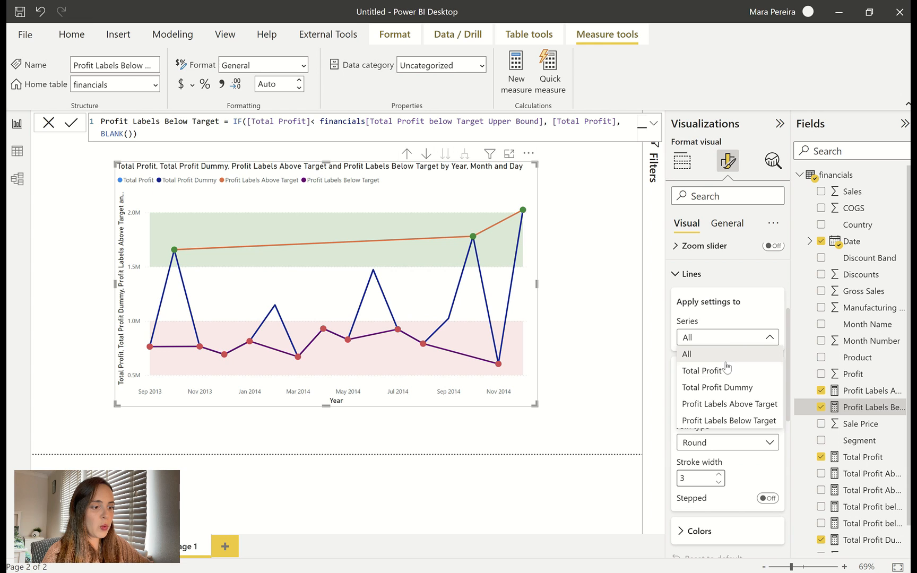
{"action": "left_click", "coordinate": [750, 405]}
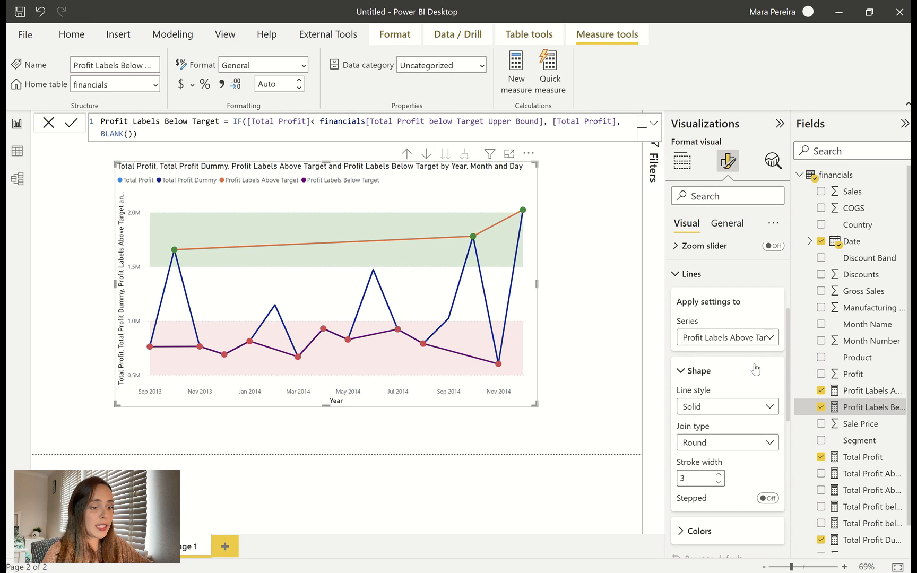
{"action": "scroll", "coordinate": [755, 370], "scroll_direction": "down", "scroll_amount": 3}
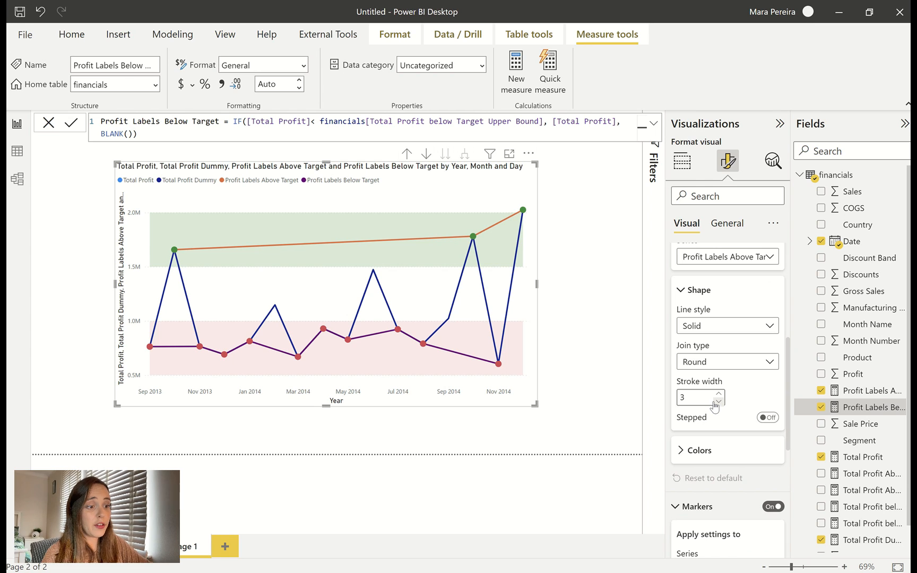
{"action": "left_click", "coordinate": [718, 402]}
{"action": "left_click", "coordinate": [719, 402]}
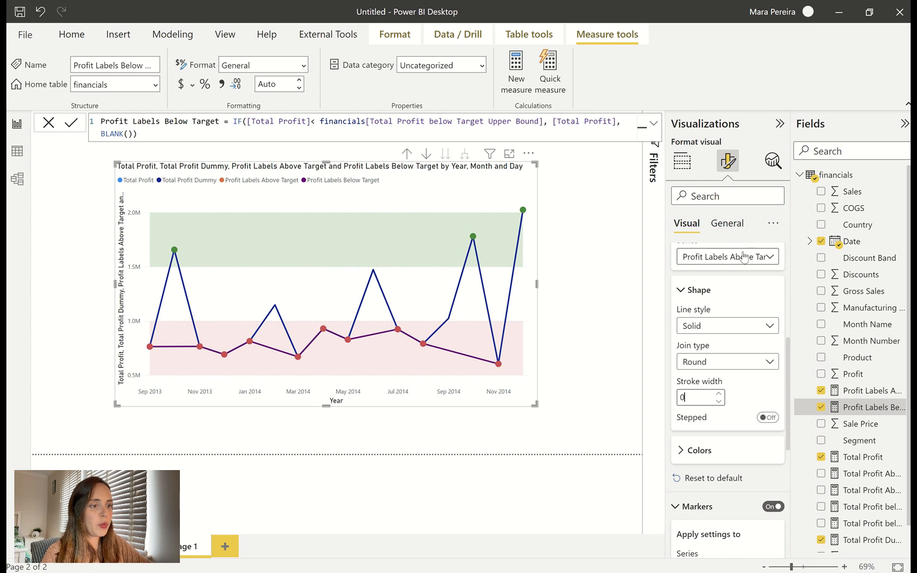
Step: Set the line stroke width of the Profit Labels Below Target series to 0
{"action": "left_click", "coordinate": [727, 257]}
{"action": "left_click", "coordinate": [718, 342]}
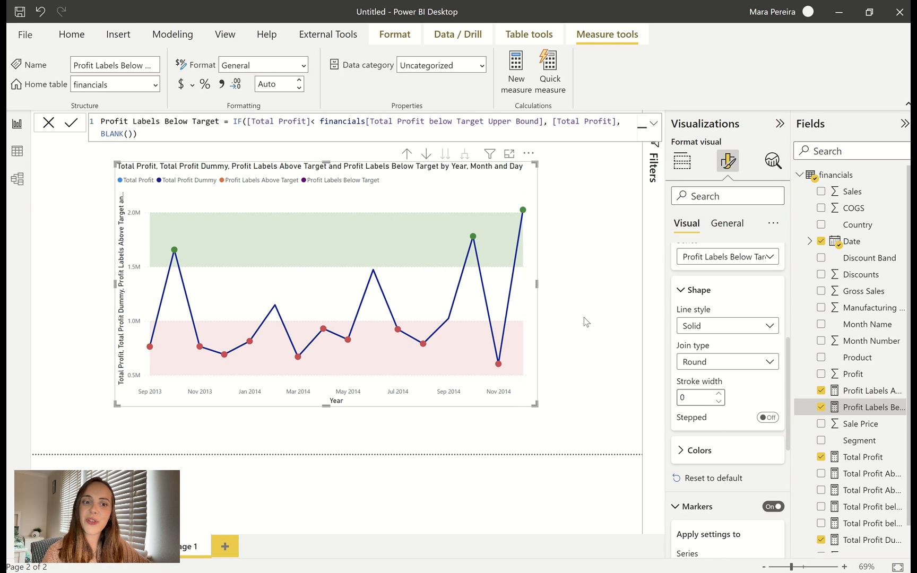
{"action": "mouse_move", "coordinate": [272, 361]}
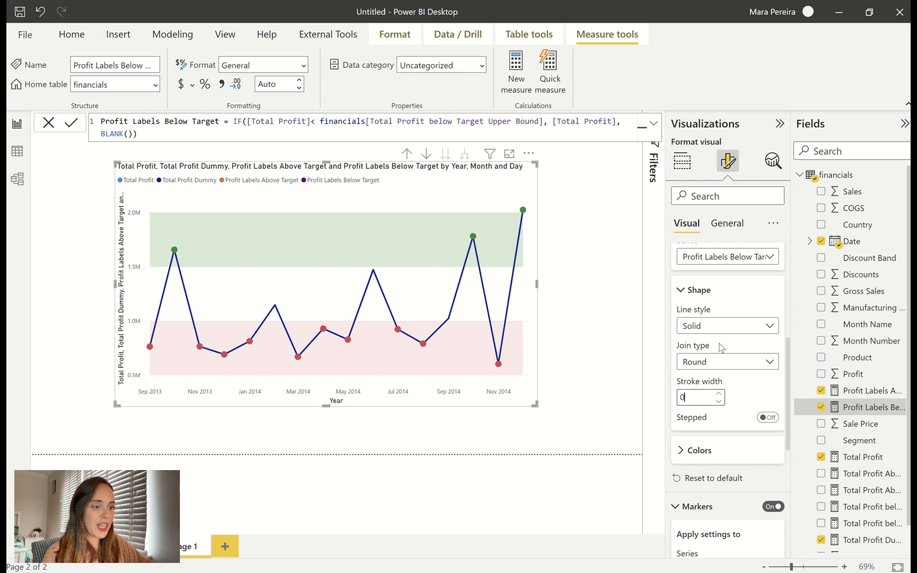
Step: Collapse the line and marker settings and turn on data labels for the line chart
{"action": "scroll", "coordinate": [722, 348], "scroll_direction": "up", "scroll_amount": 2}
{"action": "left_click", "coordinate": [708, 287]}
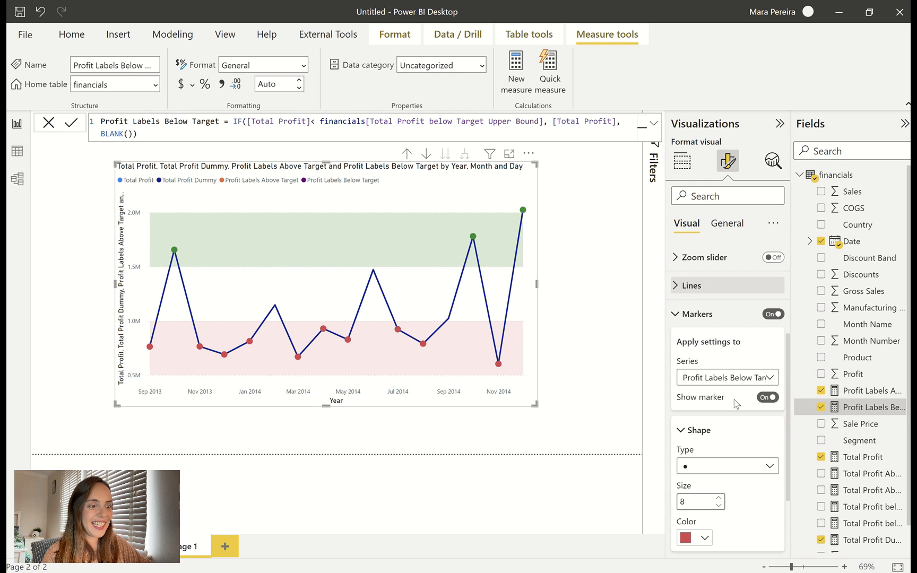
{"action": "left_click", "coordinate": [712, 315]}
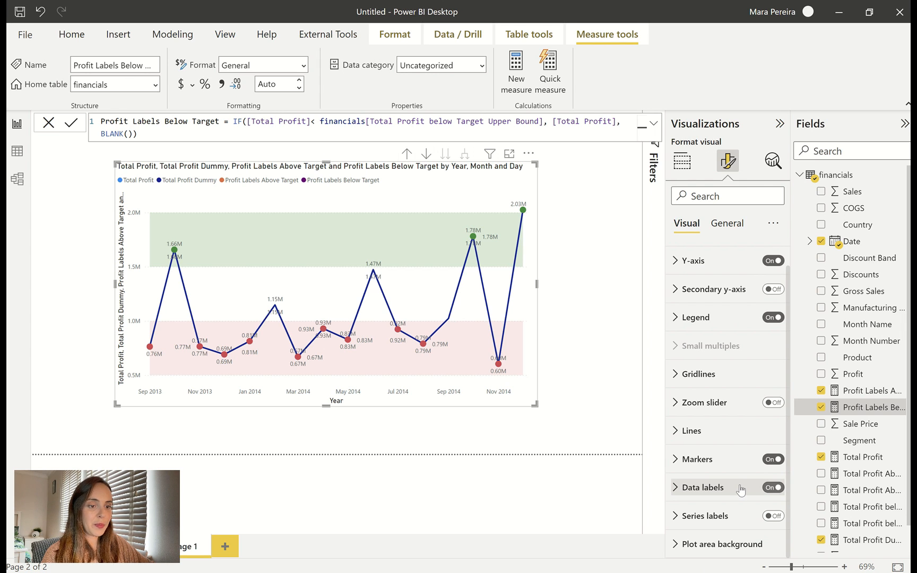
{"action": "left_click", "coordinate": [775, 489]}
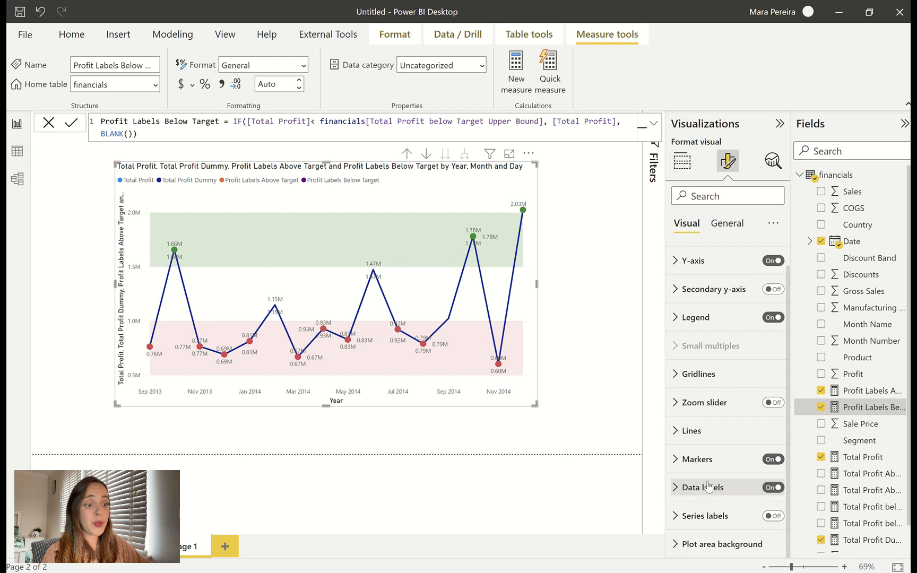
Step: Turn off the data labels for the Total Profit and Total Profit Dummy series
{"action": "left_click", "coordinate": [738, 487]}
{"action": "scroll", "coordinate": [712, 425], "scroll_direction": "down", "scroll_amount": 3}
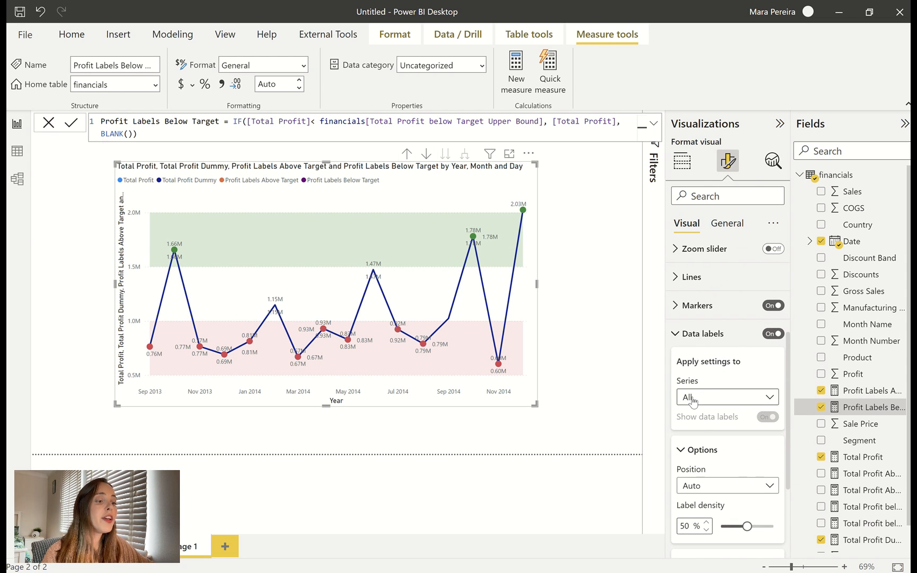
{"action": "left_click", "coordinate": [690, 398]}
{"action": "left_click", "coordinate": [717, 431]}
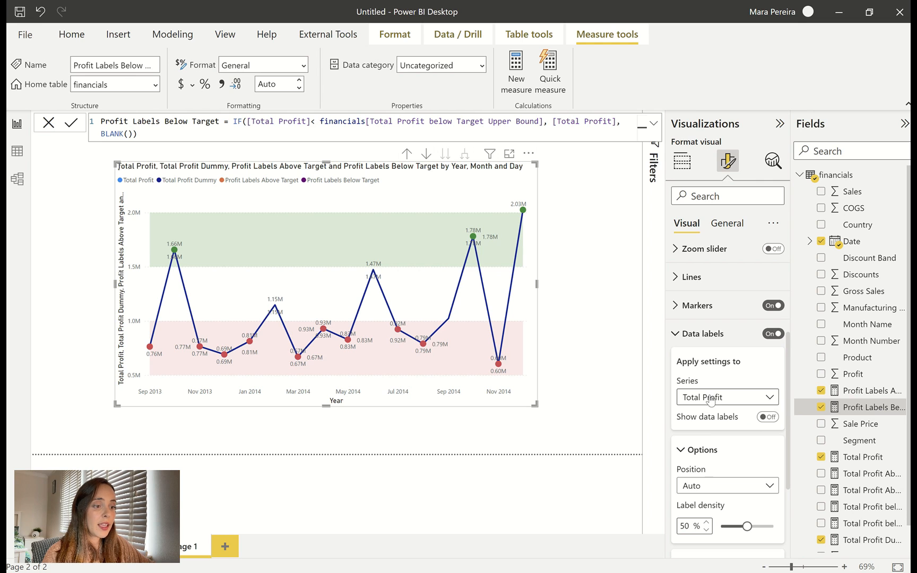
{"action": "left_click", "coordinate": [711, 399]}
{"action": "left_click", "coordinate": [709, 449]}
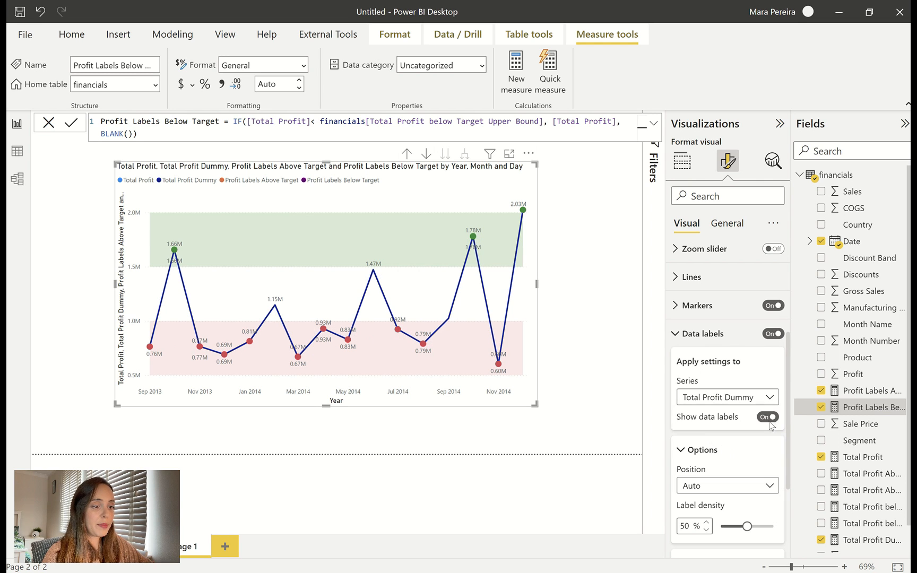
{"action": "left_click", "coordinate": [730, 402]}
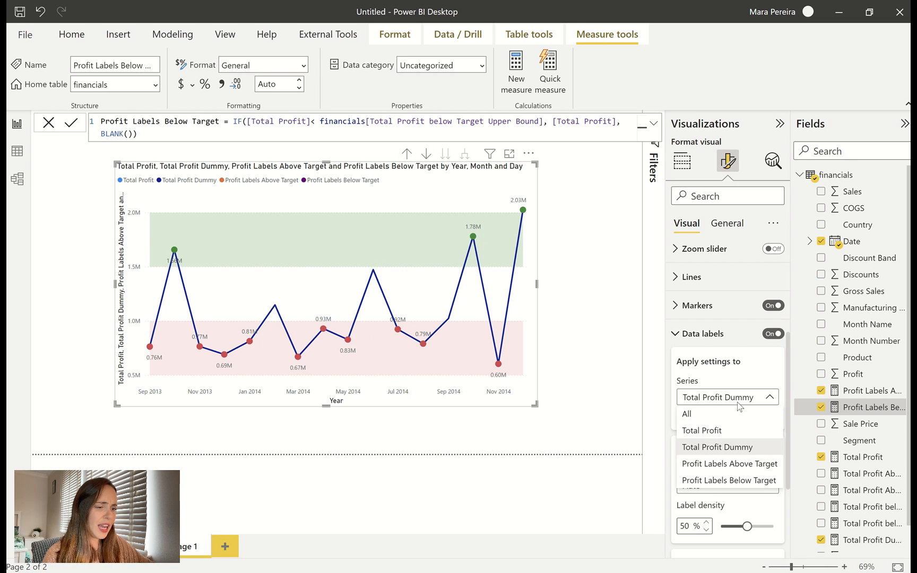
{"action": "left_click", "coordinate": [743, 378]}
Step: Set the data label position of the Profit Labels Above Target series to Above
{"action": "scroll", "coordinate": [738, 456], "scroll_direction": "down", "scroll_amount": 2}
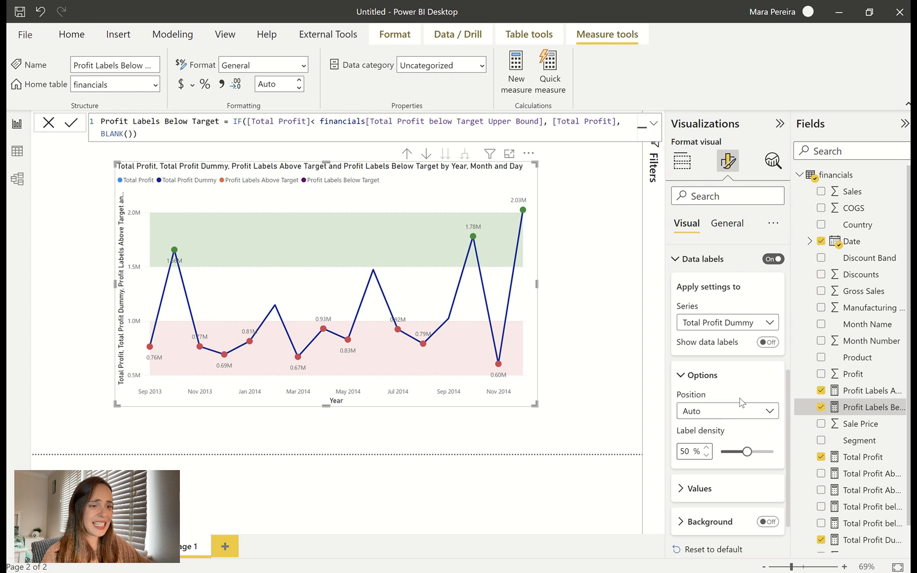
{"action": "left_click", "coordinate": [733, 417]}
{"action": "left_click", "coordinate": [718, 445]}
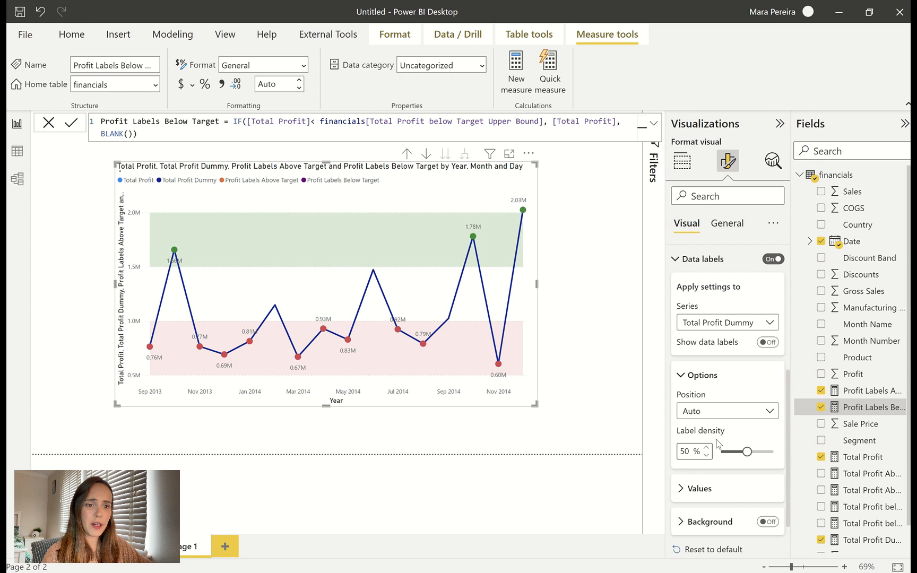
{"action": "left_click", "coordinate": [731, 331]}
{"action": "left_click", "coordinate": [731, 332]}
{"action": "left_click", "coordinate": [731, 332]}
{"action": "left_click", "coordinate": [749, 397]}
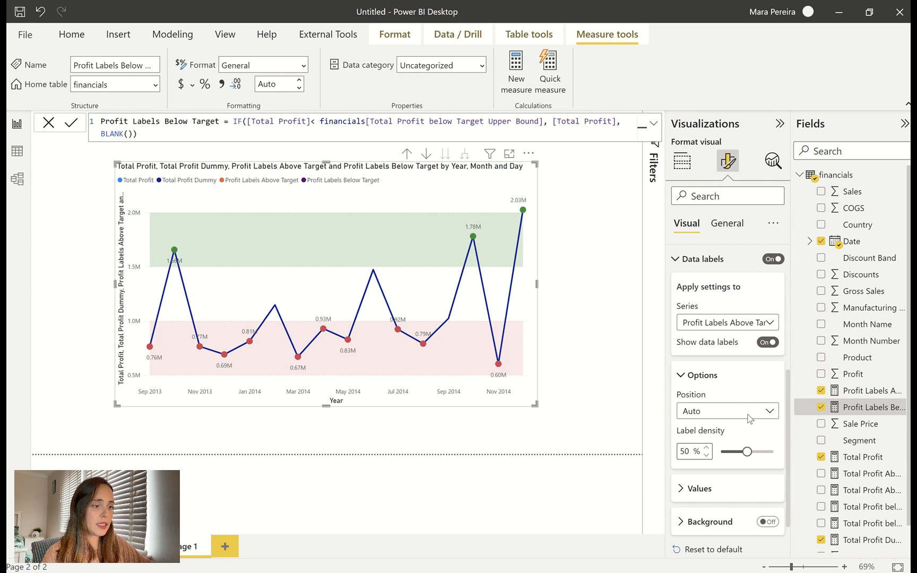
{"action": "left_click", "coordinate": [747, 412]}
{"action": "left_click", "coordinate": [701, 450]}
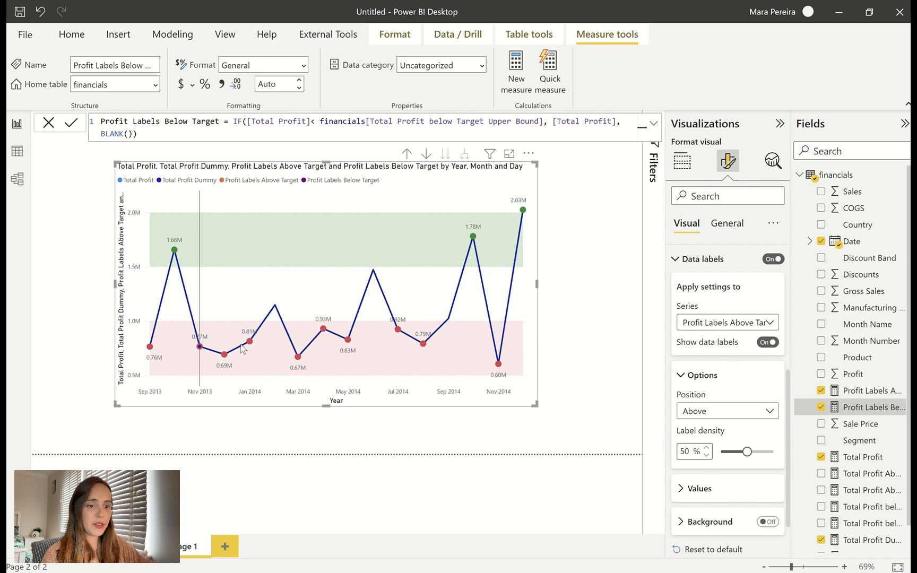
Step: Set the data label position of the Profit Labels Below Target series to Under
{"action": "left_click", "coordinate": [714, 411]}
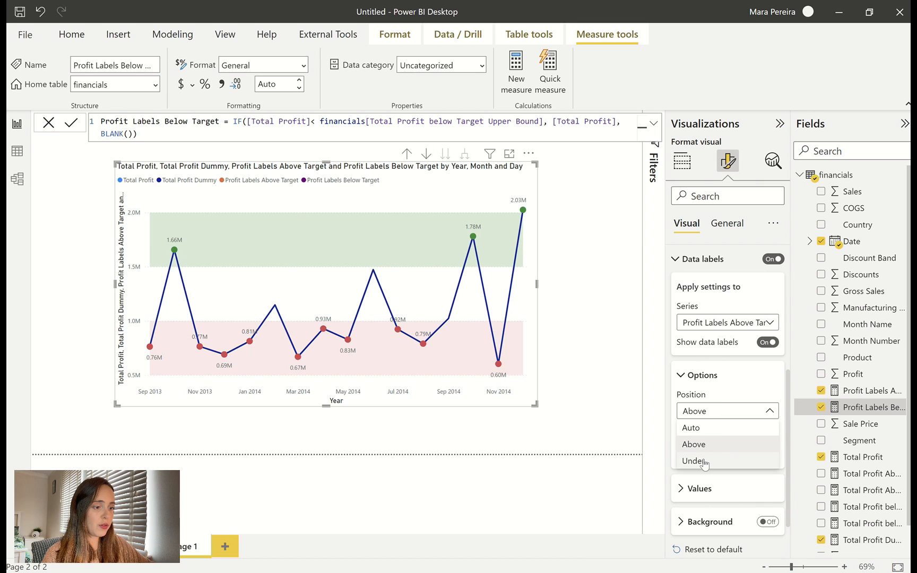
{"action": "left_click", "coordinate": [732, 329]}
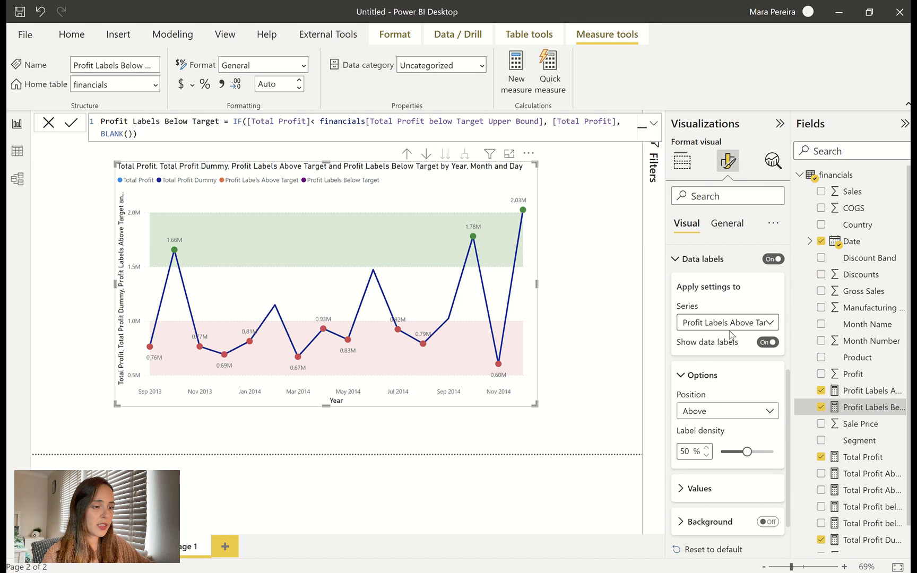
{"action": "left_click", "coordinate": [732, 329]}
{"action": "left_click", "coordinate": [709, 407]}
{"action": "left_click", "coordinate": [716, 412]}
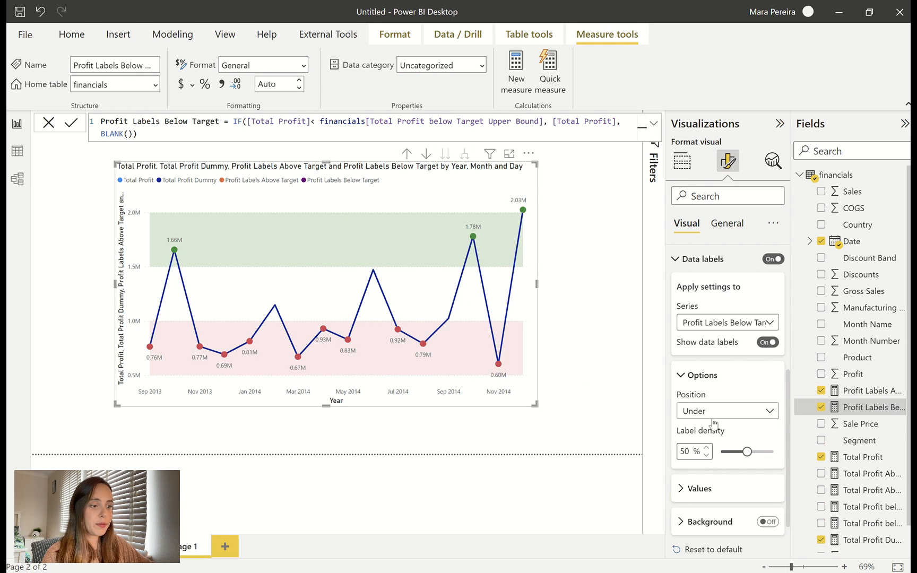
{"action": "scroll", "coordinate": [715, 426], "scroll_direction": "down", "scroll_amount": 1}
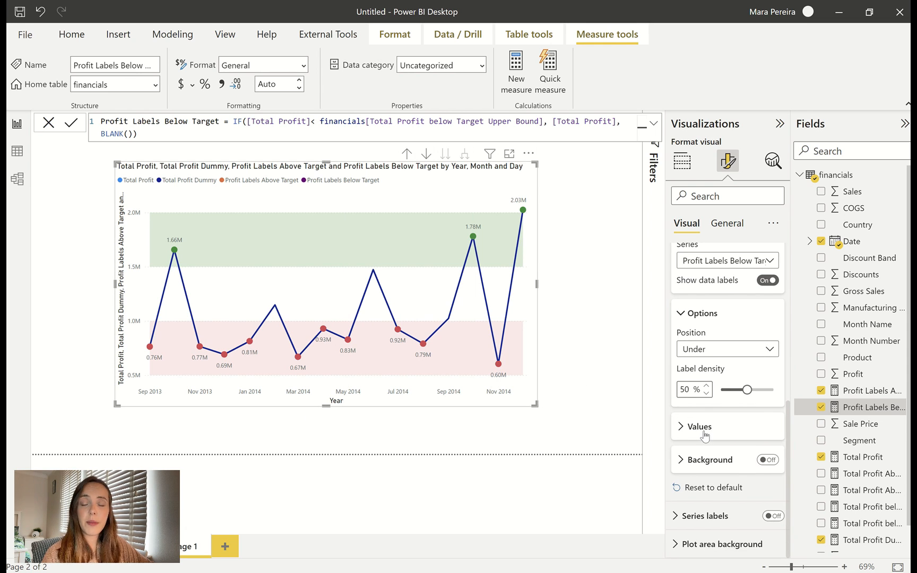
Step: Make the data label values of the Profit Labels Below Target series bold and red (#D64550)
{"action": "left_click", "coordinate": [705, 434]}
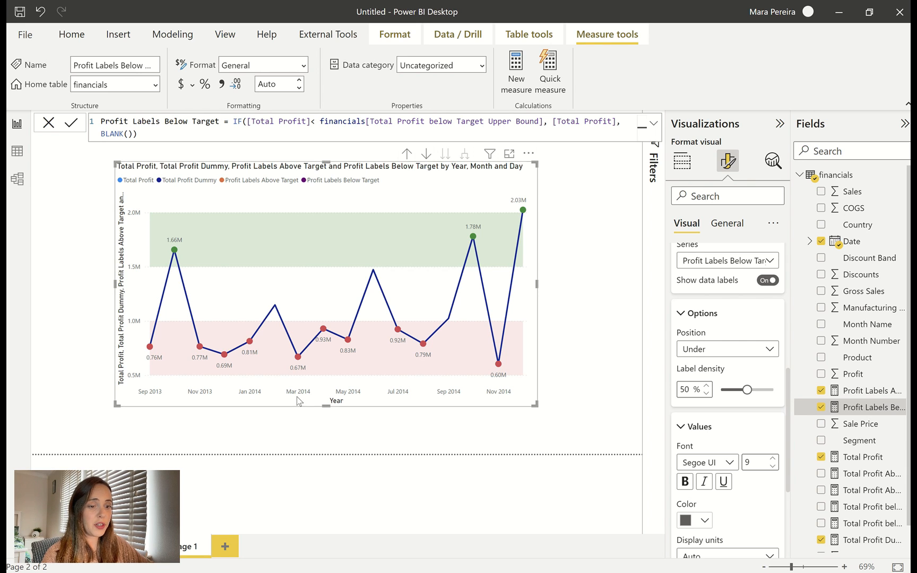
{"action": "left_click", "coordinate": [685, 482]}
{"action": "scroll", "coordinate": [749, 442], "scroll_direction": "down", "scroll_amount": 2}
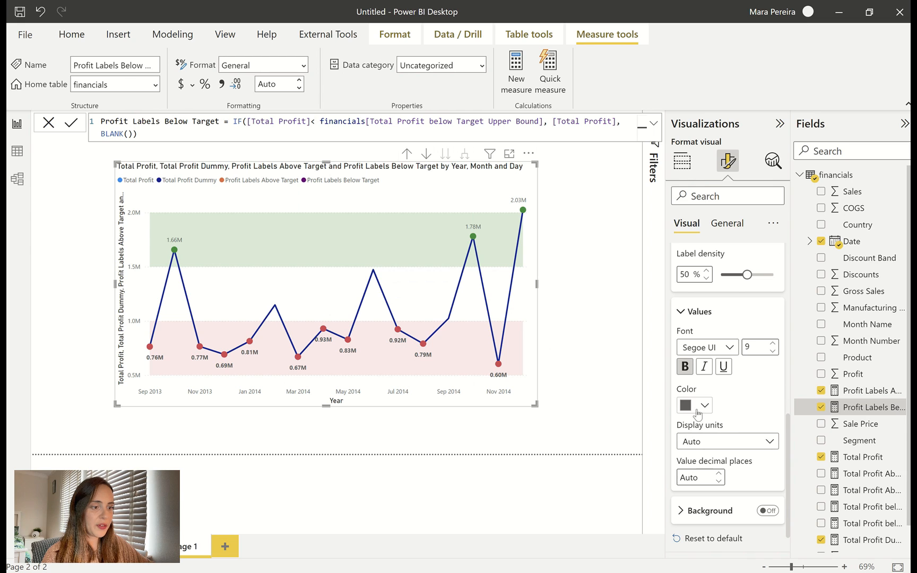
{"action": "left_click", "coordinate": [695, 406]}
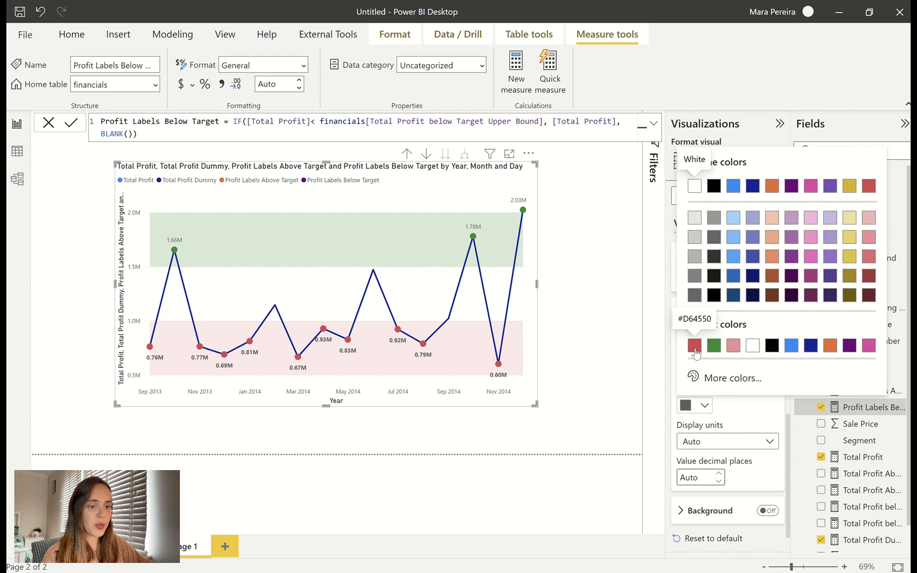
{"action": "left_click", "coordinate": [695, 345]}
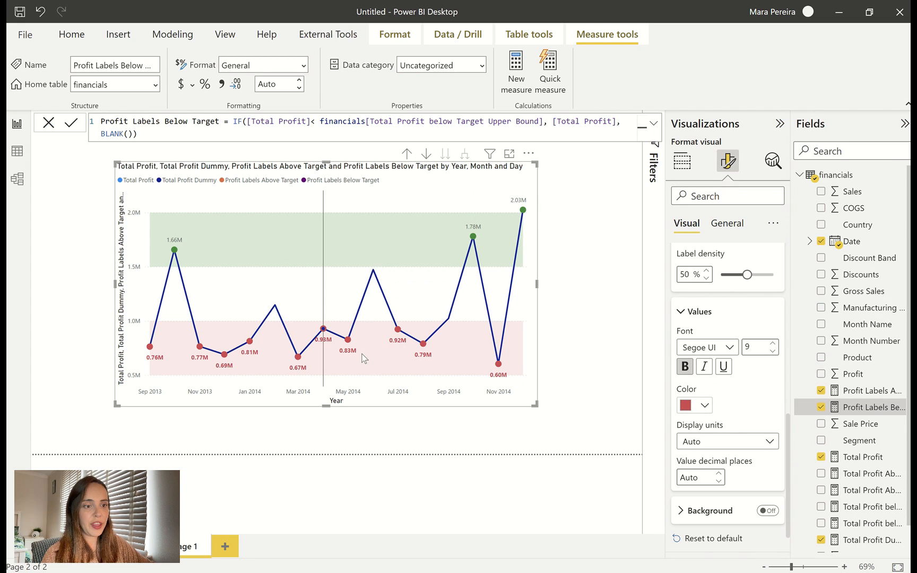
Step: Make the data label values of the Profit Labels Above Target series green and bold
{"action": "scroll", "coordinate": [705, 367], "scroll_direction": "up", "scroll_amount": 3}
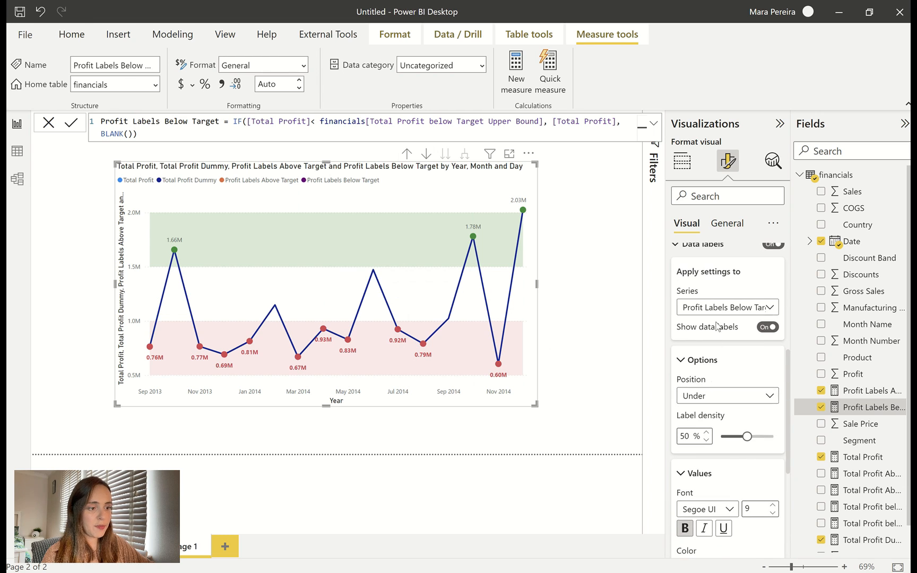
{"action": "left_click", "coordinate": [732, 307]}
{"action": "left_click", "coordinate": [753, 374]}
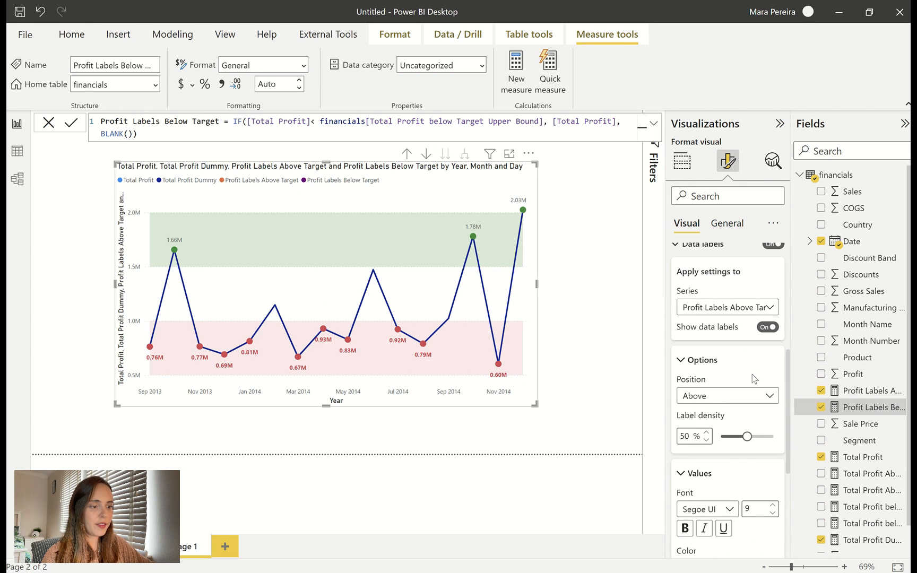
{"action": "scroll", "coordinate": [723, 398], "scroll_direction": "down", "scroll_amount": 2}
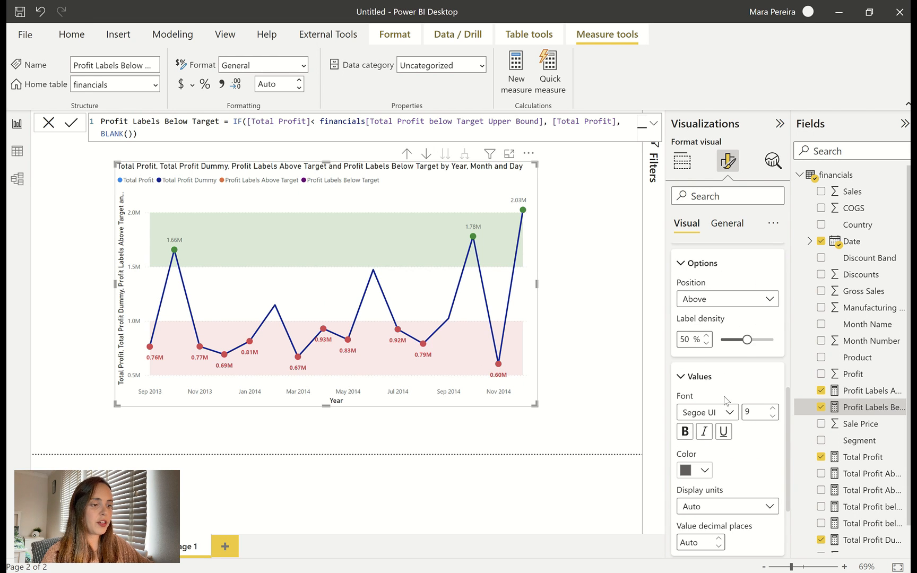
{"action": "left_click", "coordinate": [705, 470]}
{"action": "left_click", "coordinate": [714, 409]}
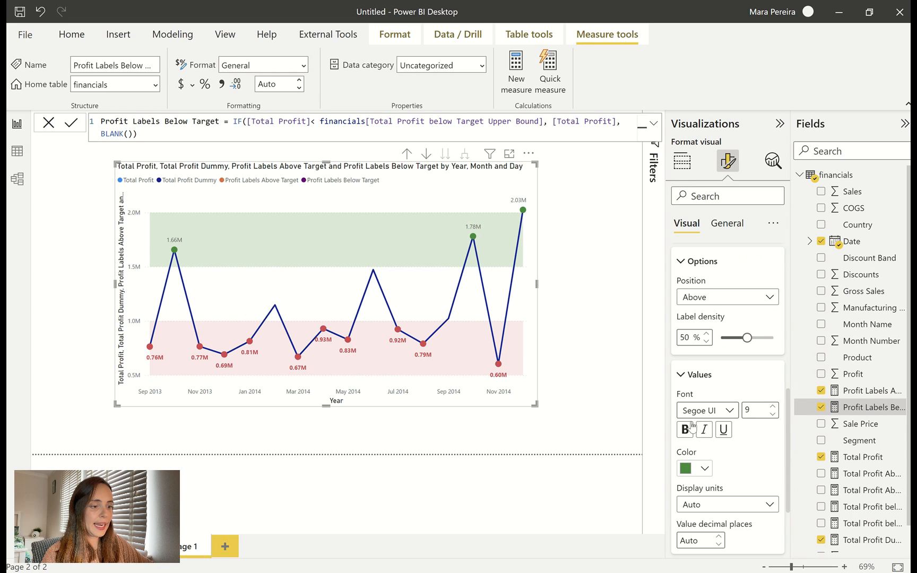
{"action": "left_click", "coordinate": [685, 430]}
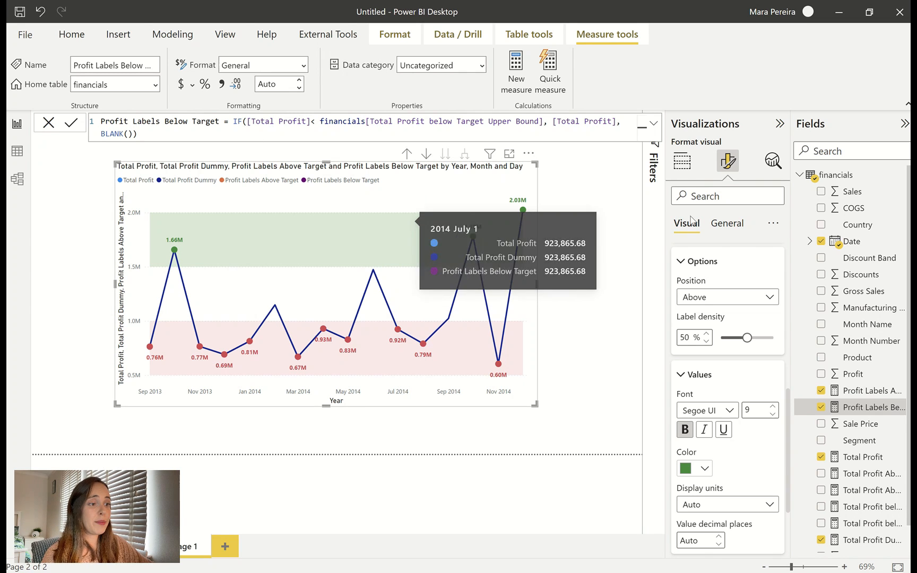
Step: Replace the chart's title text with "Sales Profit Over Time"
{"action": "scroll", "coordinate": [707, 266], "scroll_direction": "up", "scroll_amount": 5}
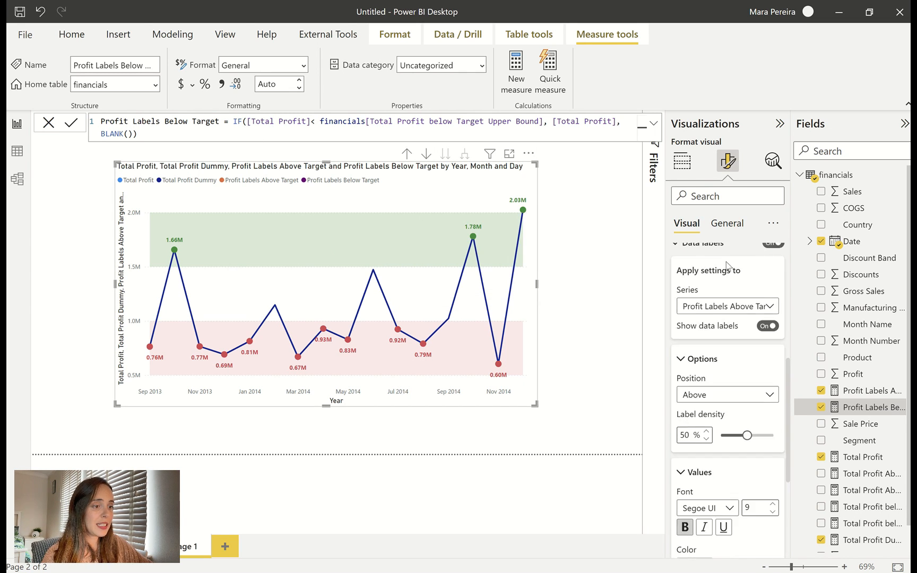
{"action": "left_click", "coordinate": [727, 223]}
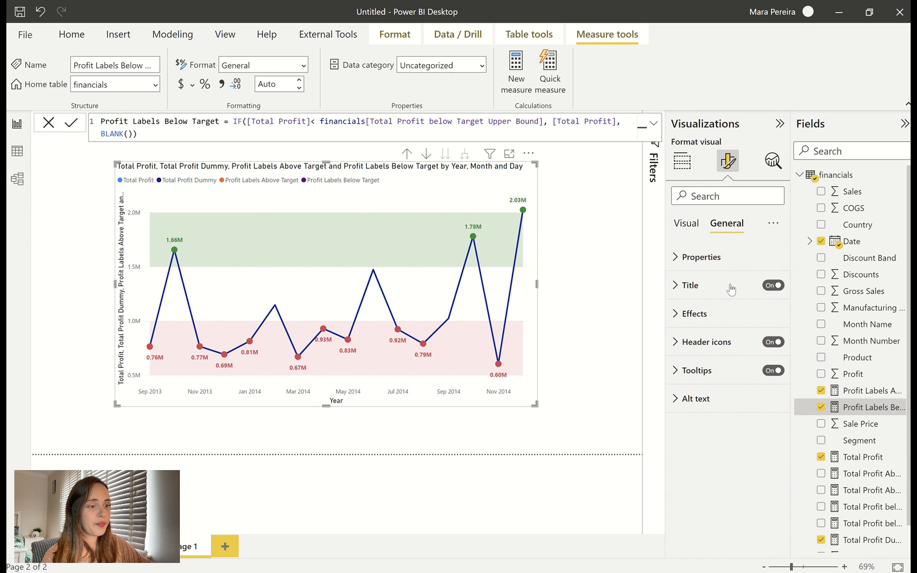
{"action": "left_click", "coordinate": [715, 285]}
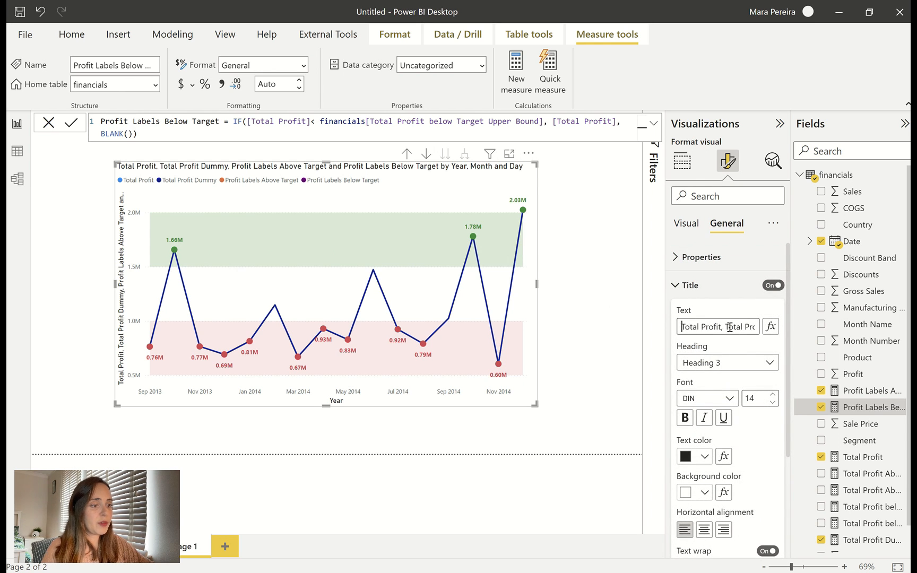
{"action": "triple_click", "coordinate": [682, 328]}
{"action": "type", "text": "Sales Profit"}
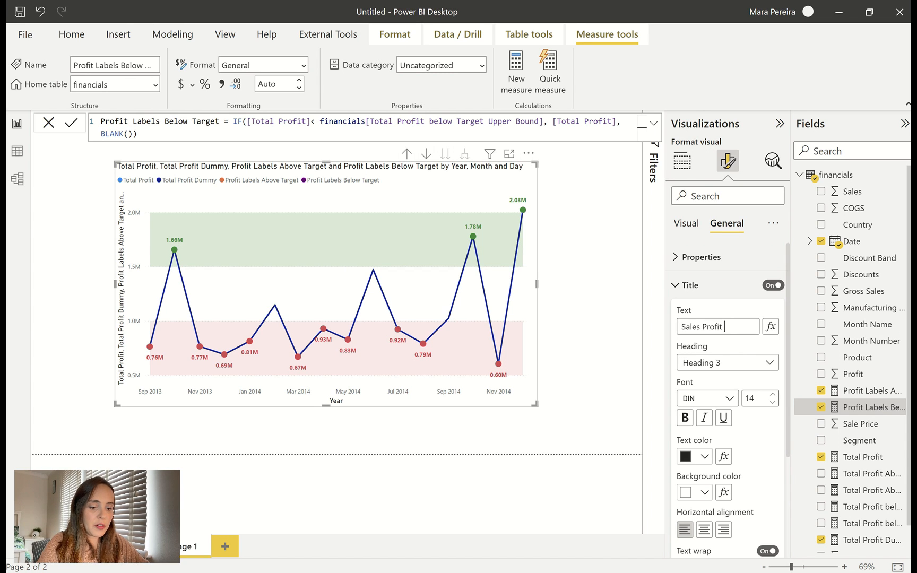
{"action": "type", "text": " Over Time"}
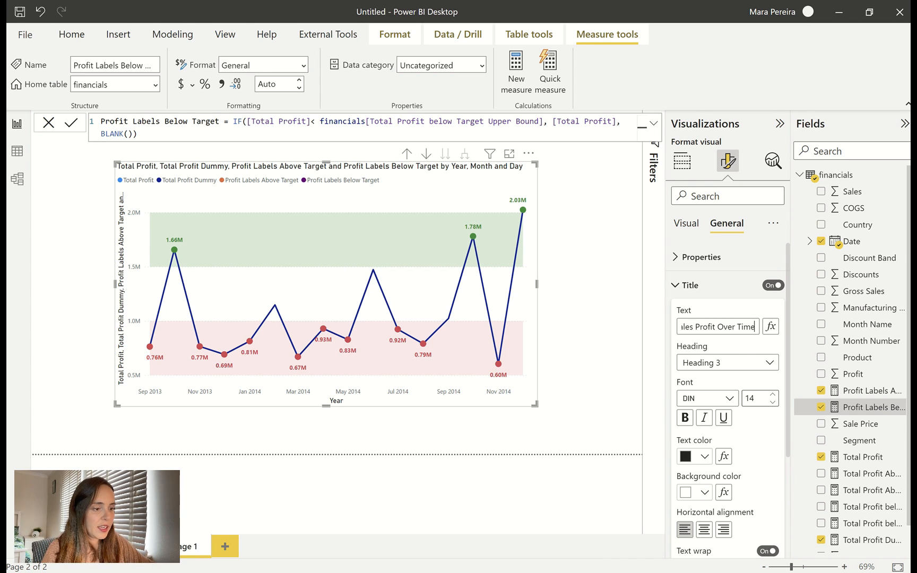
Step: Set the chart title's font to Segoe UI Light at size 20 and collapse the title settings
{"action": "left_click", "coordinate": [727, 404]}
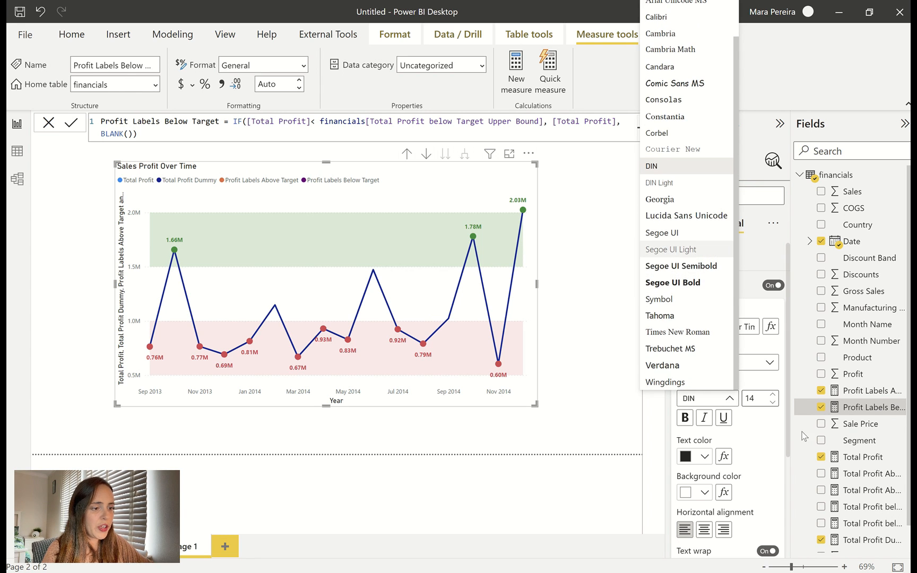
{"action": "left_click", "coordinate": [671, 250]}
{"action": "left_click", "coordinate": [771, 395]}
{"action": "left_click", "coordinate": [772, 395]}
{"action": "left_click", "coordinate": [772, 395]}
{"action": "left_click", "coordinate": [772, 395]}
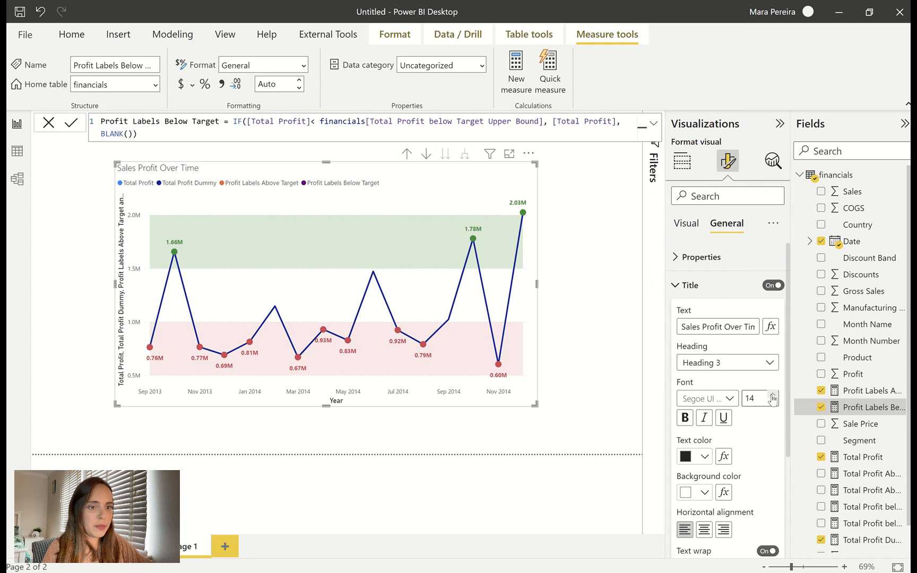
{"action": "left_click", "coordinate": [772, 395]}
{"action": "left_click", "coordinate": [772, 395]}
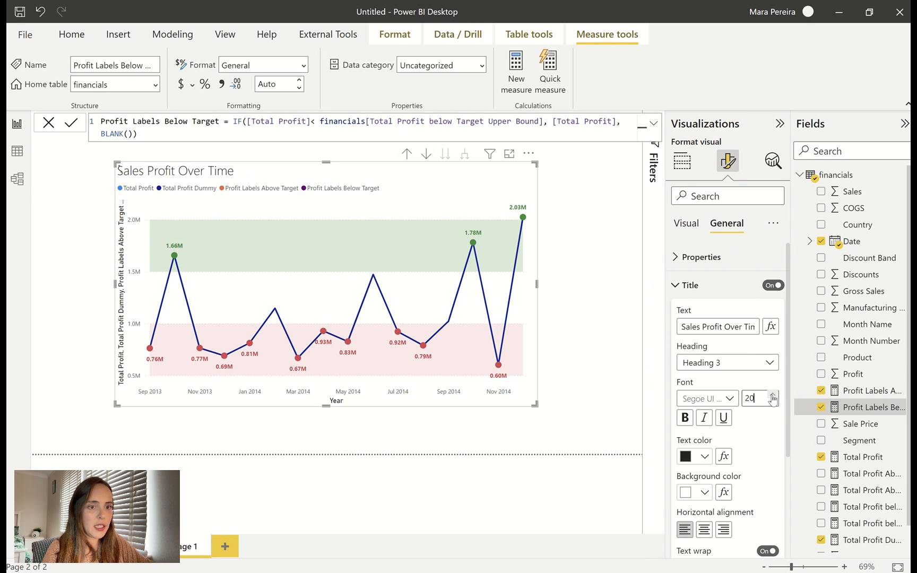
{"action": "left_click", "coordinate": [717, 287]}
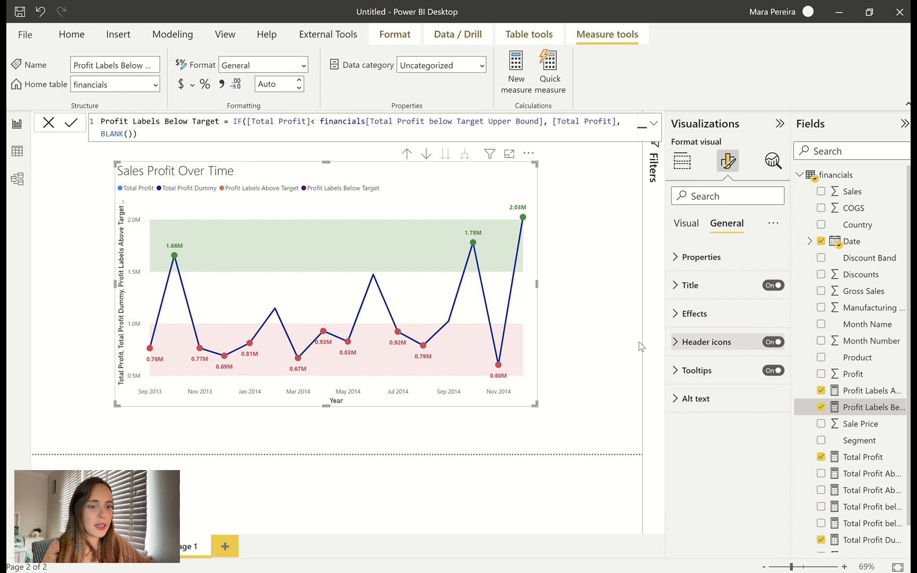
Step: Turn off the X-axis title of the line chart and collapse the X-axis settings
{"action": "left_click", "coordinate": [690, 223]}
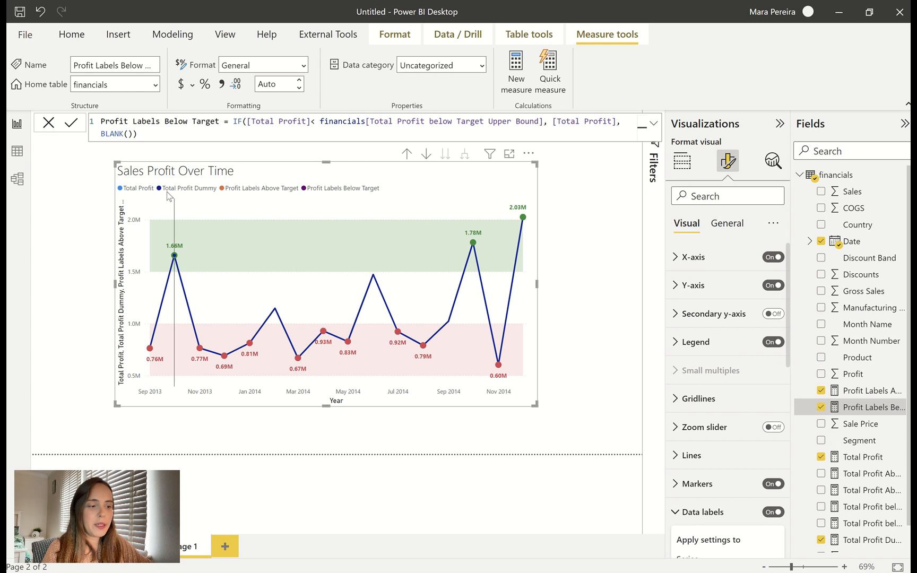
{"action": "left_click", "coordinate": [725, 258]}
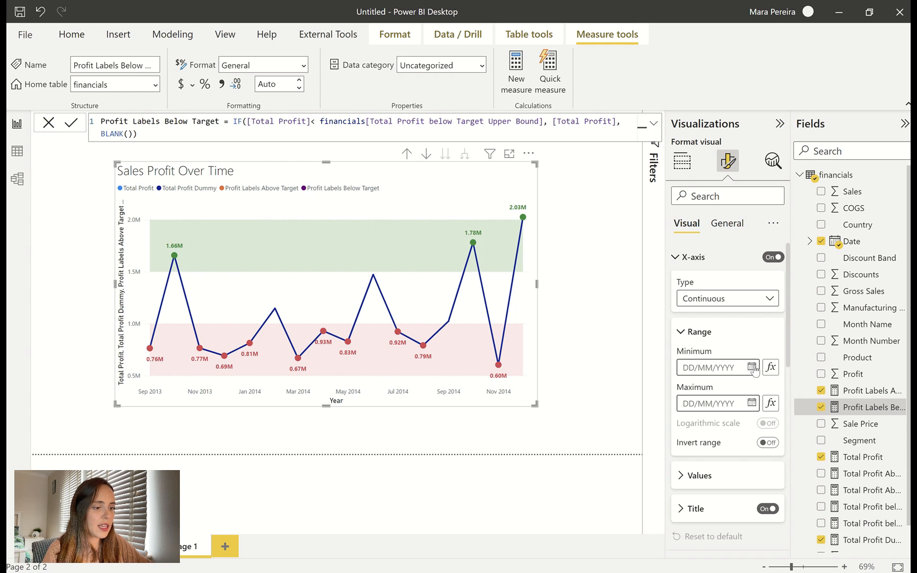
{"action": "left_click", "coordinate": [769, 509]}
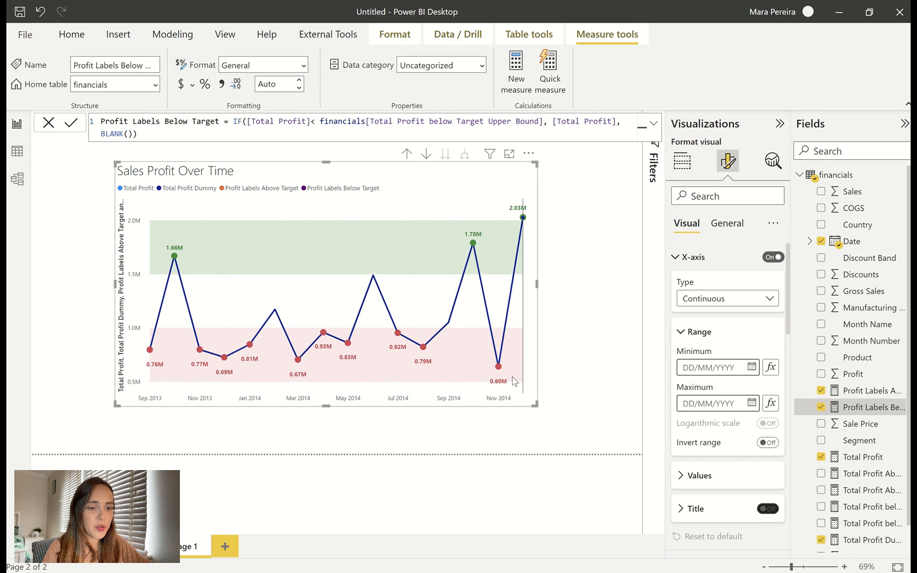
{"action": "left_click", "coordinate": [714, 258]}
Step: Turn off the Y-axis title and the Y-axis itself, and collapse the Y-axis settings
{"action": "left_click", "coordinate": [701, 287]}
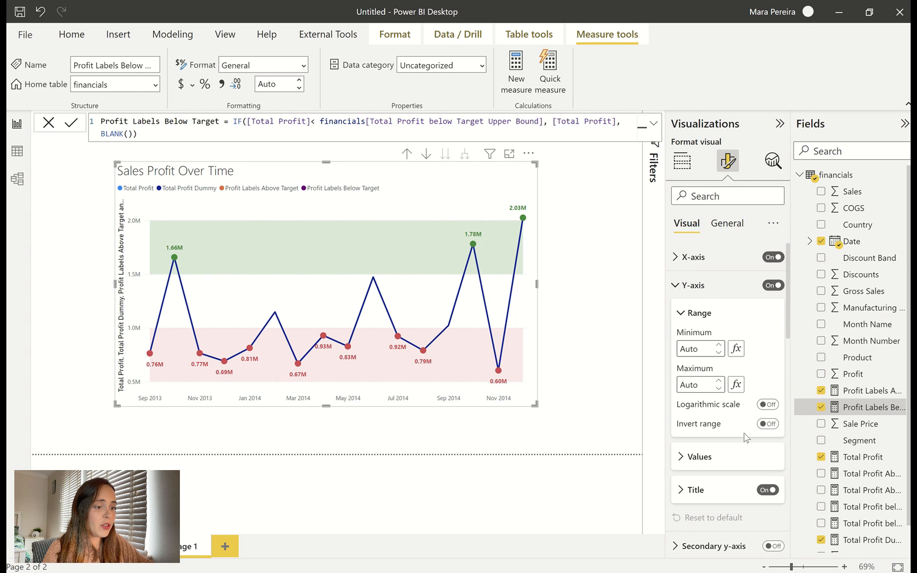
{"action": "left_click", "coordinate": [765, 492]}
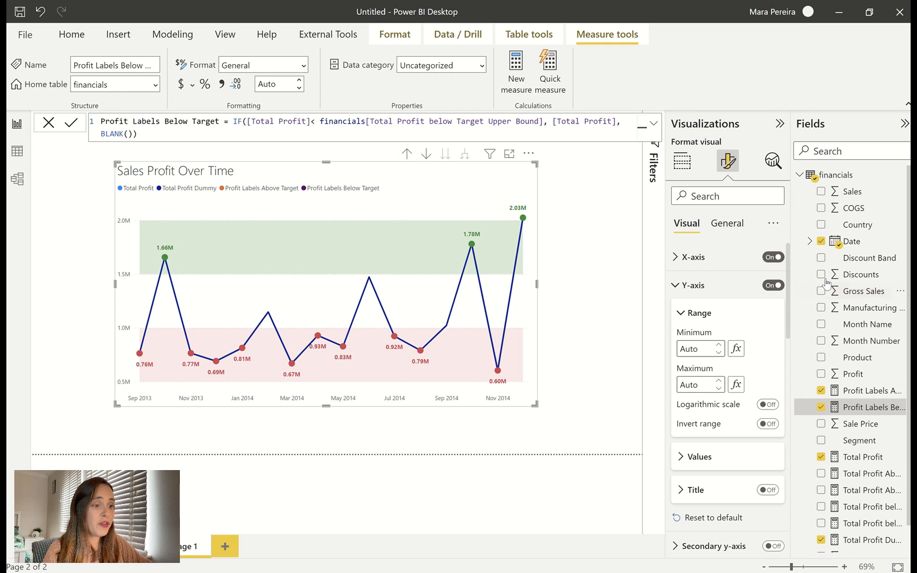
{"action": "left_click", "coordinate": [774, 286]}
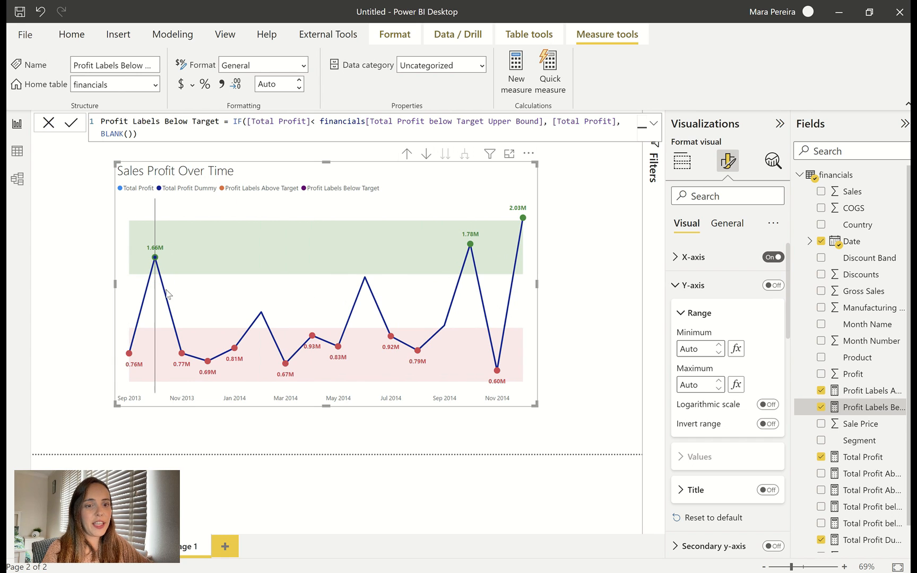
{"action": "mouse_move", "coordinate": [162, 268]}
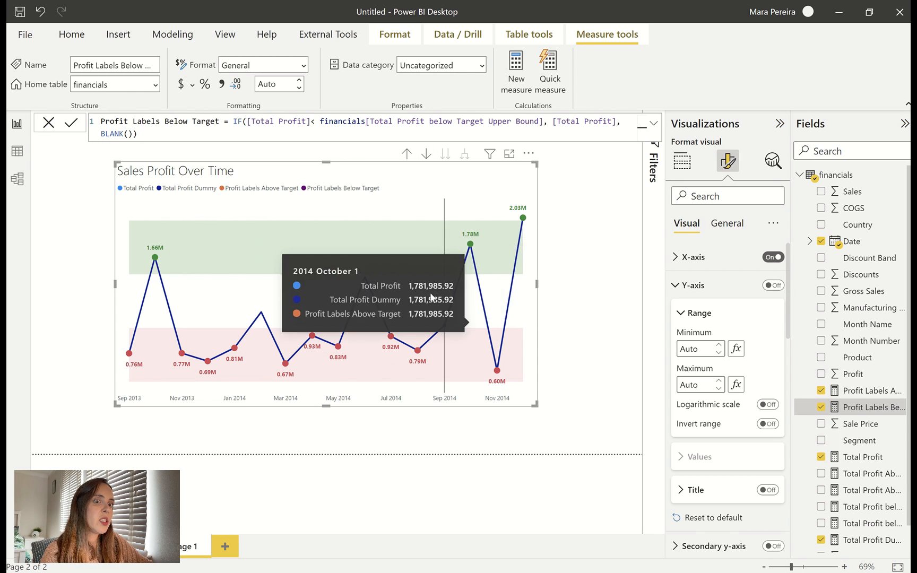
{"action": "left_click", "coordinate": [692, 285]}
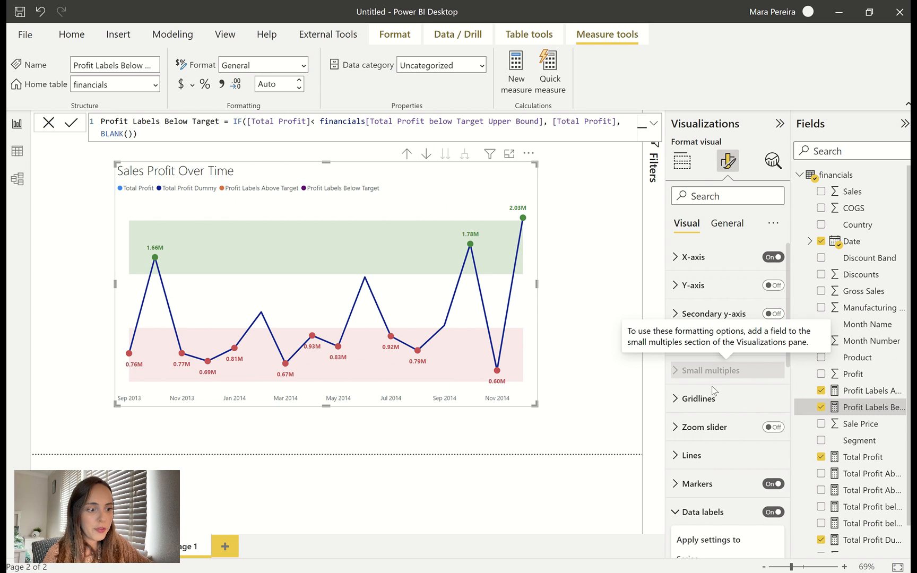
Step: Collapse the data label settings and turn off the chart's legend
{"action": "scroll", "coordinate": [754, 466], "scroll_direction": "down", "scroll_amount": 3}
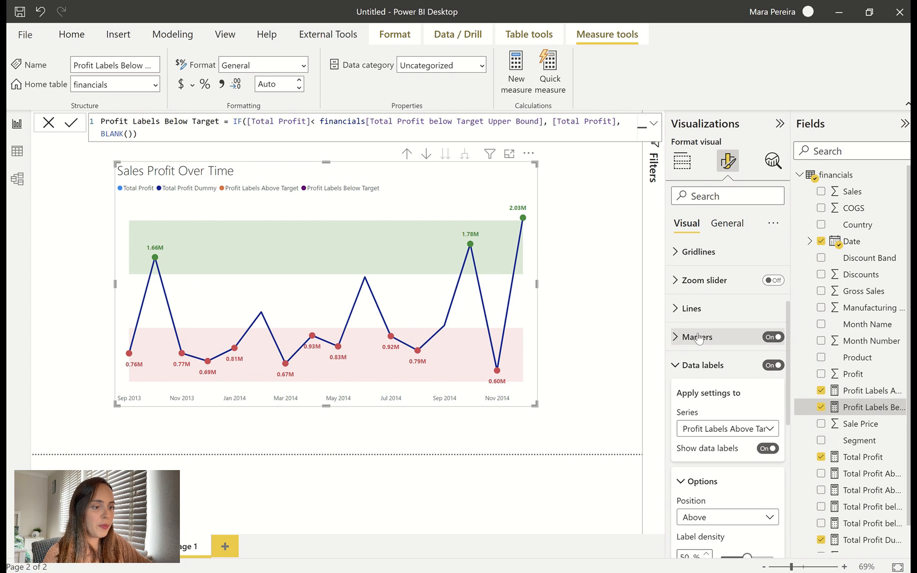
{"action": "left_click", "coordinate": [704, 366]}
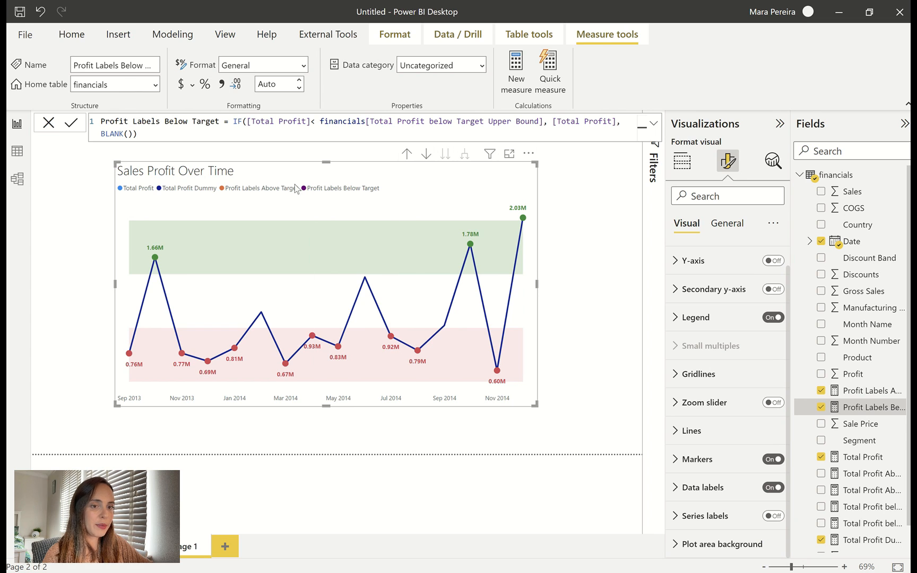
{"action": "left_click", "coordinate": [773, 317]}
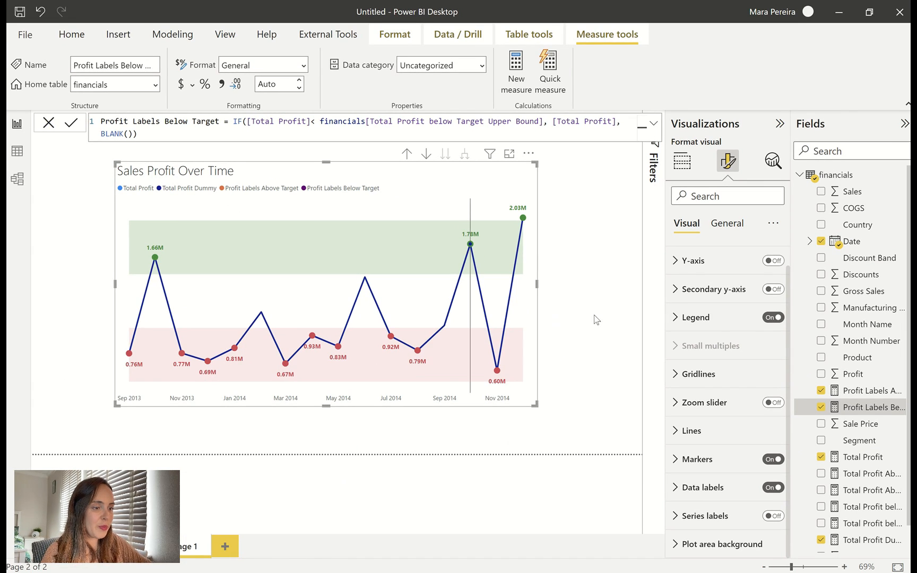
{"action": "left_click", "coordinate": [775, 318]}
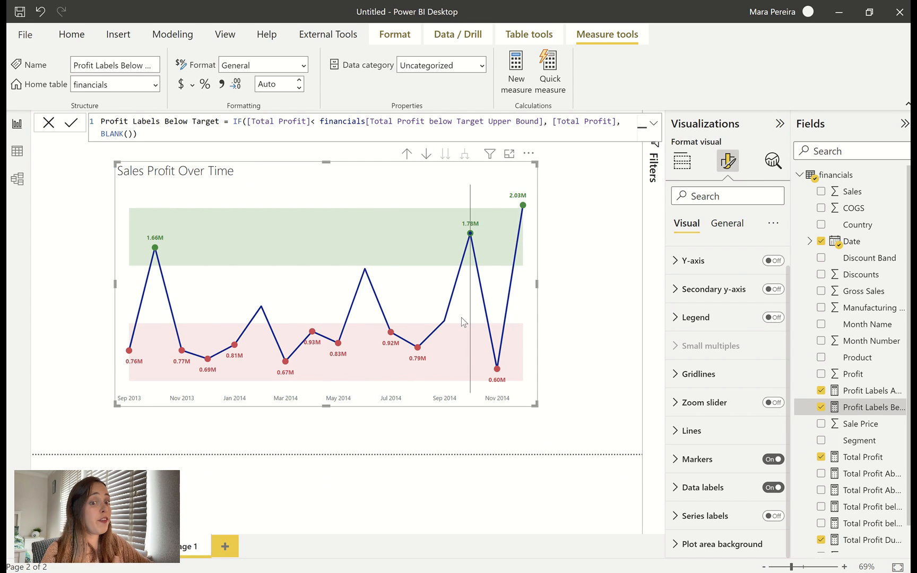
{"action": "mouse_move", "coordinate": [461, 317]}
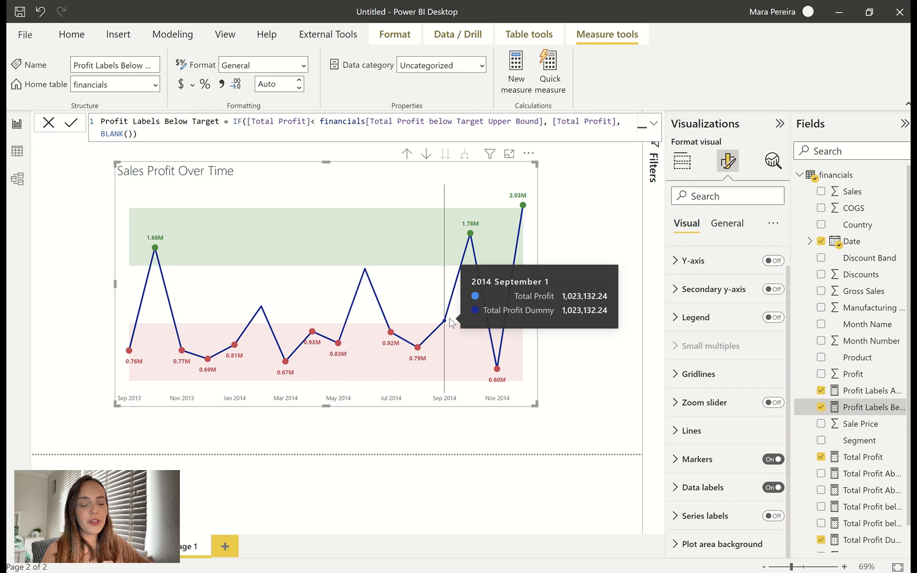
Step: Set the line stroke width of the Total Profit Dummy series to 0
{"action": "left_click", "coordinate": [698, 432]}
{"action": "scroll", "coordinate": [721, 380], "scroll_direction": "down", "scroll_amount": 3}
{"action": "left_click", "coordinate": [722, 375]}
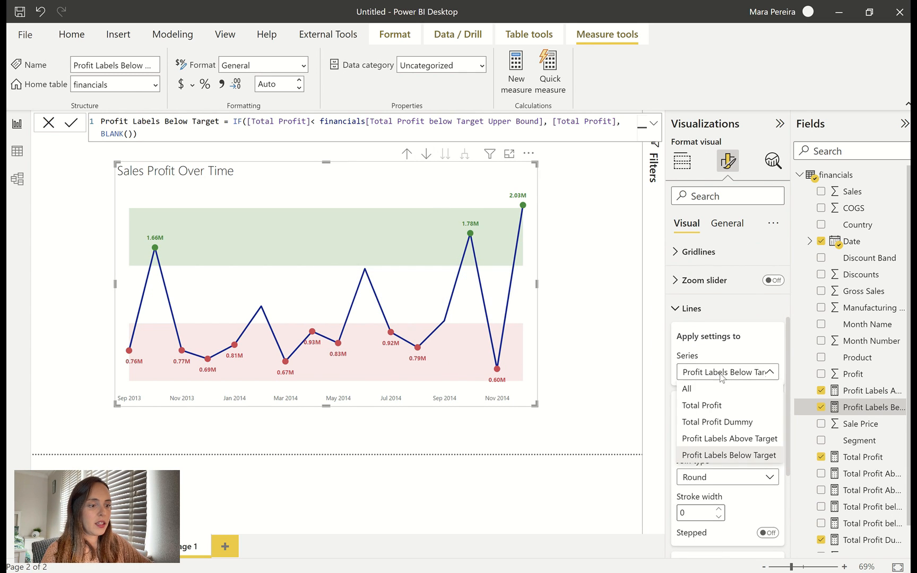
{"action": "left_click", "coordinate": [738, 423]}
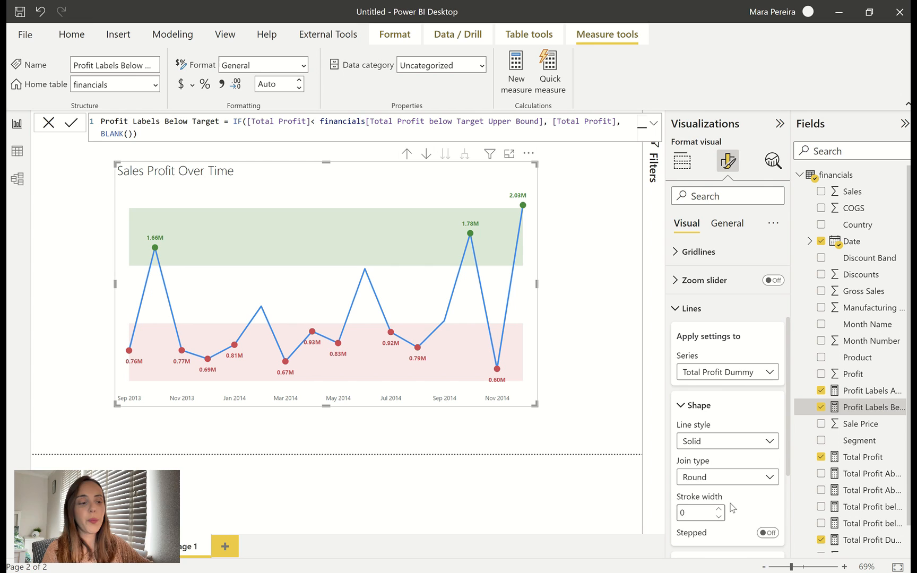
Step: Set the line stroke width of the Total Profit series to 2
{"action": "left_click", "coordinate": [742, 378]}
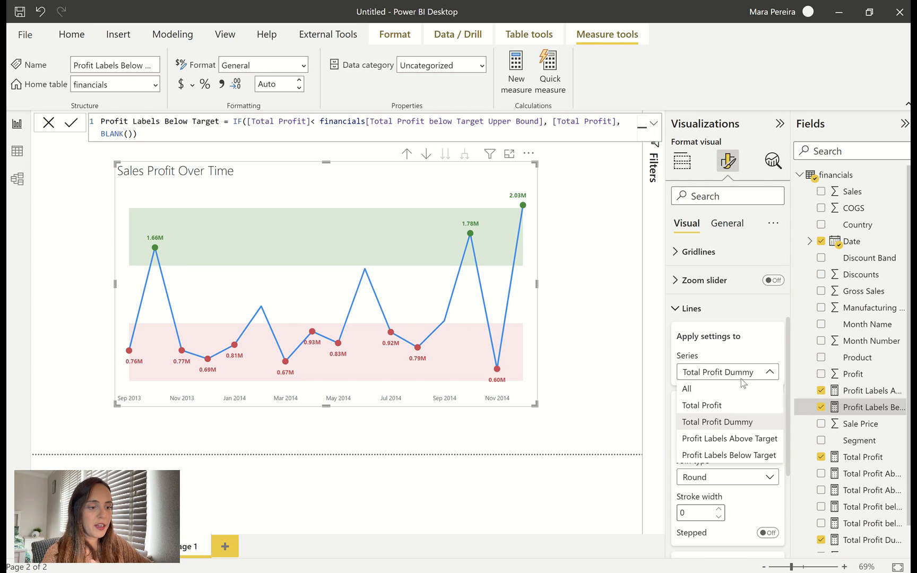
{"action": "left_click", "coordinate": [722, 406]}
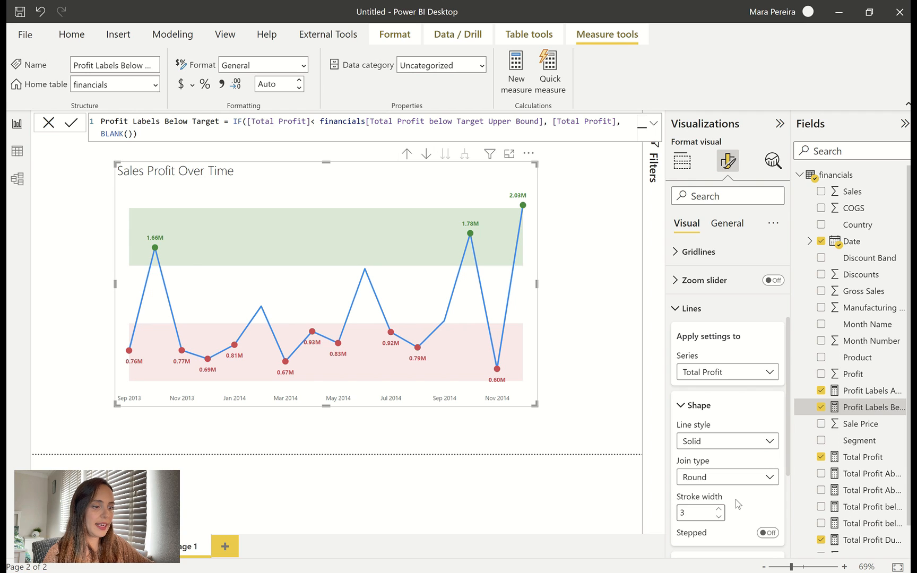
{"action": "left_click", "coordinate": [720, 517]}
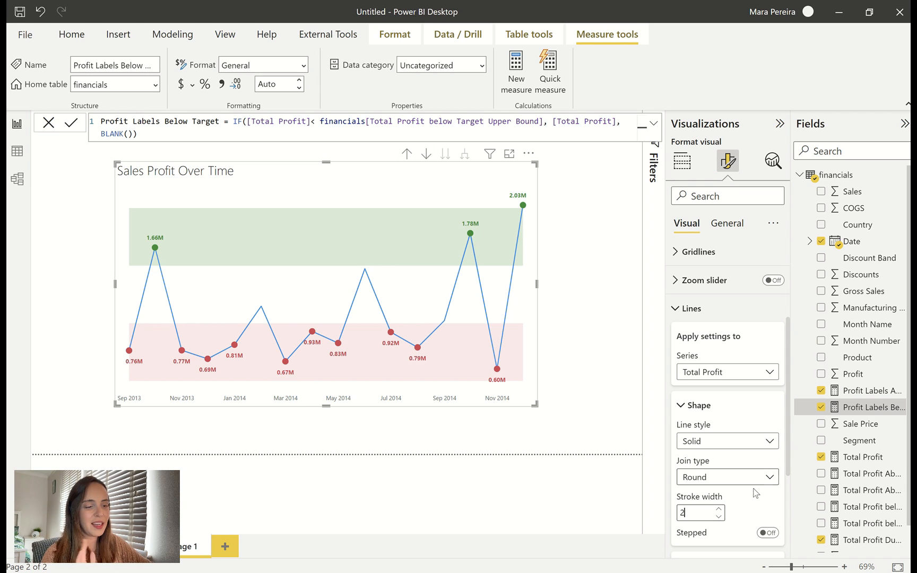
Step: Change the Total Profit line color to the dark gray "Black, 40% lighter" and deselect the chart
{"action": "scroll", "coordinate": [712, 450], "scroll_direction": "down", "scroll_amount": 3}
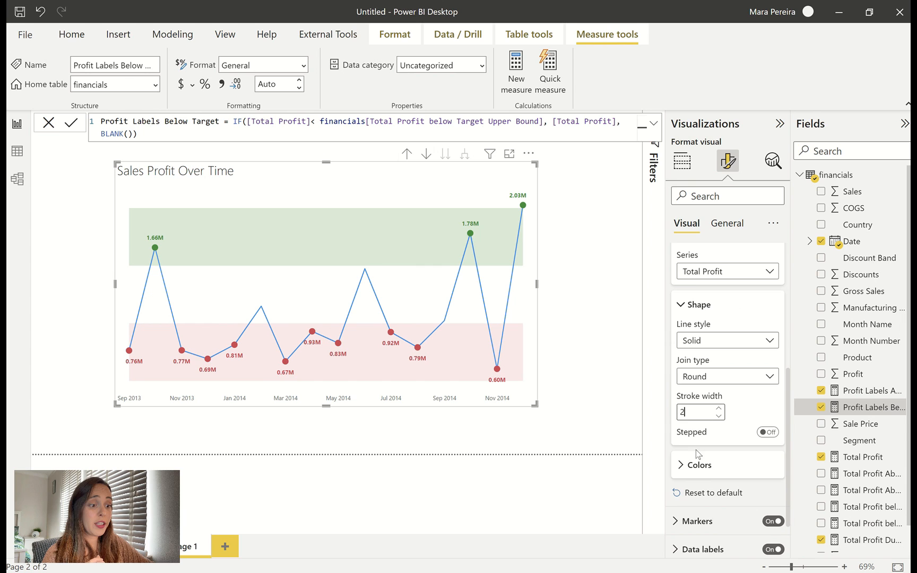
{"action": "left_click", "coordinate": [684, 466]}
{"action": "scroll", "coordinate": [759, 472], "scroll_direction": "down", "scroll_amount": 2}
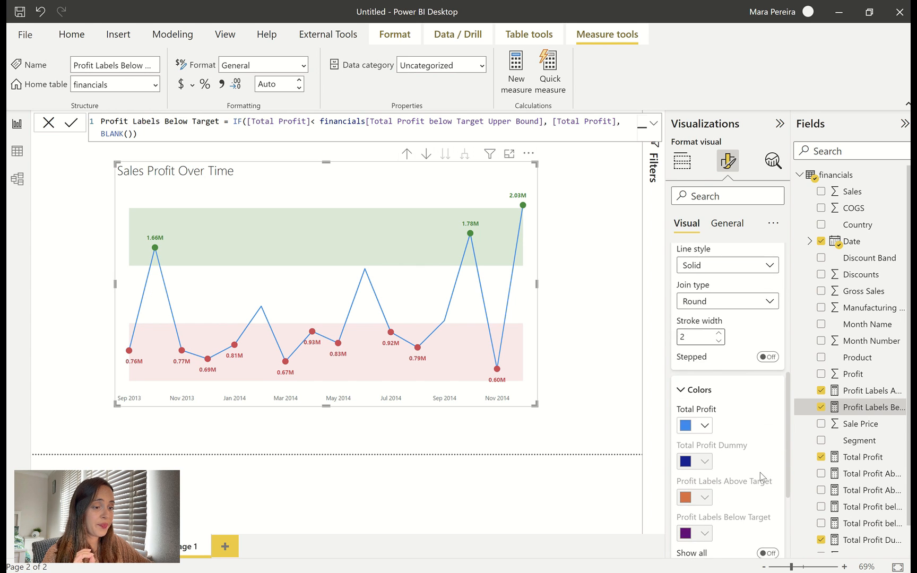
{"action": "left_click", "coordinate": [691, 421]}
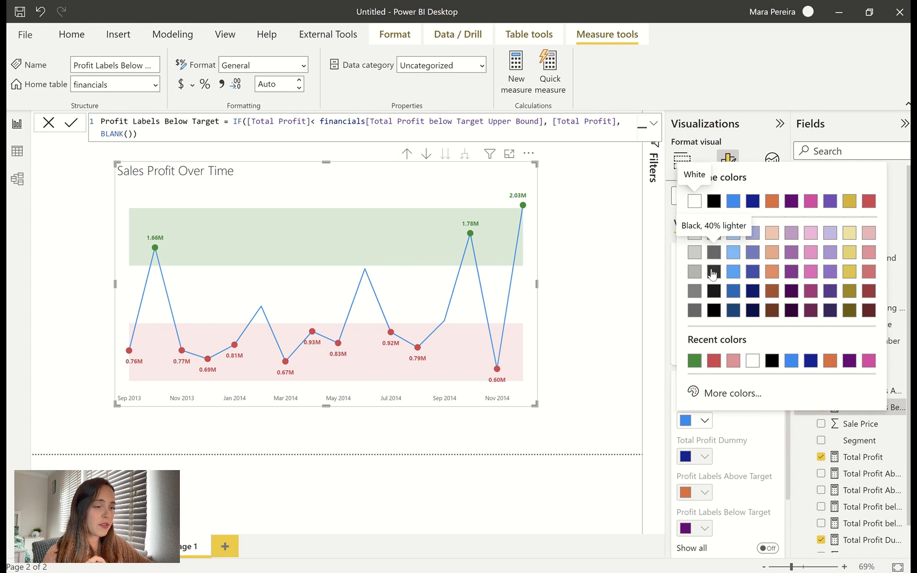
{"action": "left_click", "coordinate": [714, 255]}
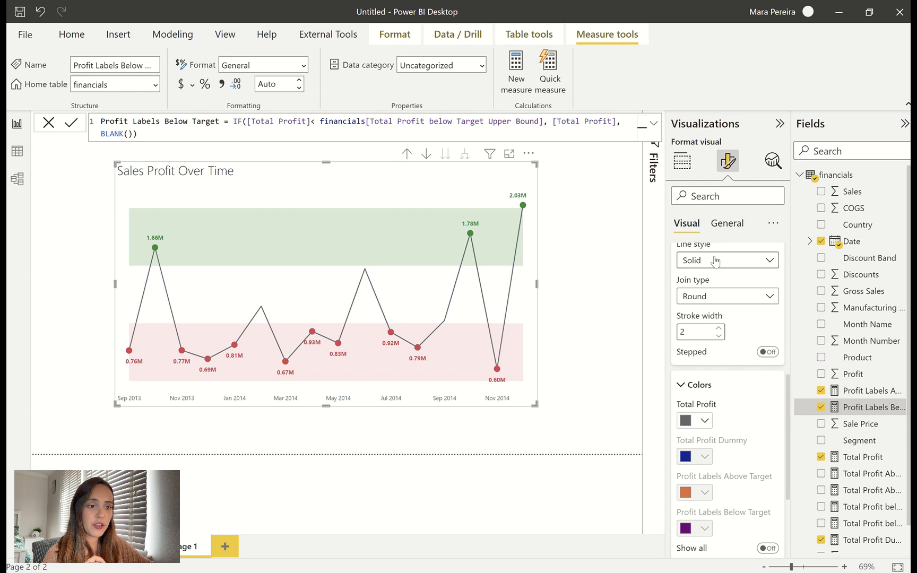
{"action": "left_click", "coordinate": [604, 329]}
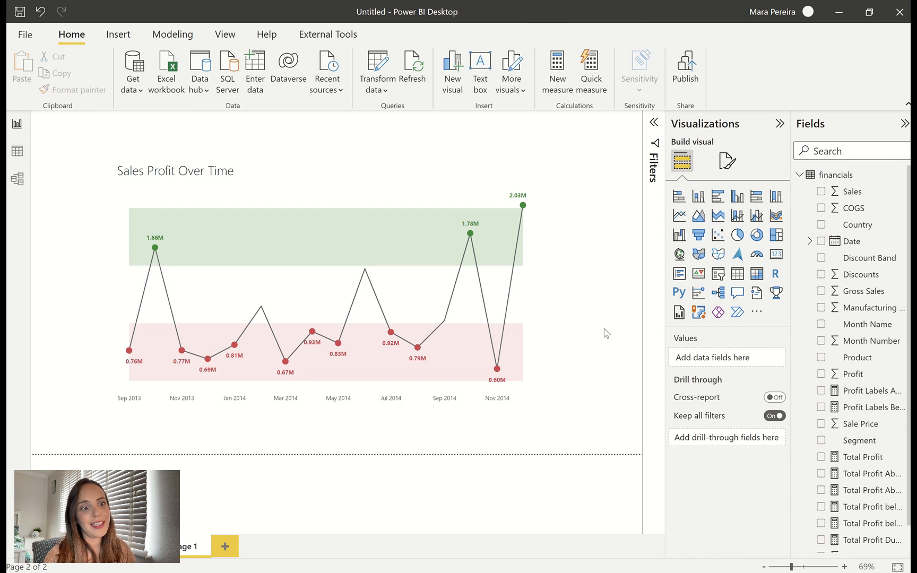